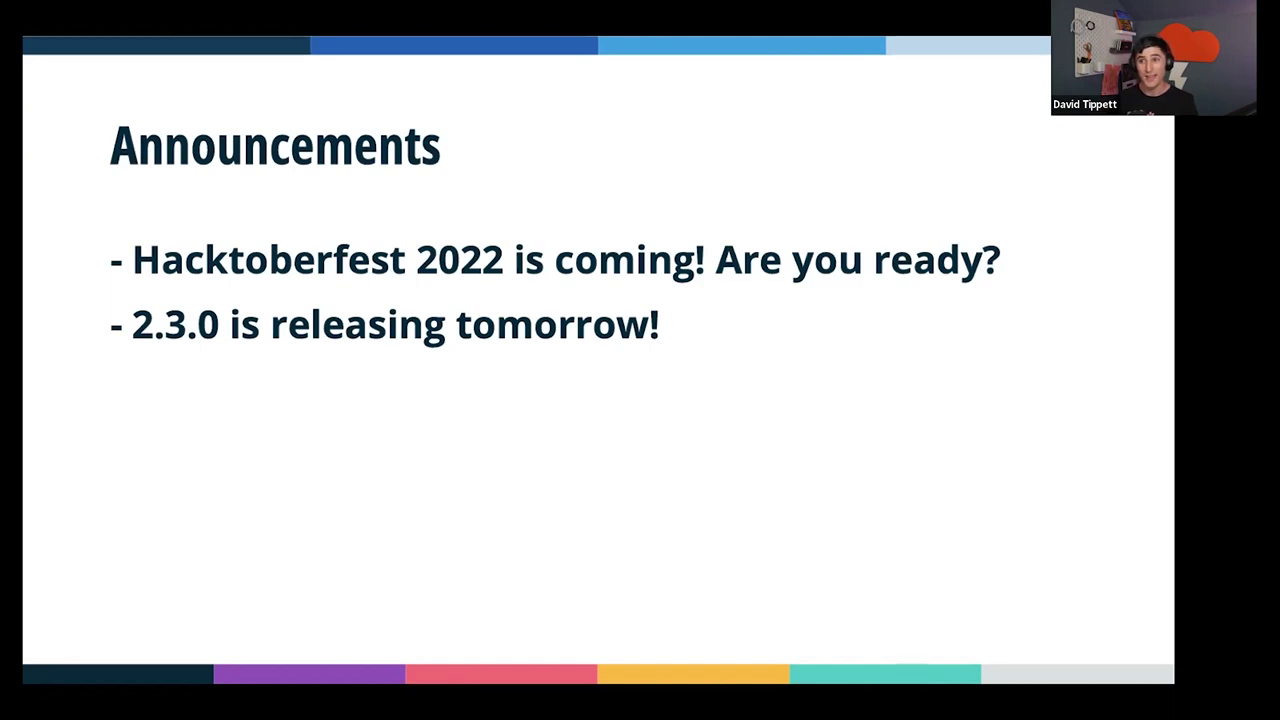
- Advance past the Announcements slide to the Agenda slide
key("Right")
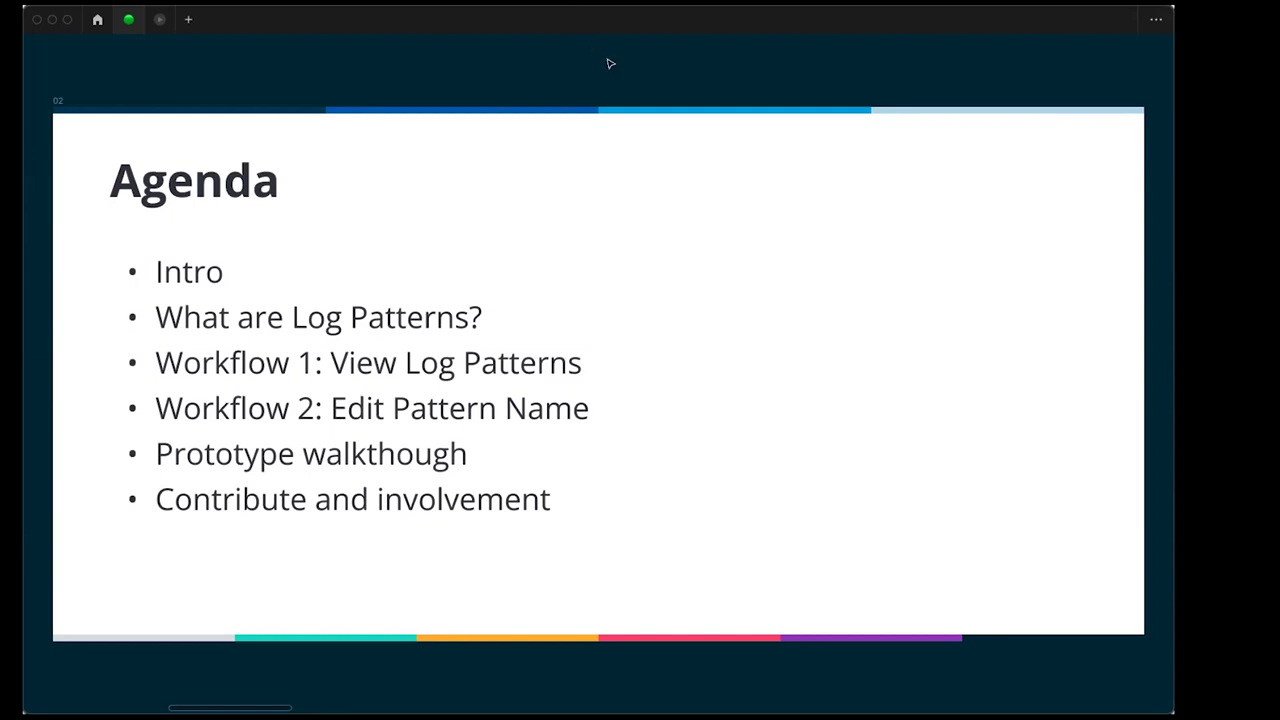
- Advance through the speaker intro to slide 04, 'What are Log Patterns?'
key("Right")
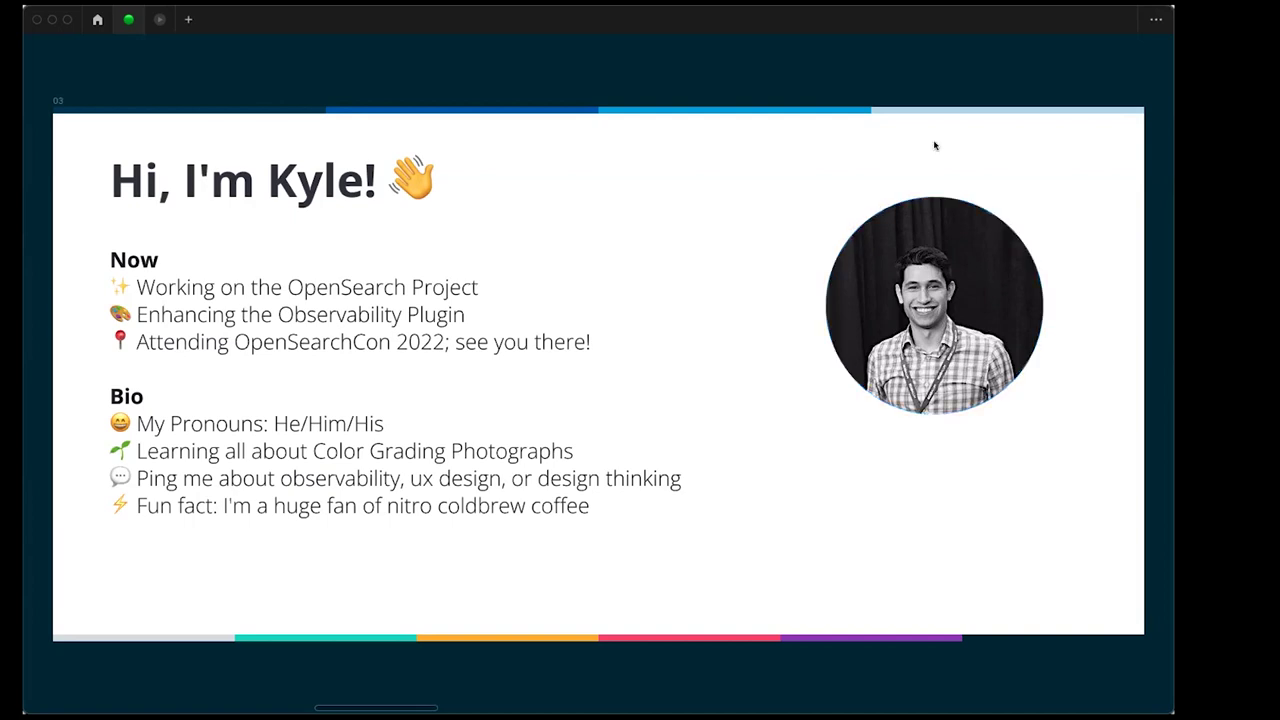
key("Right")
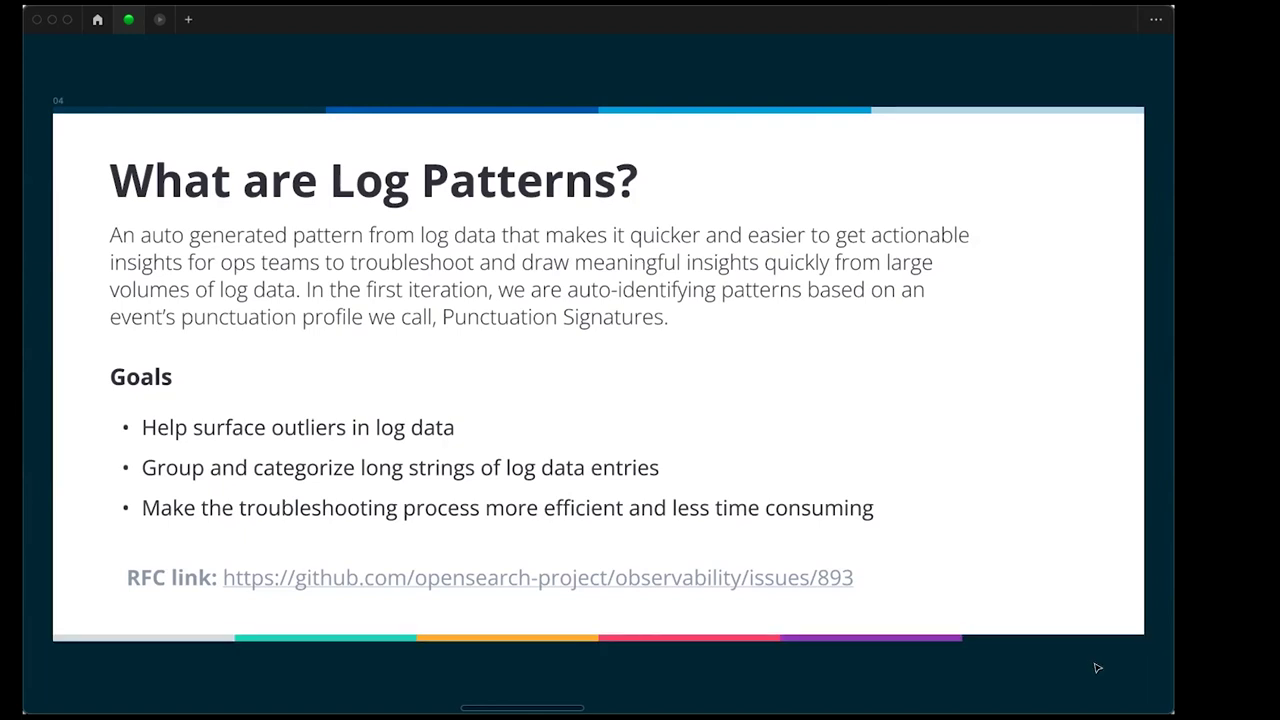
- Advance past slide 05, View Log Patterns, to slide 06, Edit Pattern Name
key("Right")
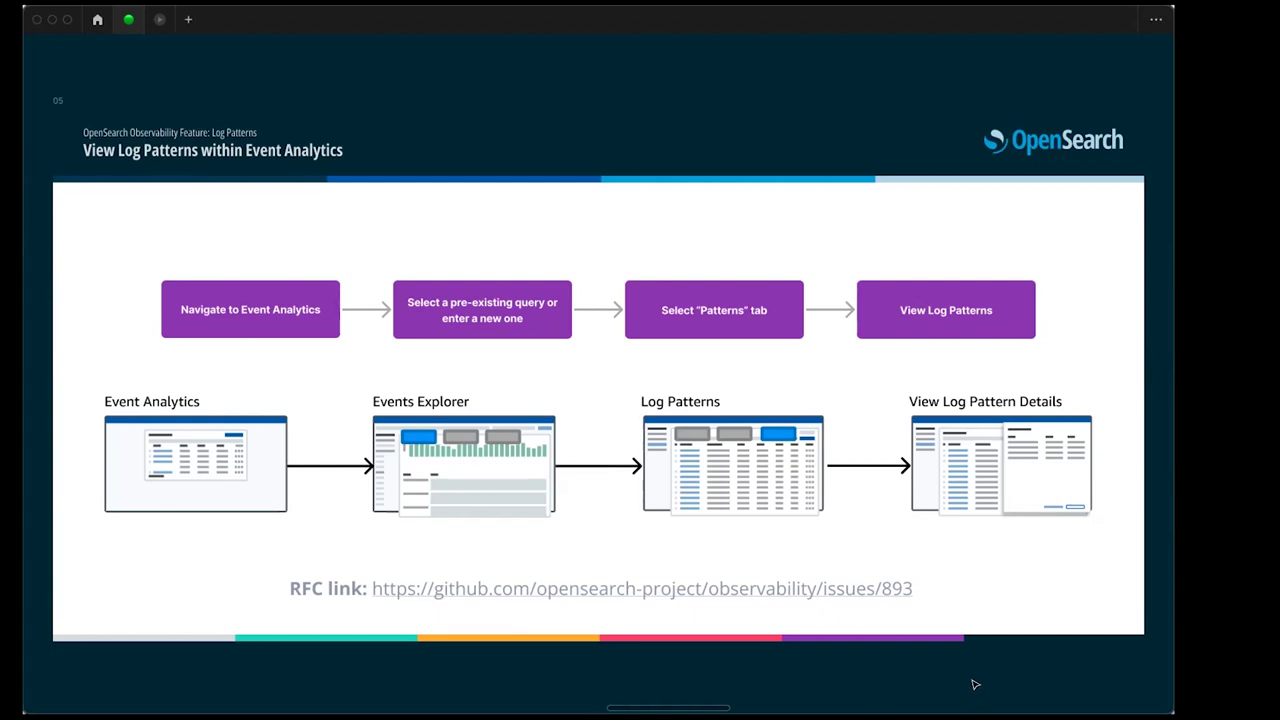
key("Right")
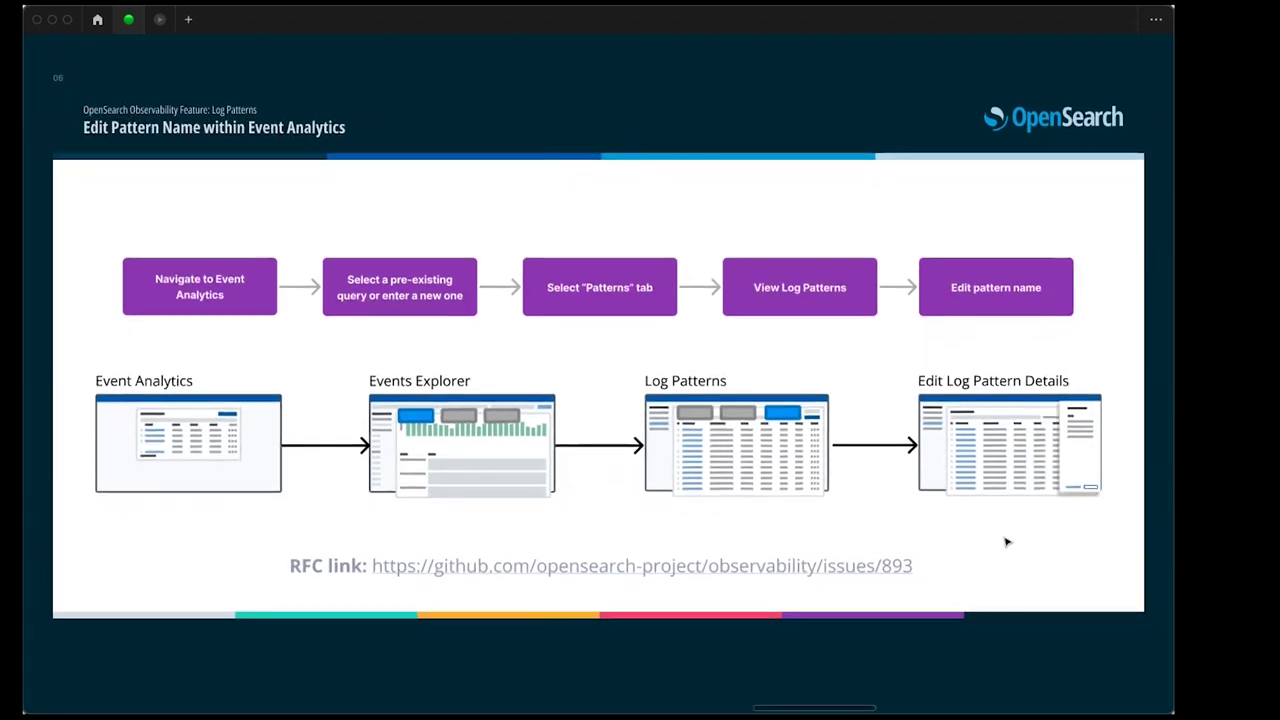
- Scroll the Edit Pattern Name slide and start the Log Patterns Workspace prototype
scroll(1007, 542, "down", 1)
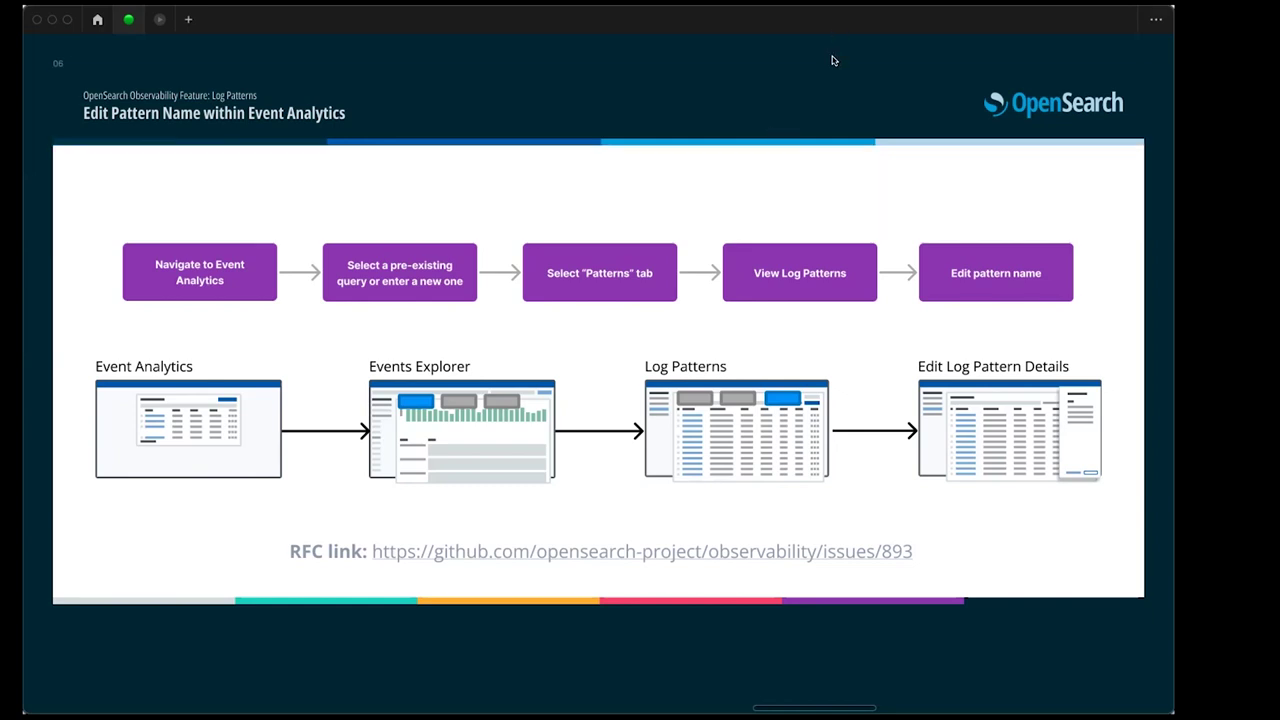
left_click(158, 20)
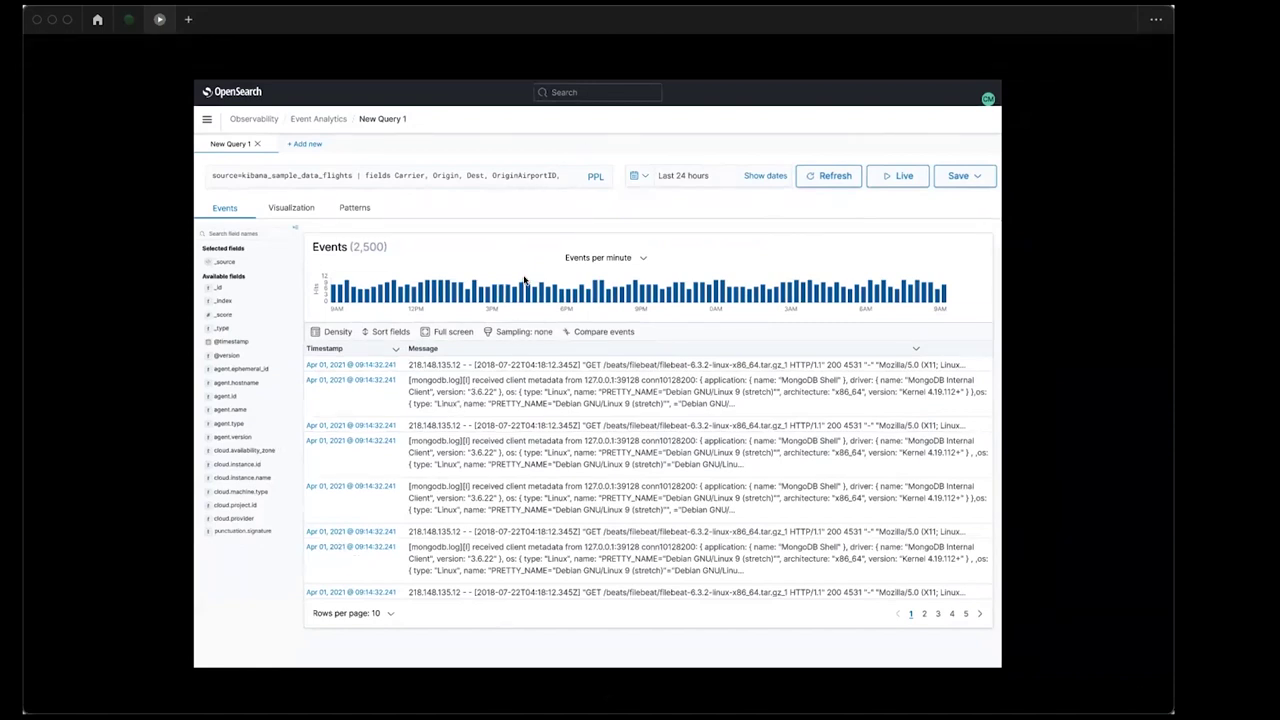
- Switch the prototype from events to the Punctuation Signature patterns list
left_click(482, 217)
left_click(360, 209)
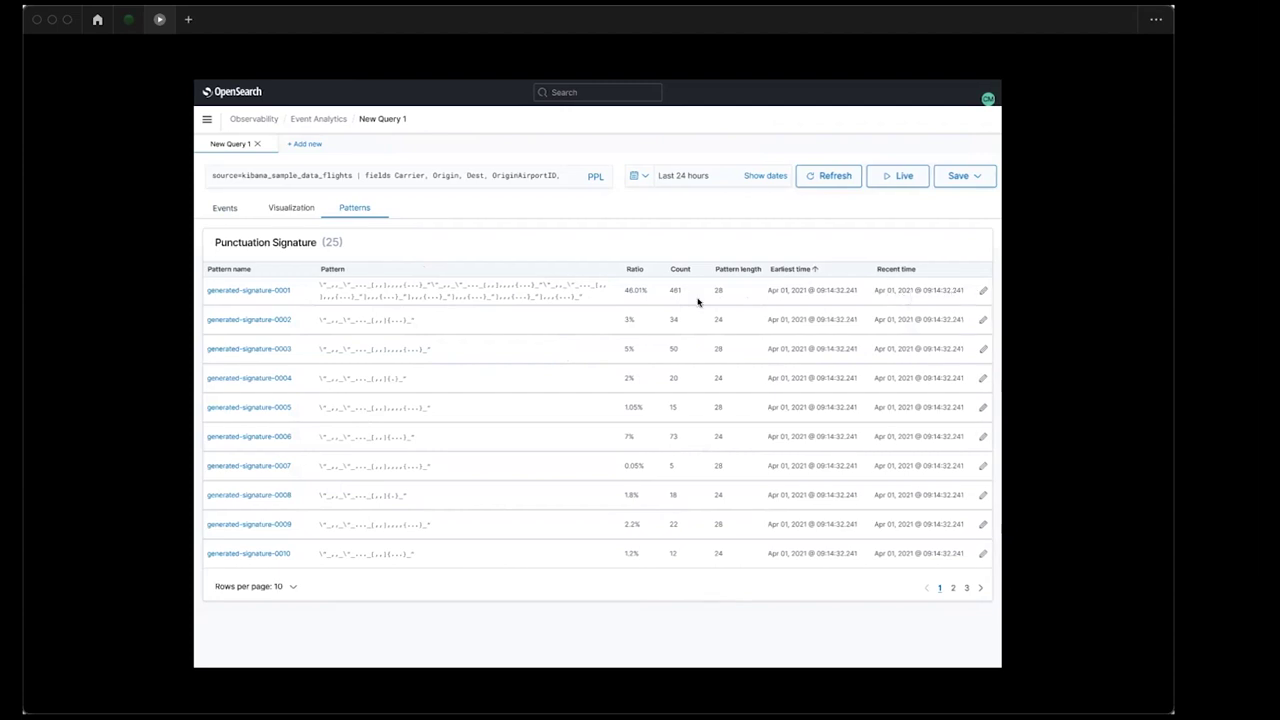
- Inspect generated-signature-0001's full pattern and first event's fields, then close its details flyout
left_click(279, 292)
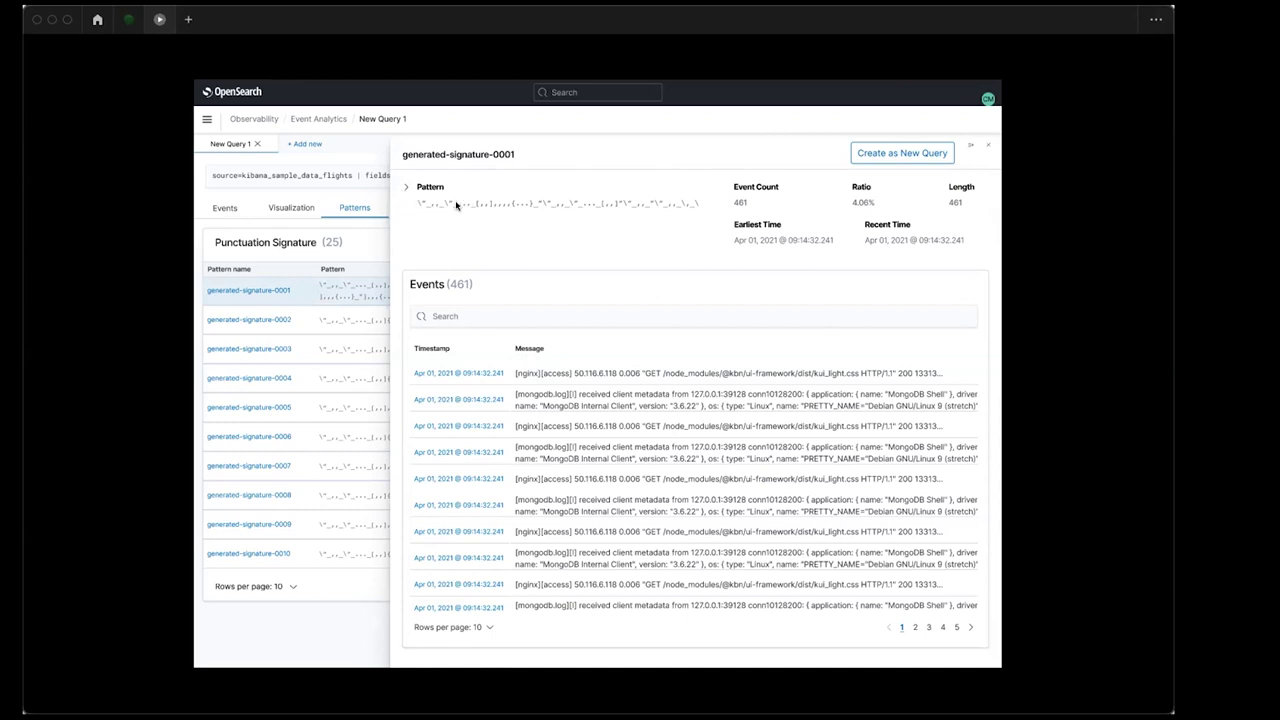
left_click(405, 187)
left_click(481, 375)
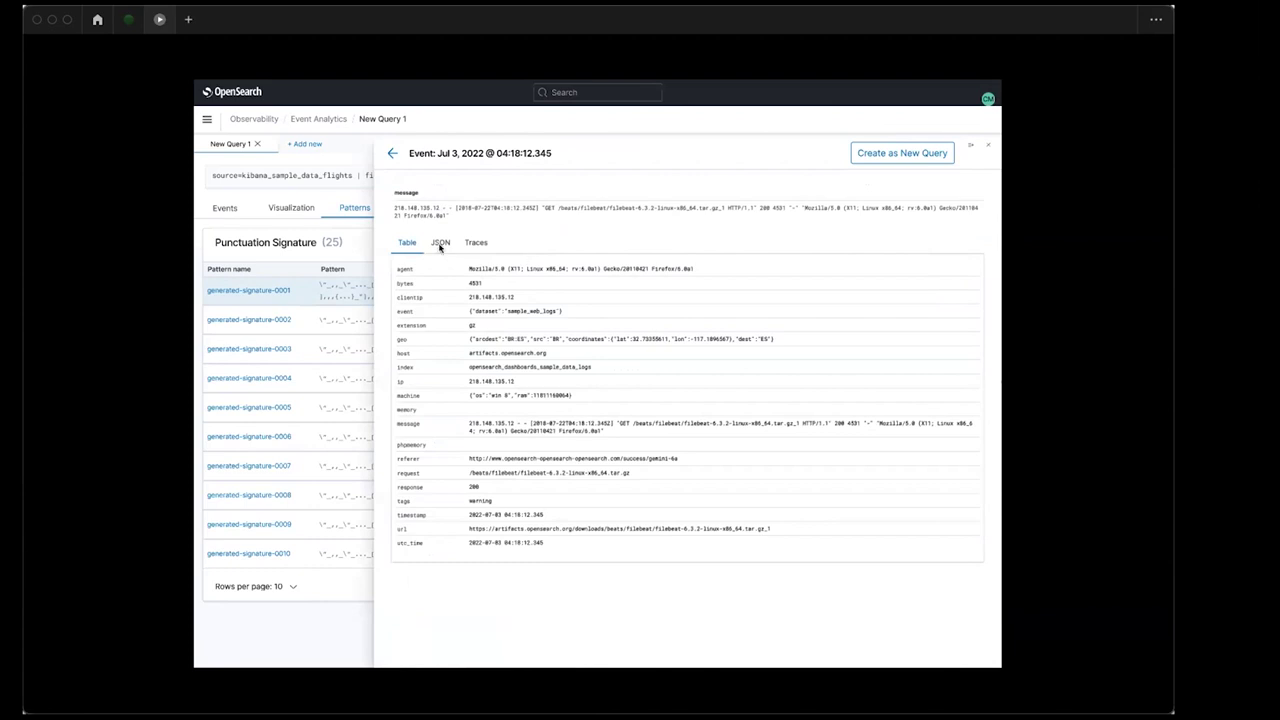
left_click(393, 155)
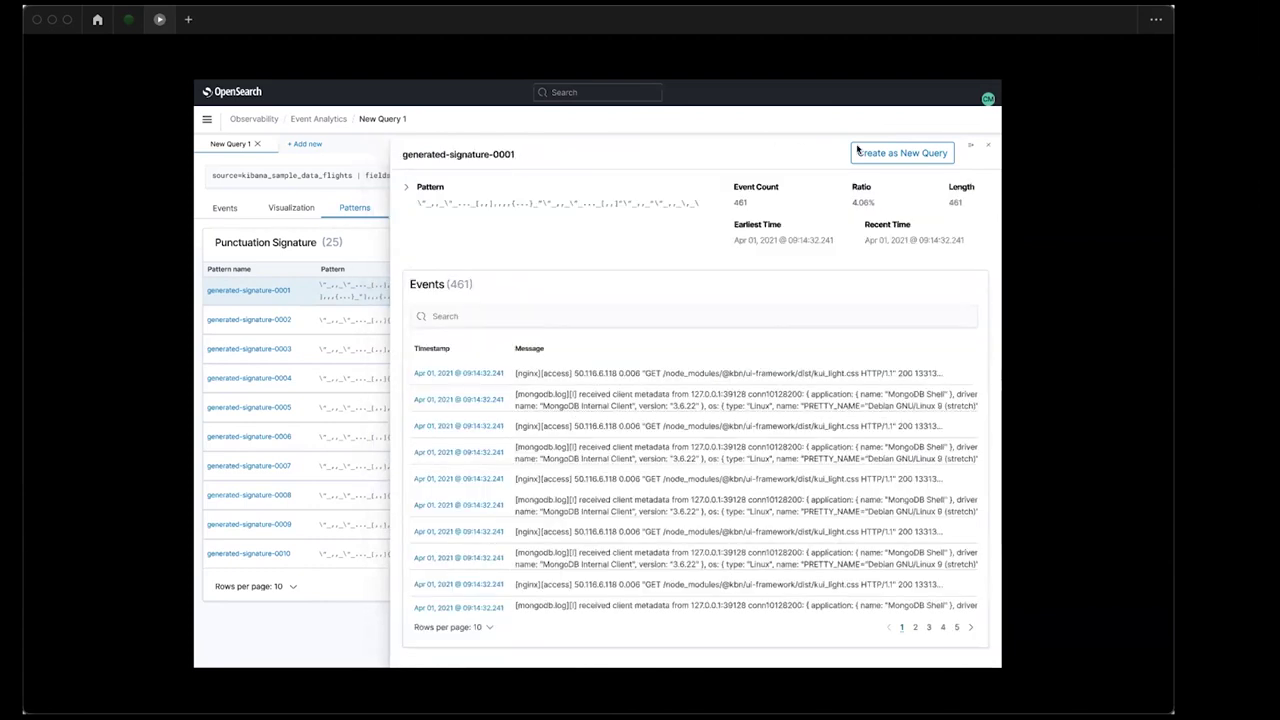
left_click(986, 146)
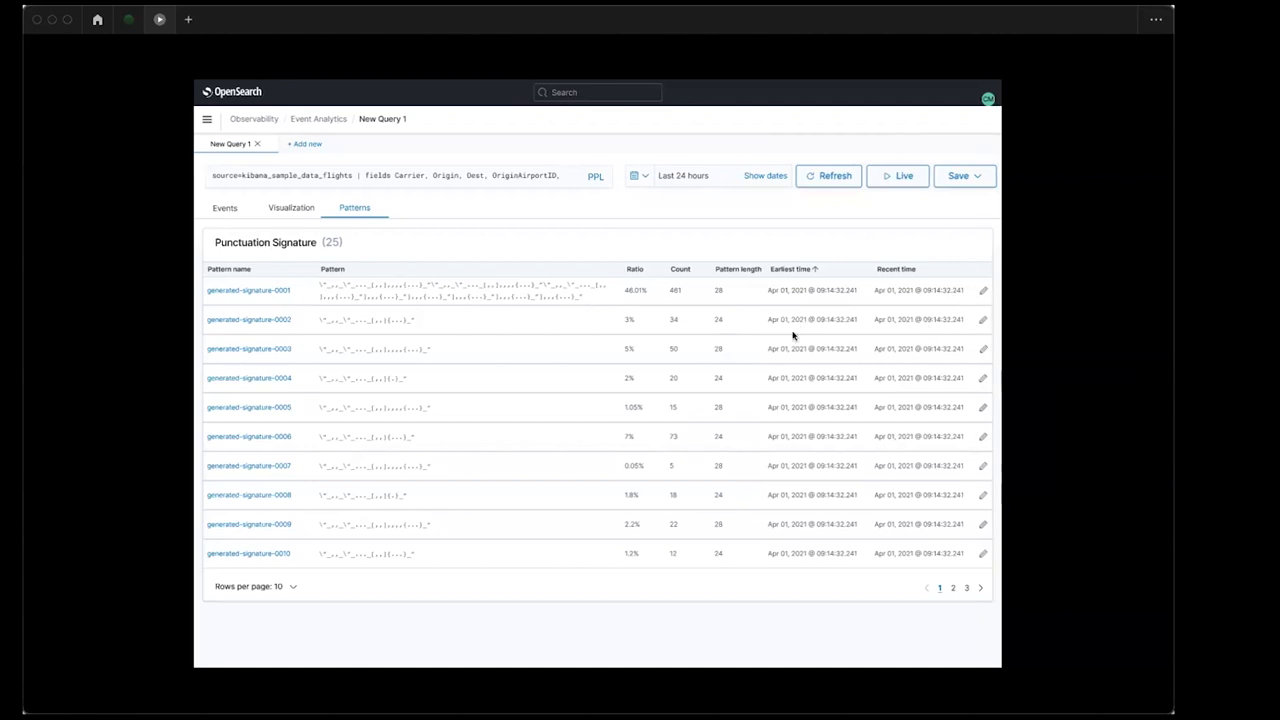
- Cancel renaming generated-signature-0002, then switch back to the presentation slides
left_click(983, 321)
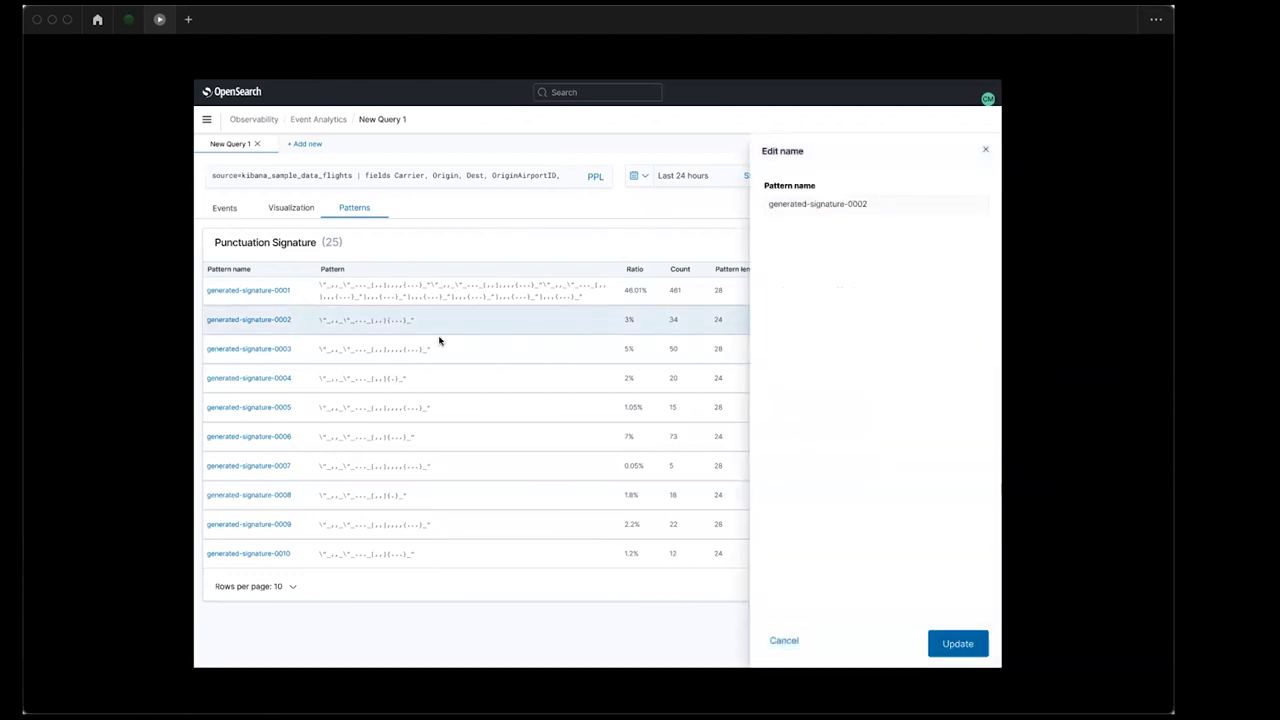
left_click(785, 640)
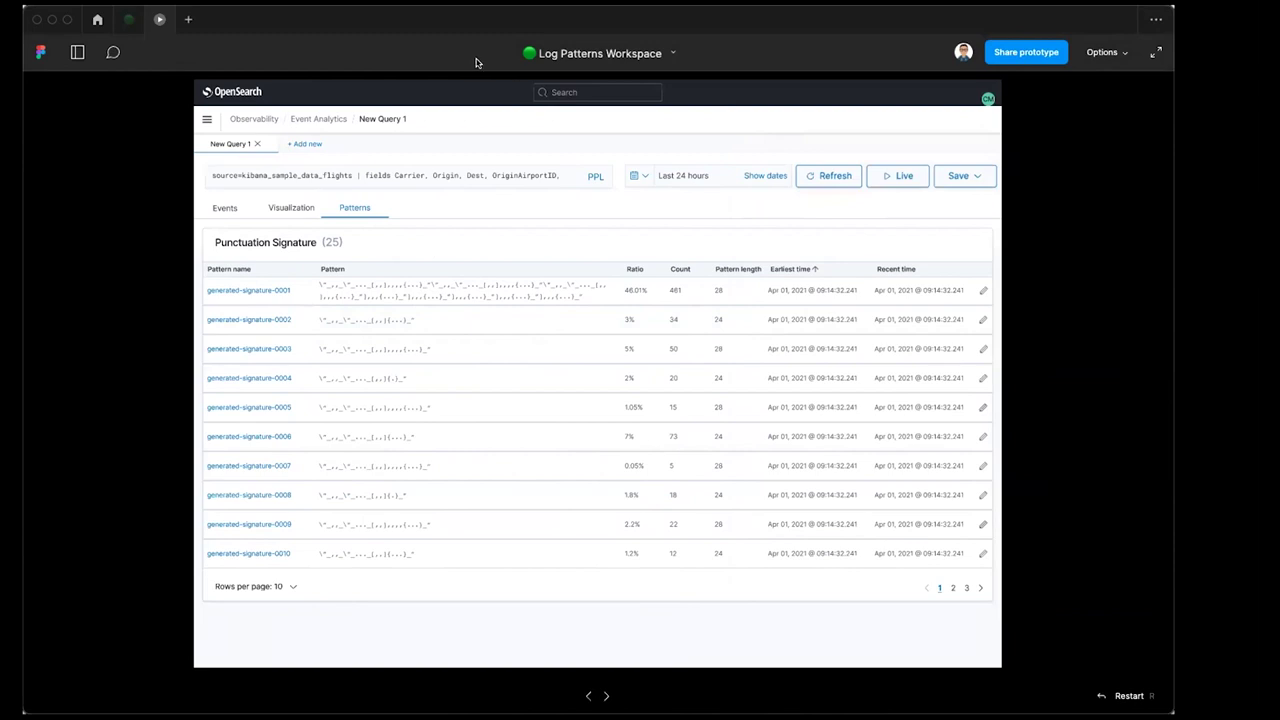
left_click(128, 19)
- Advance to slide 07, 'Open Questions'
key("Right")
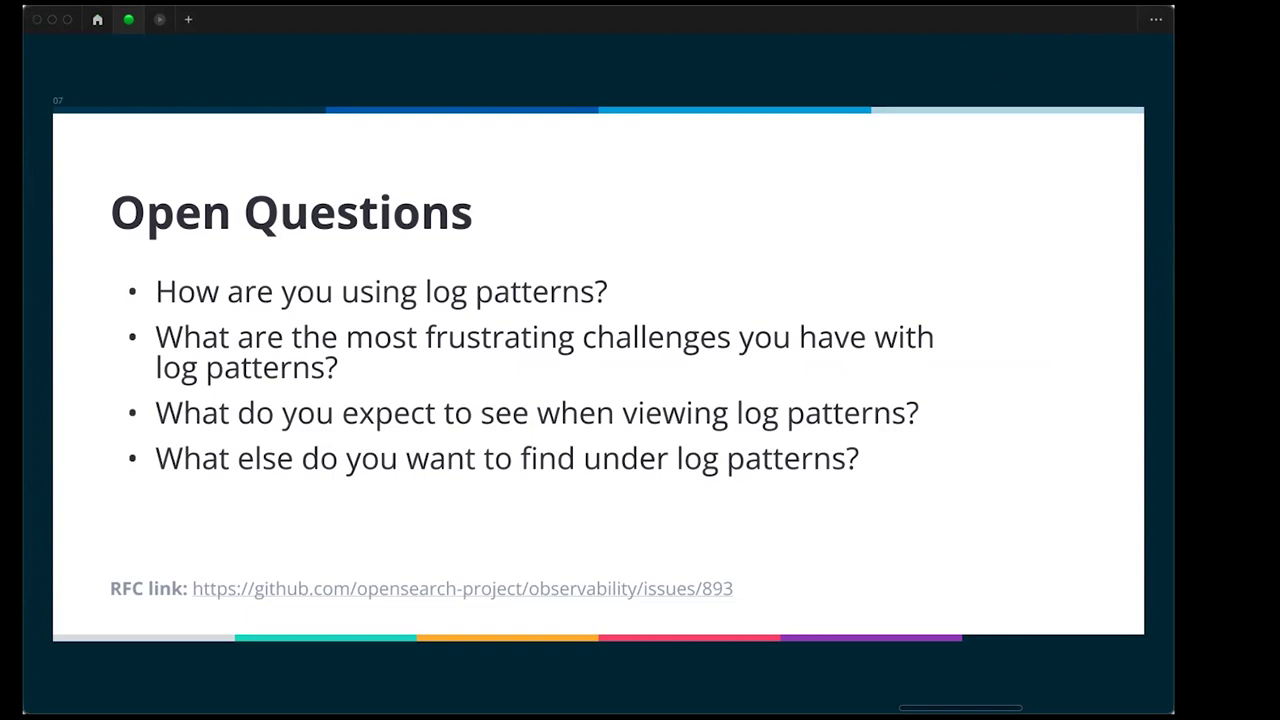
- Return to the prototype and show the 25 Punctuation Signature patterns
left_click(159, 19)
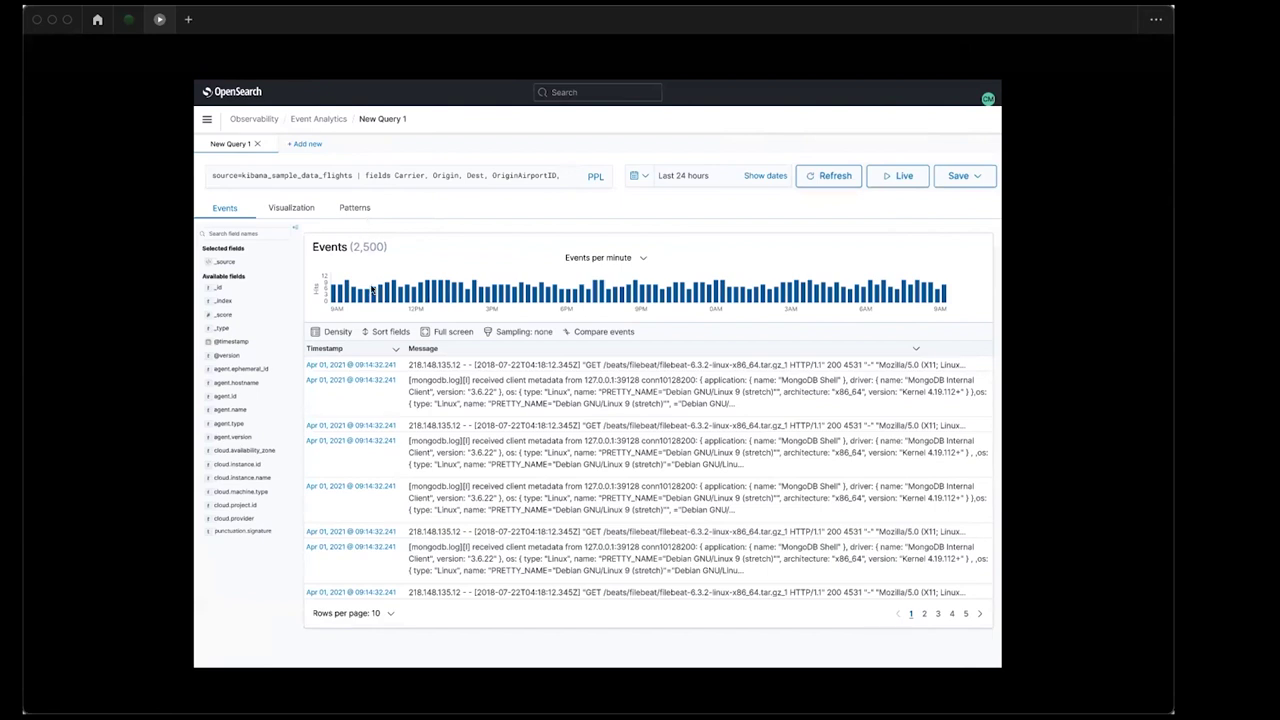
left_click(356, 209)
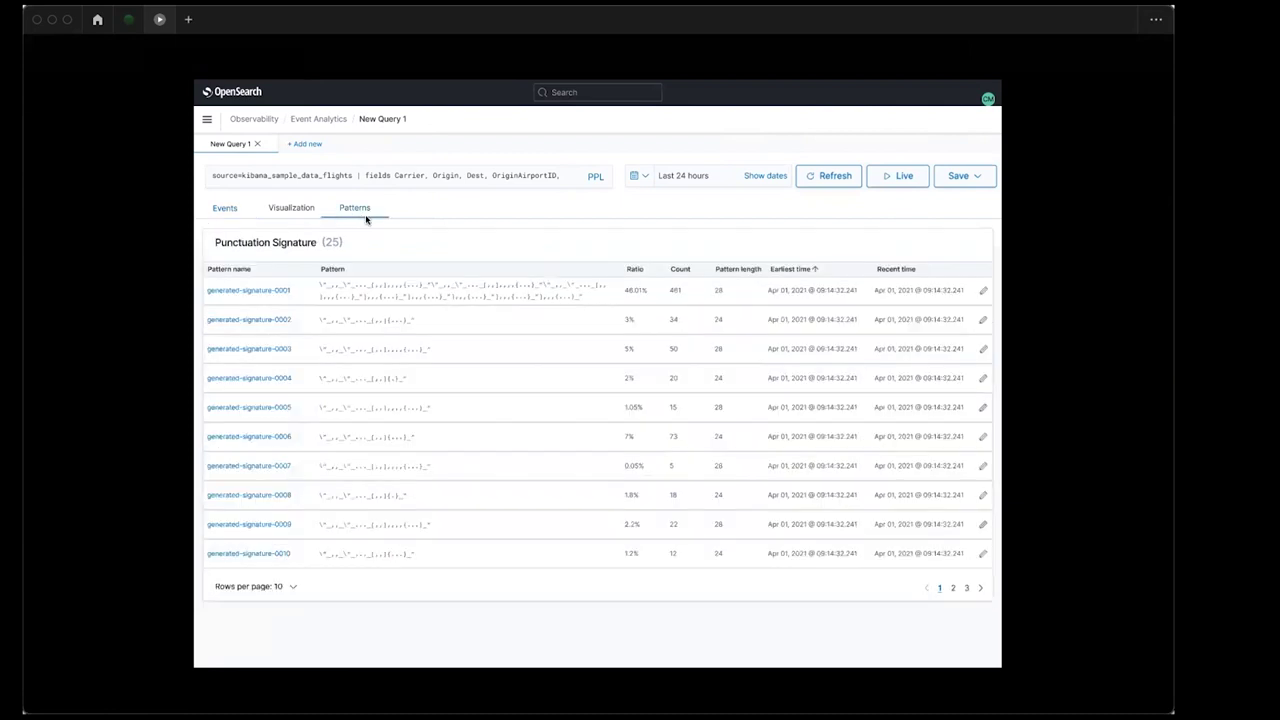
- Open and close generated-signature-0001's details, then return to the Open Questions slide
left_click(245, 290)
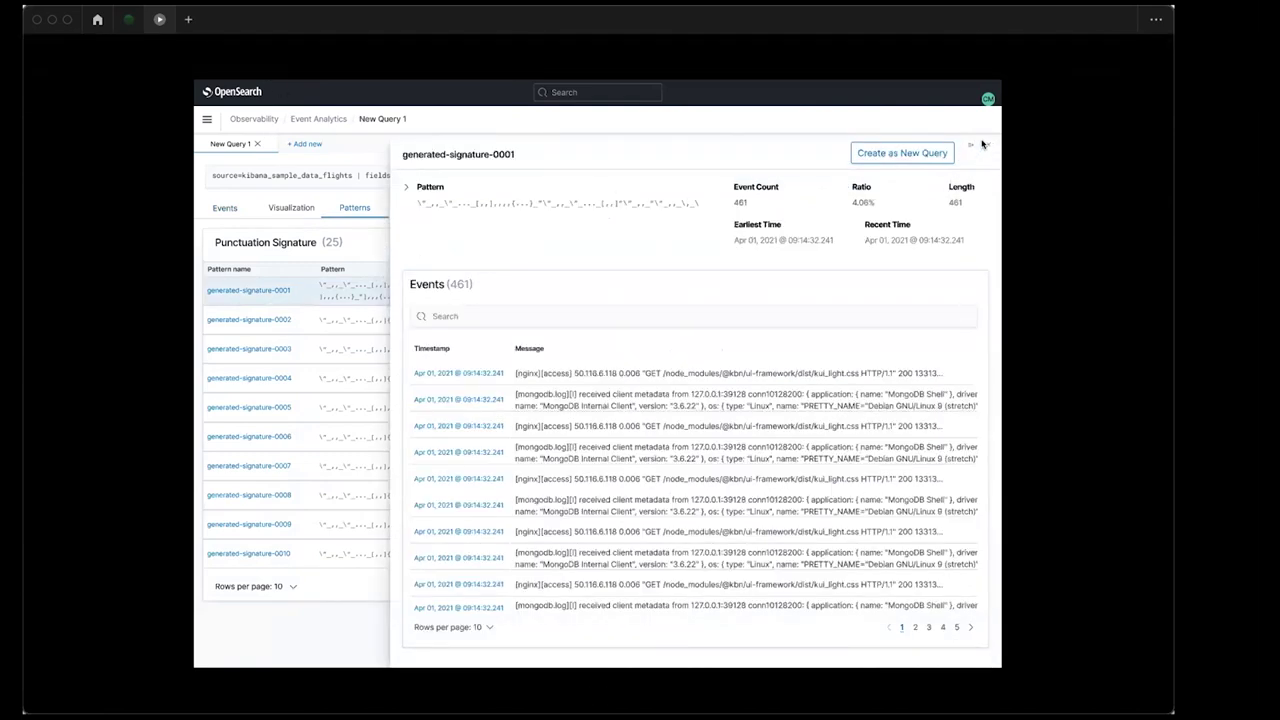
left_click(984, 148)
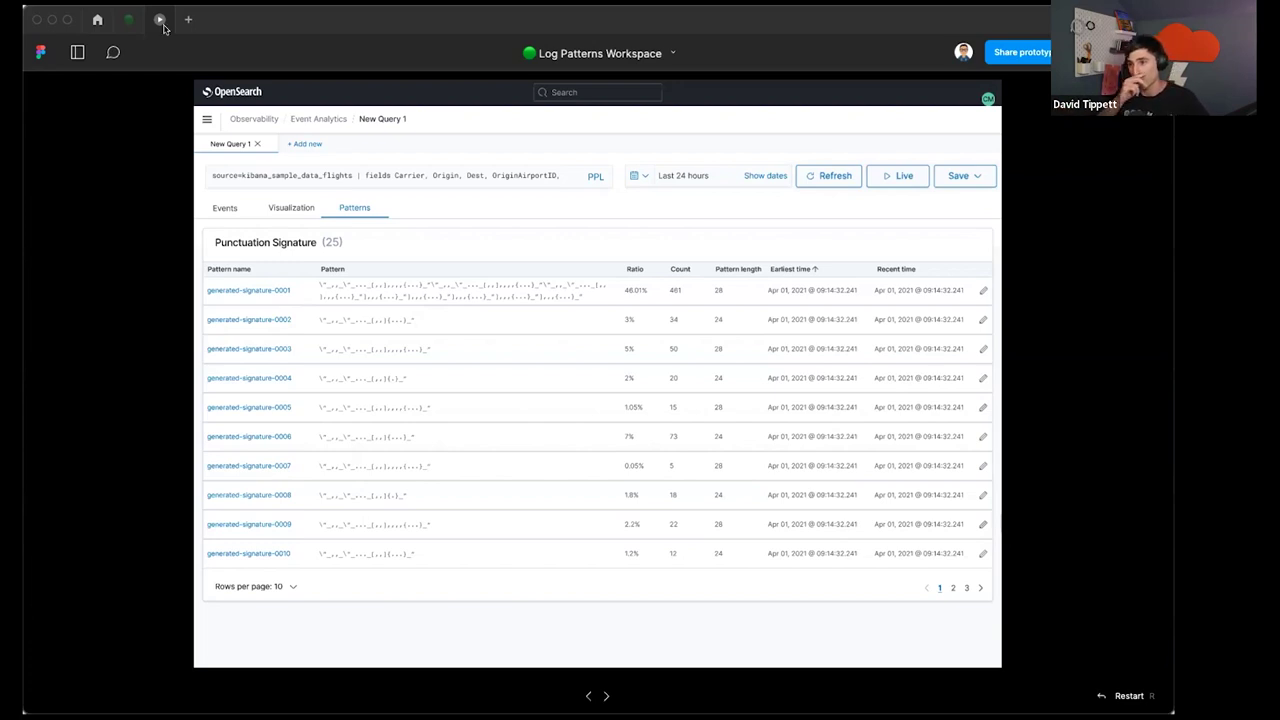
left_click(129, 20)
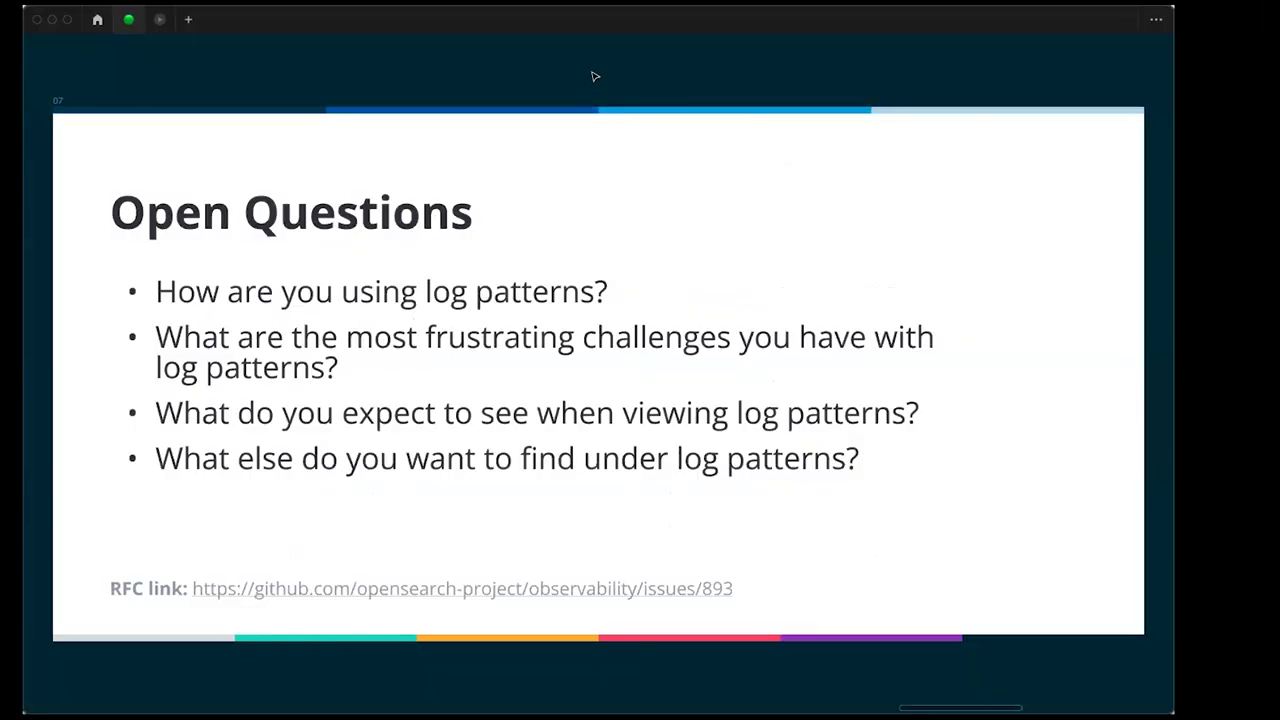
- Advance the log patterns talk from Open Questions to the closing Thank you slide
key("Right")
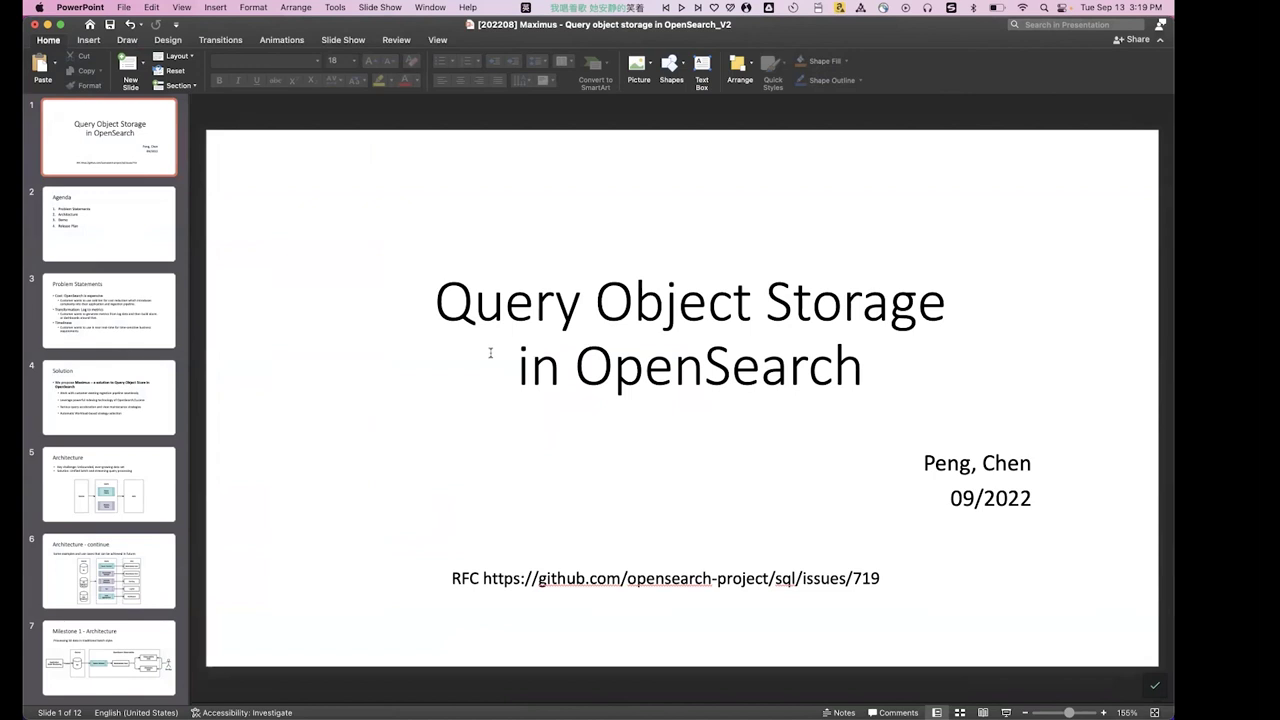
- Step through the Agenda slide to slide 3, Problem Statements
left_click(143, 257)
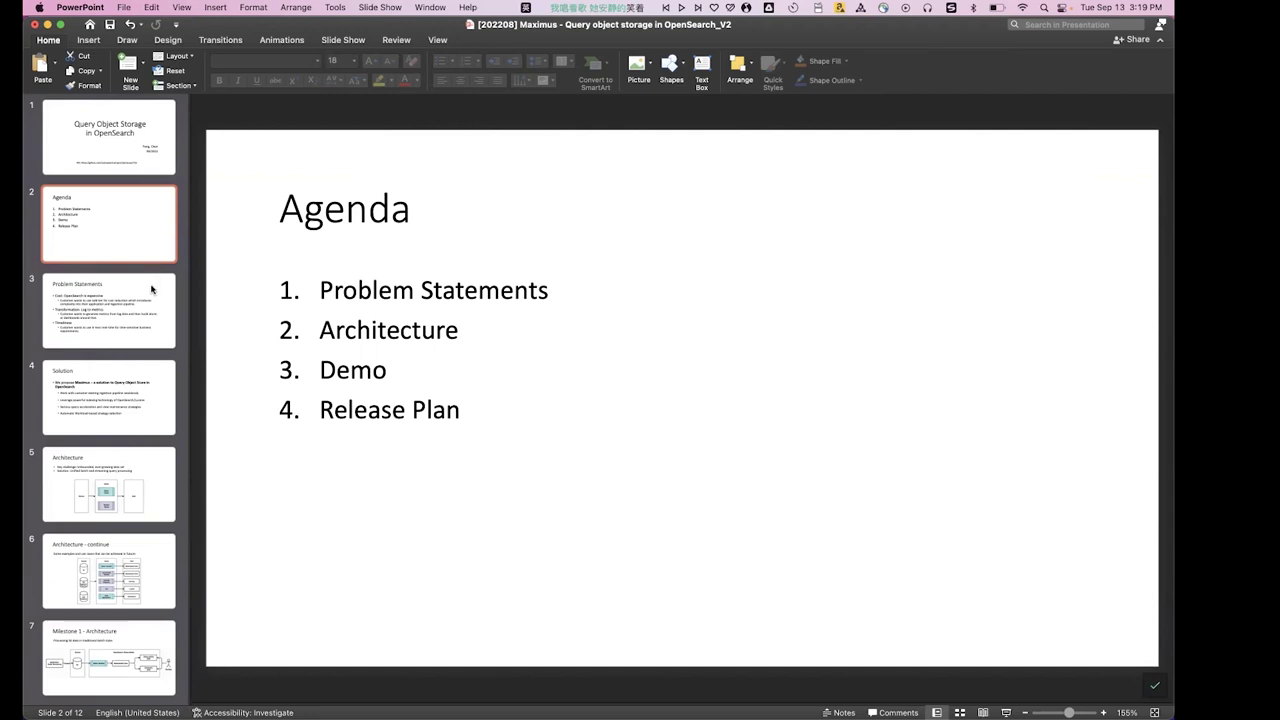
left_click(152, 289)
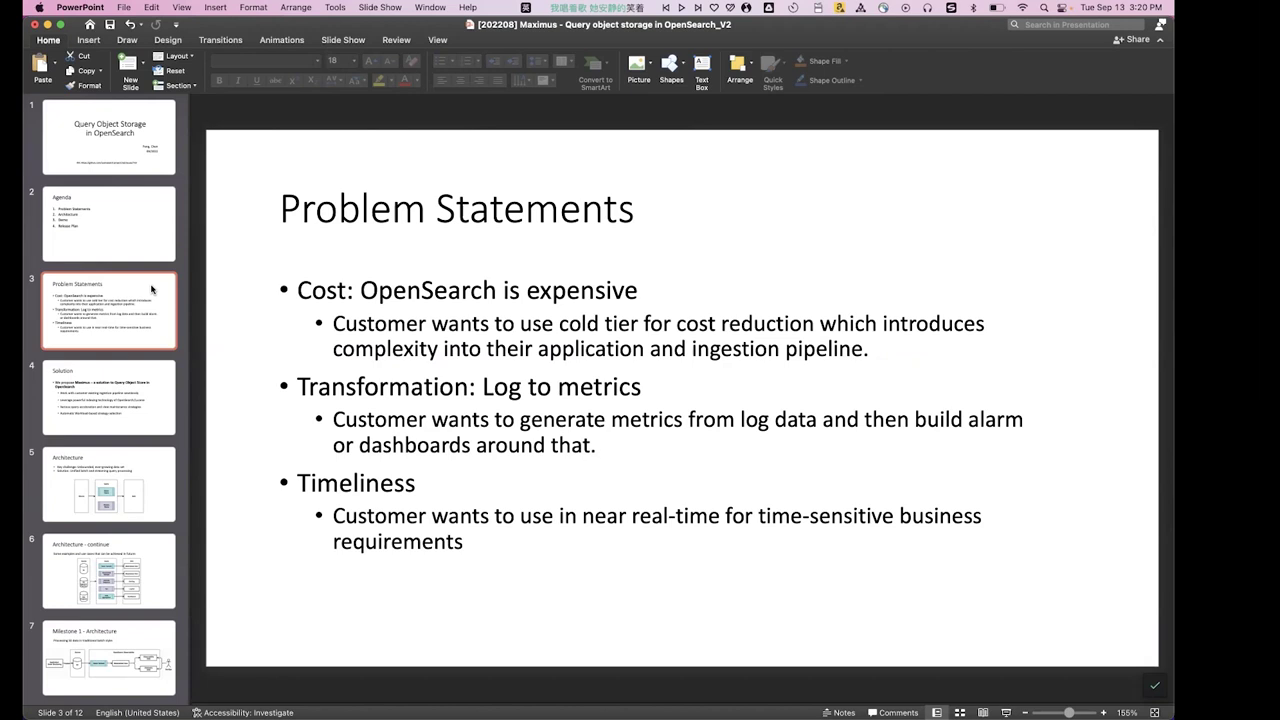
- Show slide 4, Solution, proposing Maximus to query object stores in OpenSearch
left_click(124, 415)
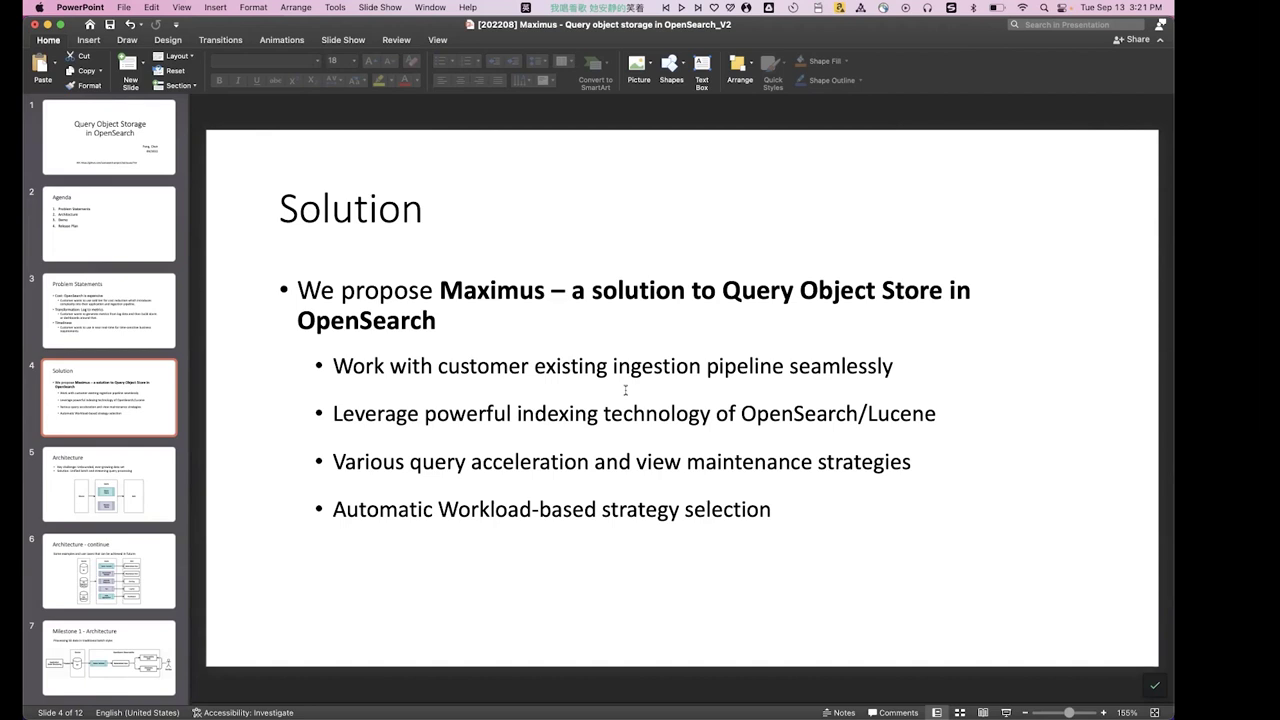
- Show slide 5, Architecture, with its Source, Query and Sink diagram
left_click(134, 514)
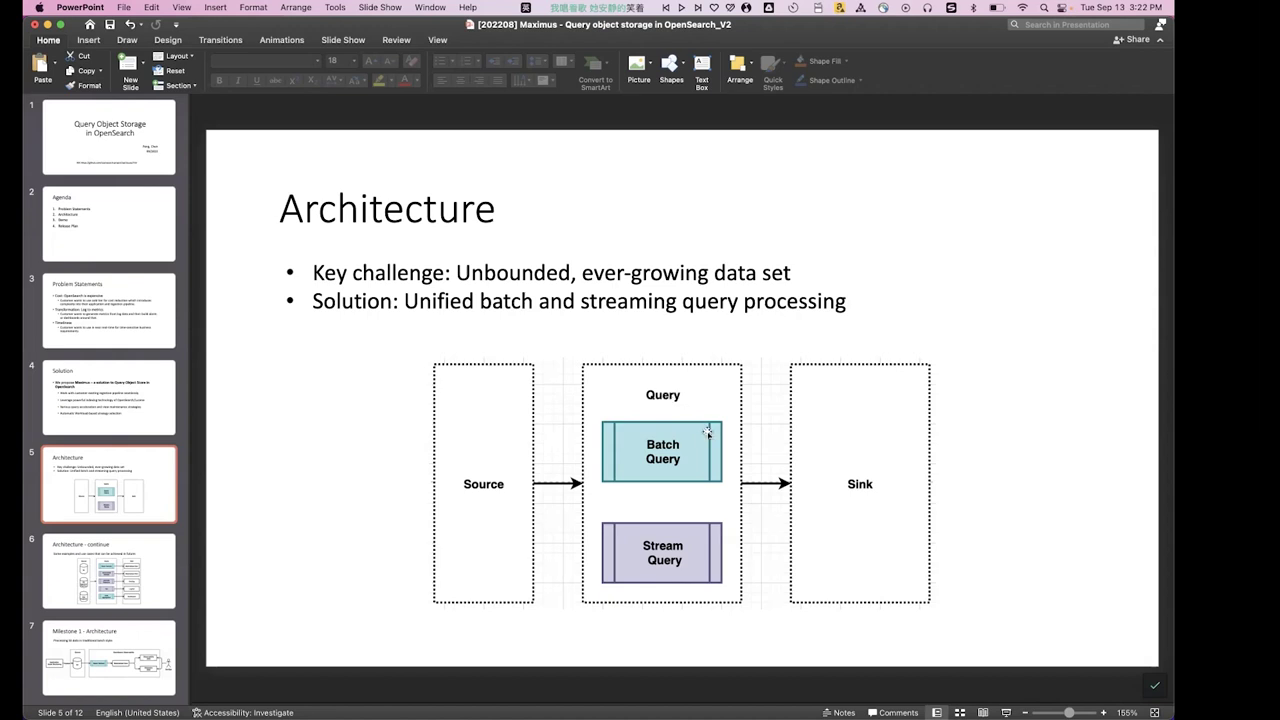
- Show slide 6, Architecture - continue, mapping three sources through five queries to sinks
left_click(146, 559)
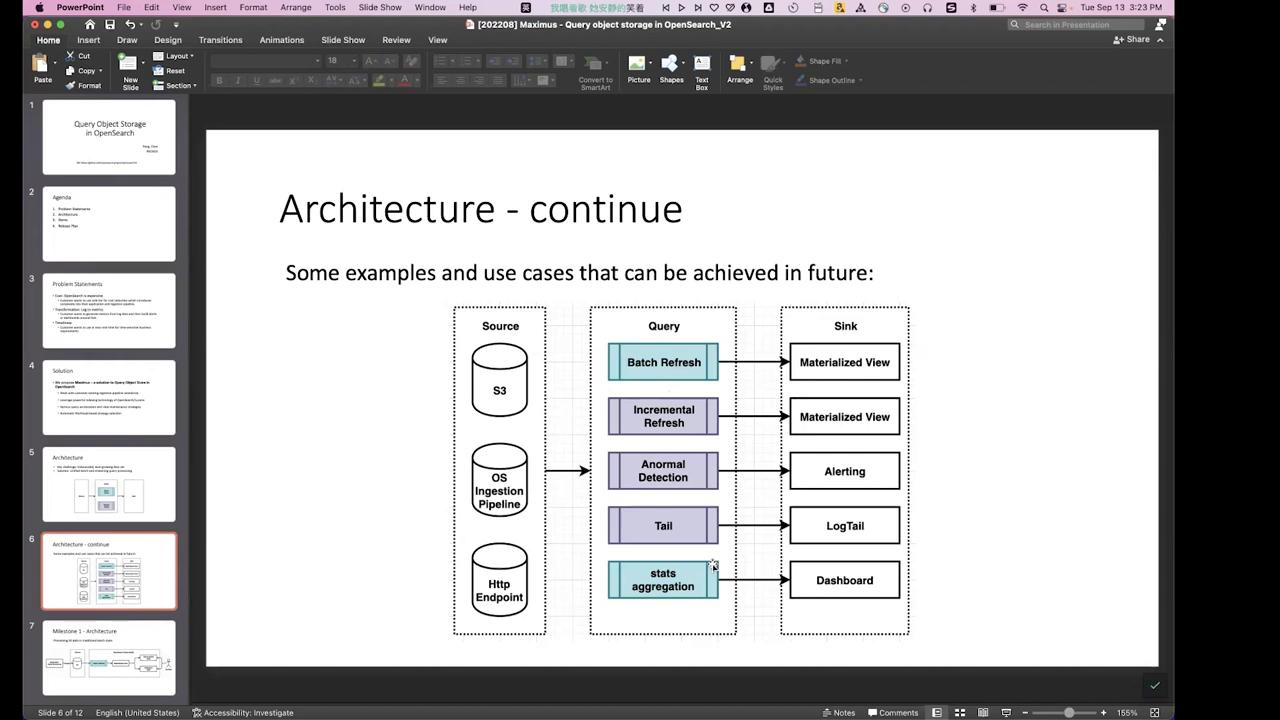
- Show slide 7, Milestone 1 - Architecture, on batch-refreshing S3 data into a materialized view
left_click(130, 630)
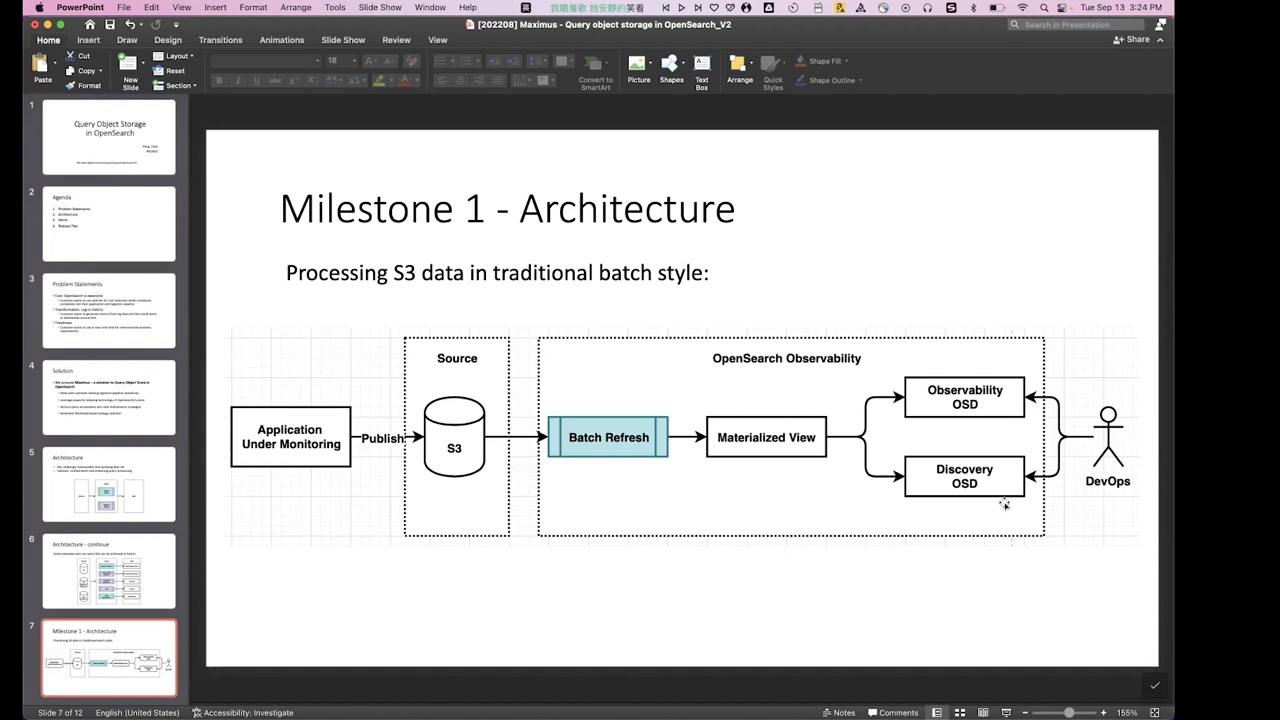
scroll(124, 565, "down", 3)
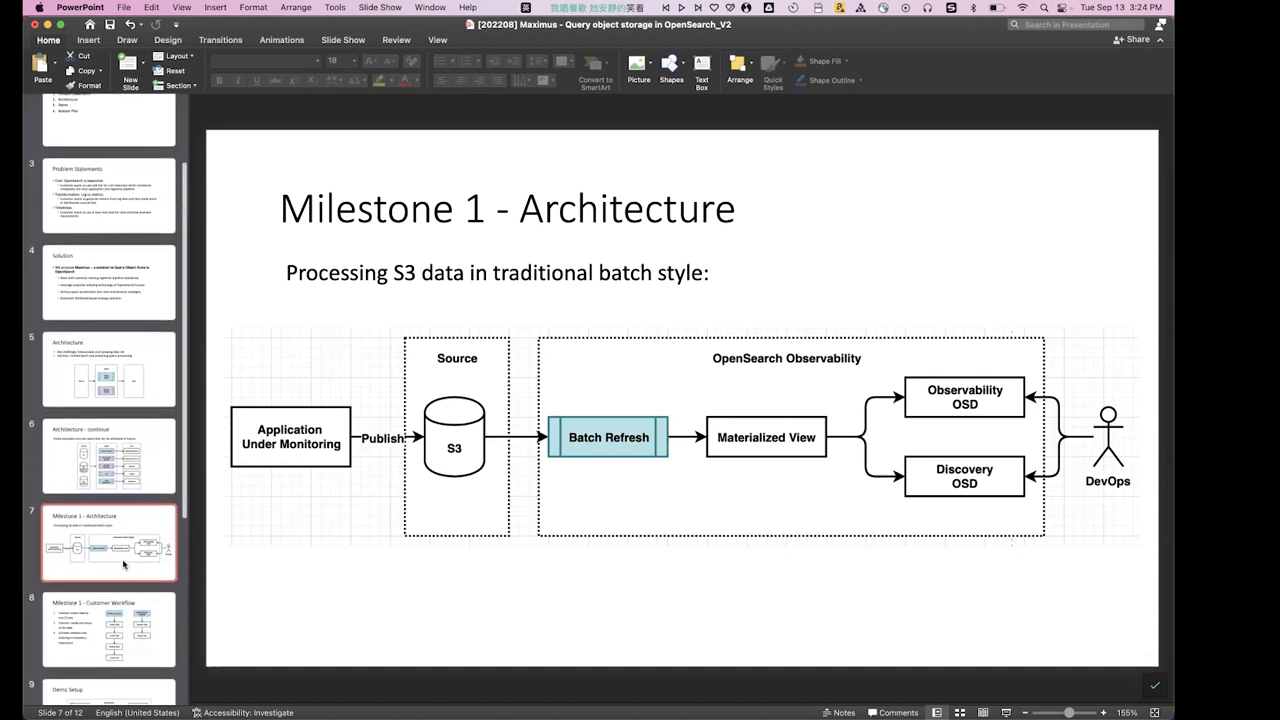
- Pass the Milestone 1 - Customer Workflow slide and reach slide 9, Demo Setup
scroll(124, 565, "down", 3)
left_click(138, 532)
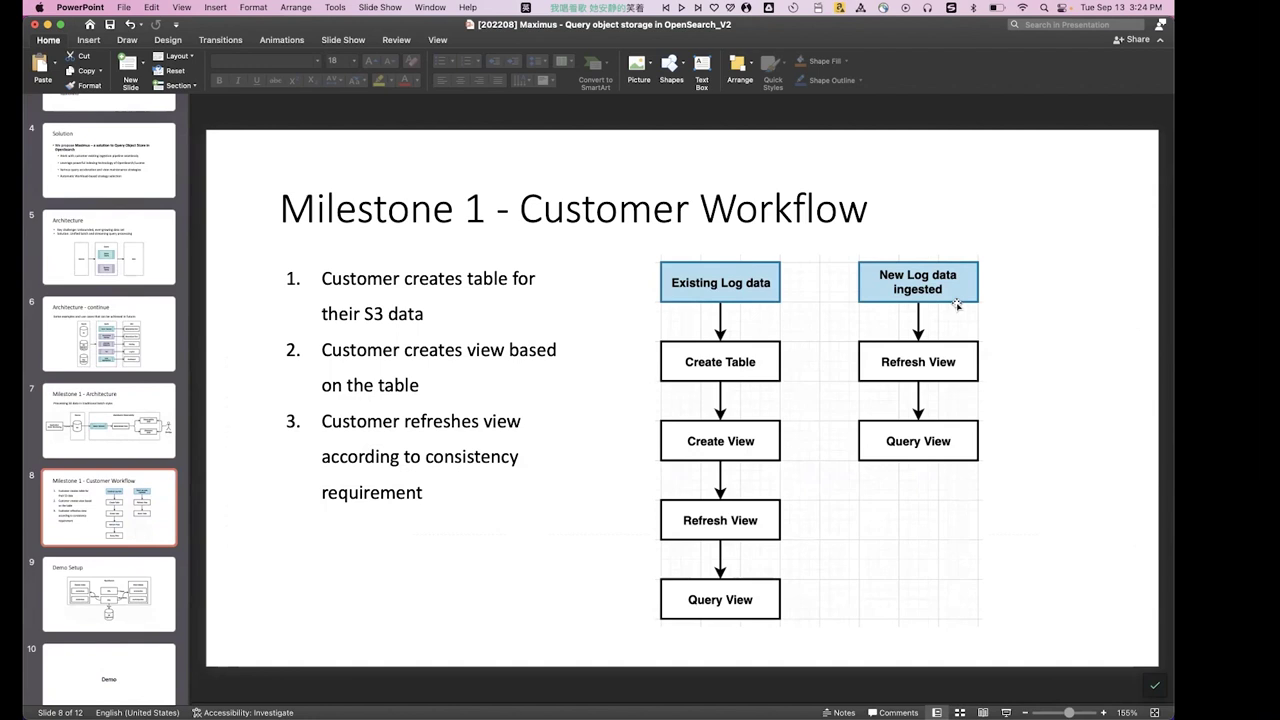
left_click(135, 583)
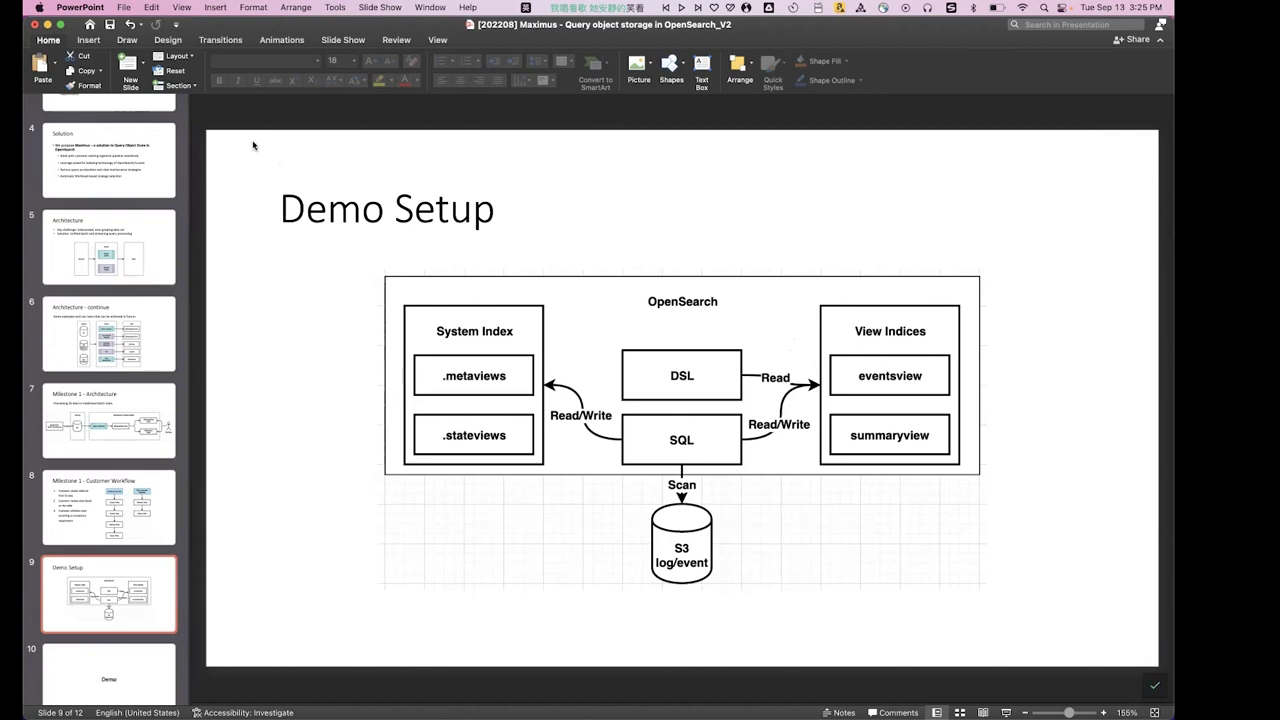
left_click(47, 26)
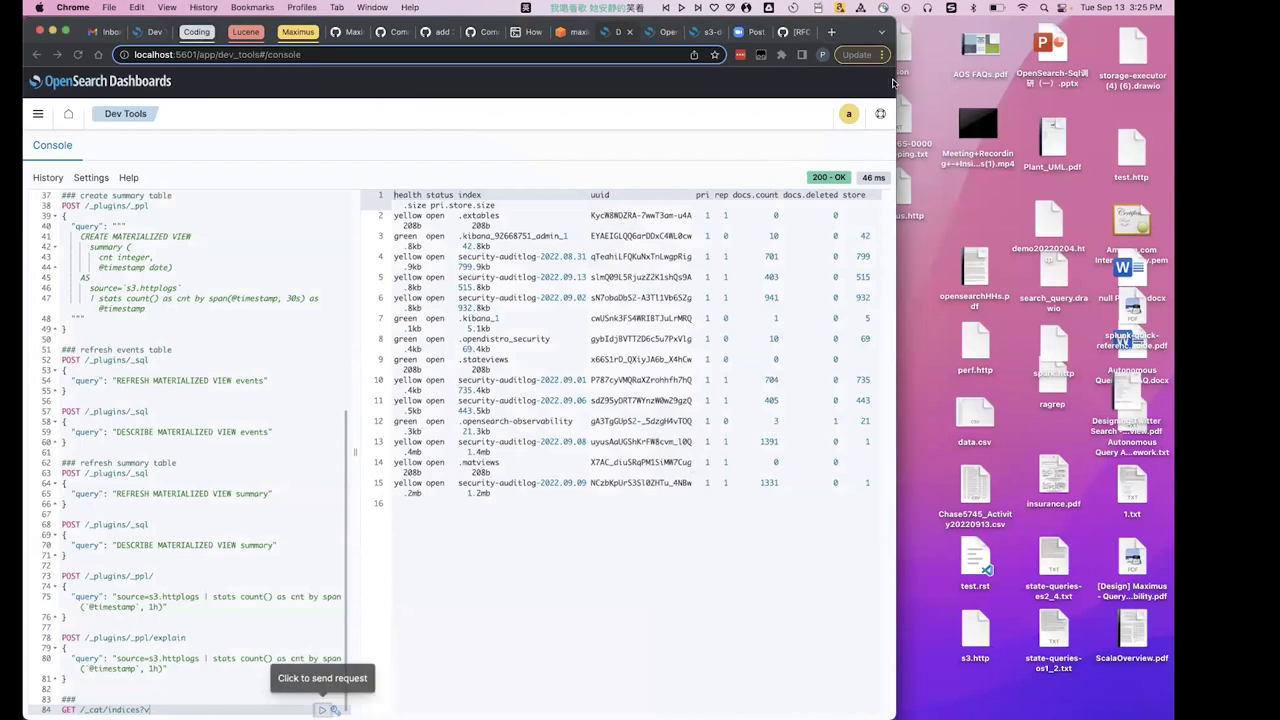
left_click_drag(896, 80, 1176, 88)
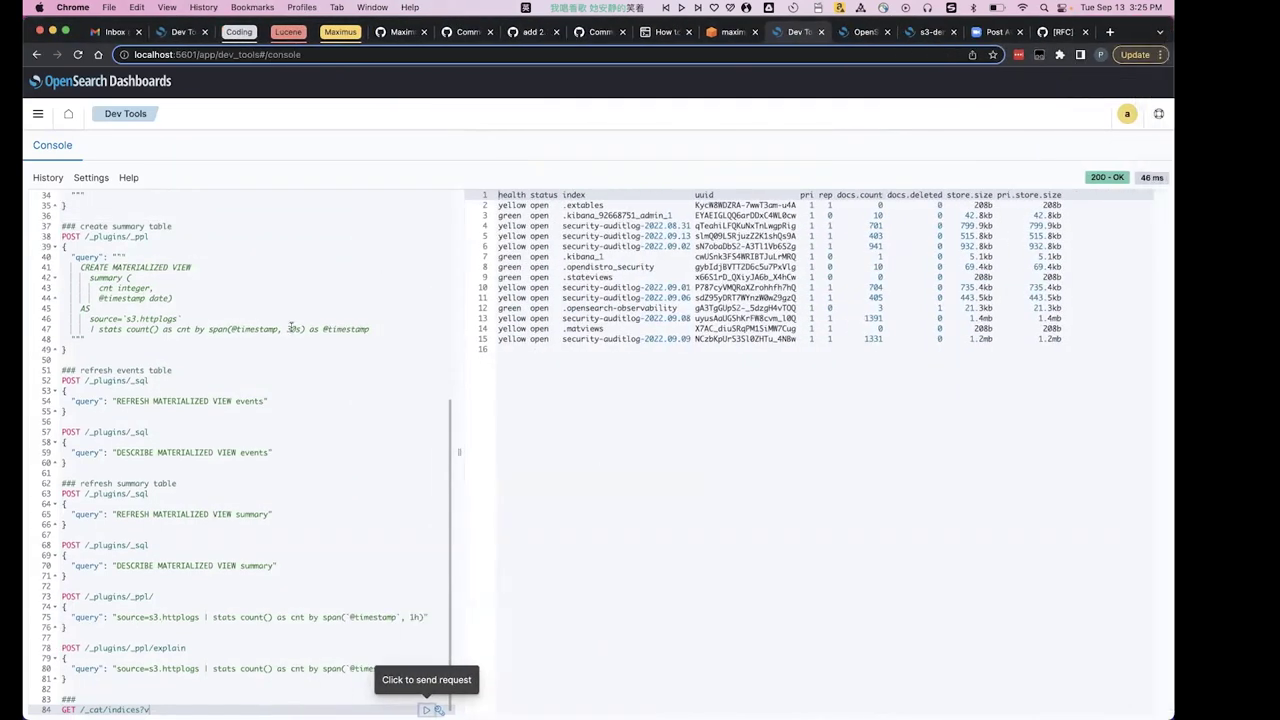
scroll(291, 328, "up", 5)
left_click(320, 303)
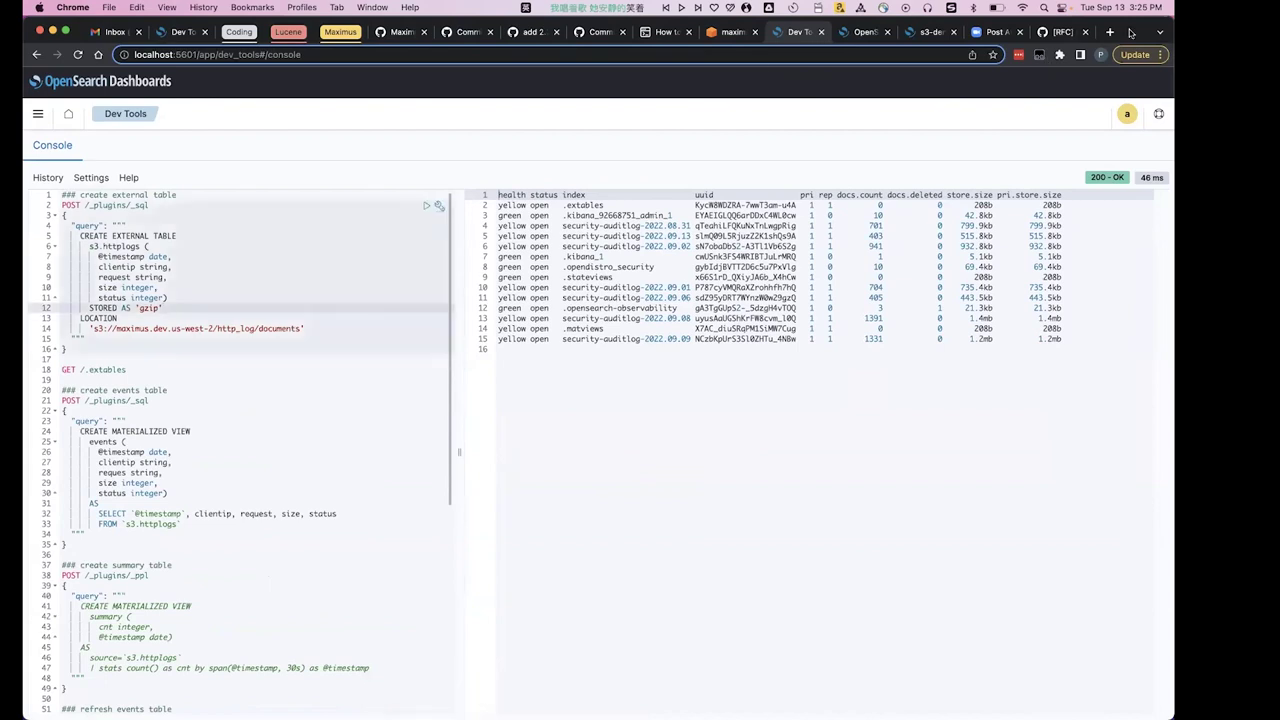
mouse_move(1126, 18)
left_mouse_down()
mouse_move(1118, 68)
mouse_move(1114, 57)
left_mouse_up()
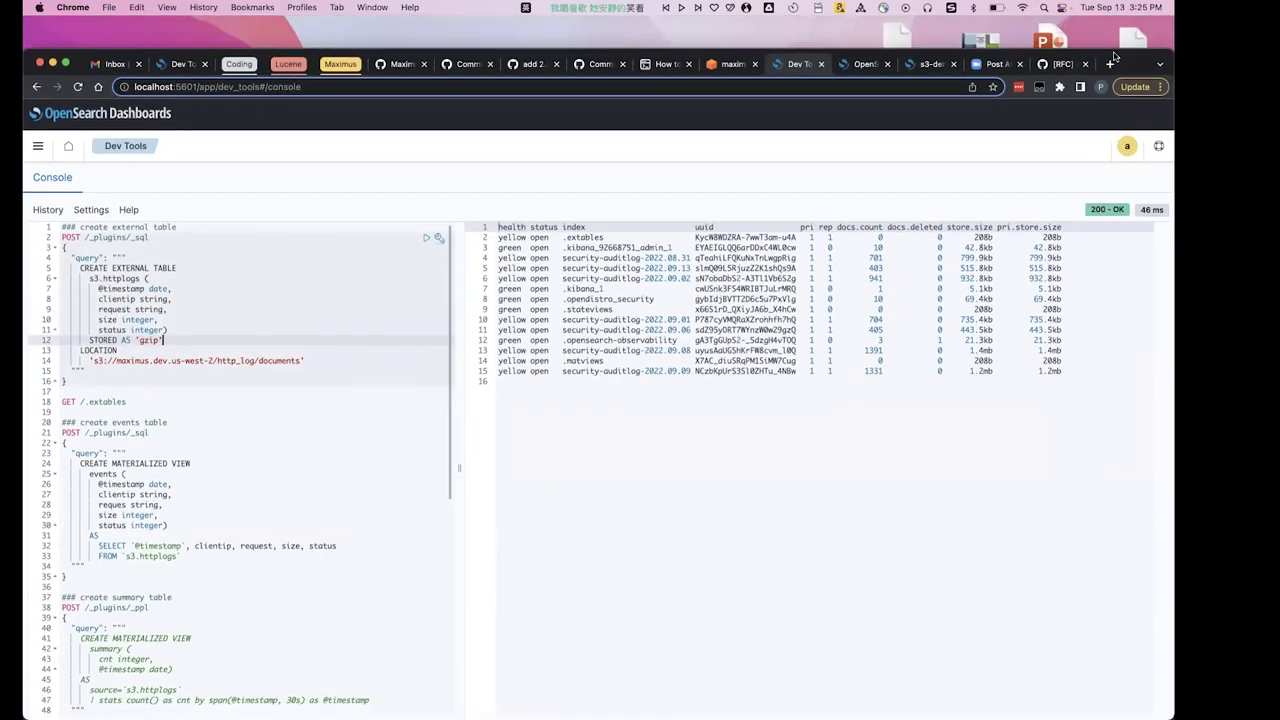
left_click(733, 64)
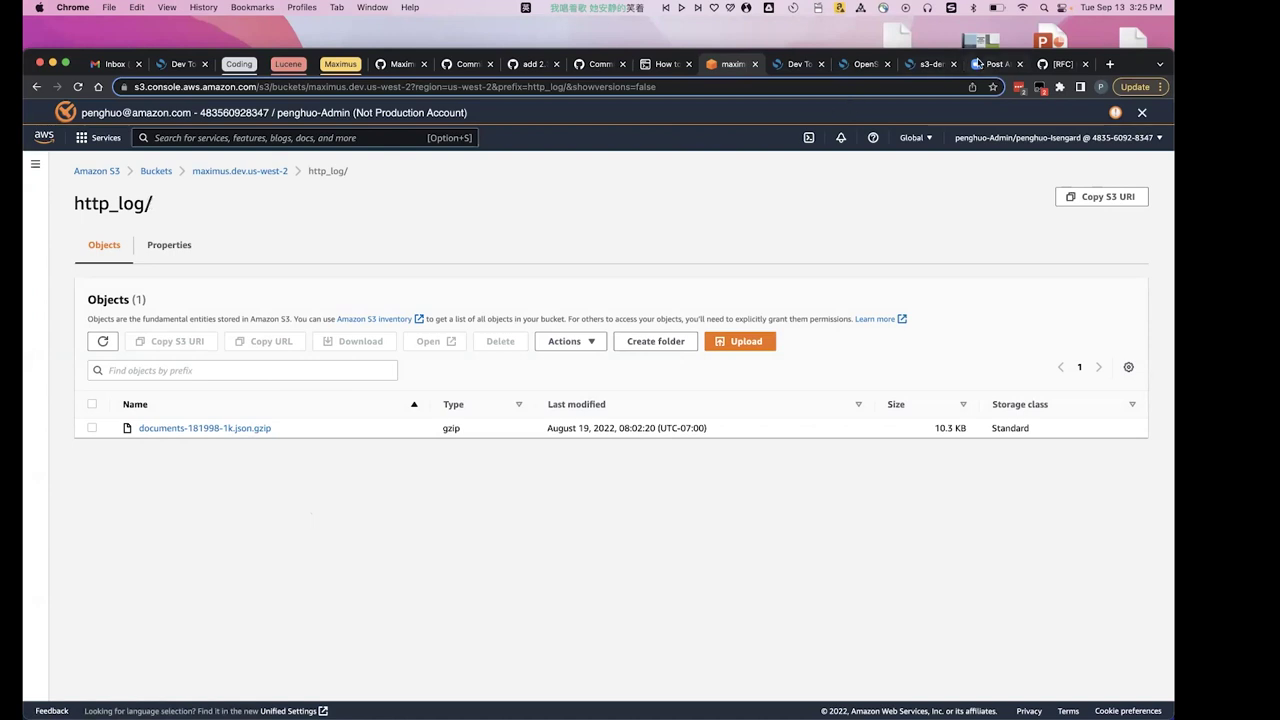
left_click(800, 66)
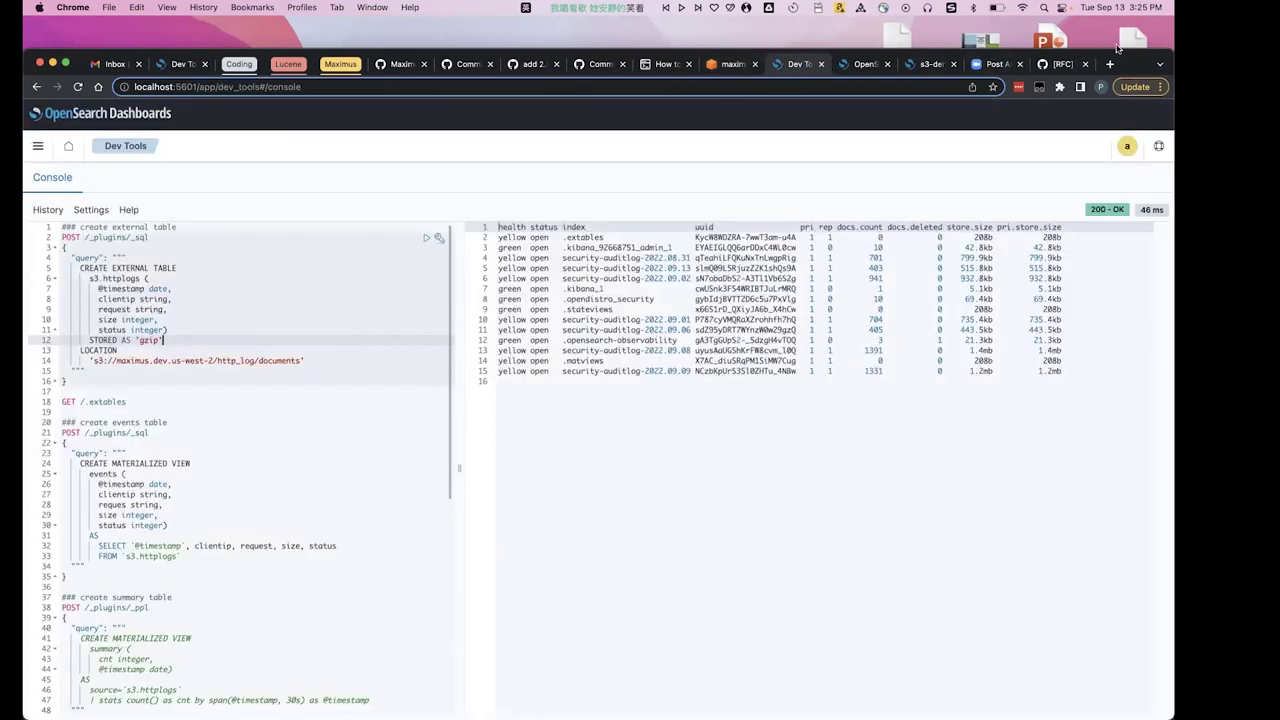
left_click_drag(1117, 47, 1117, 12)
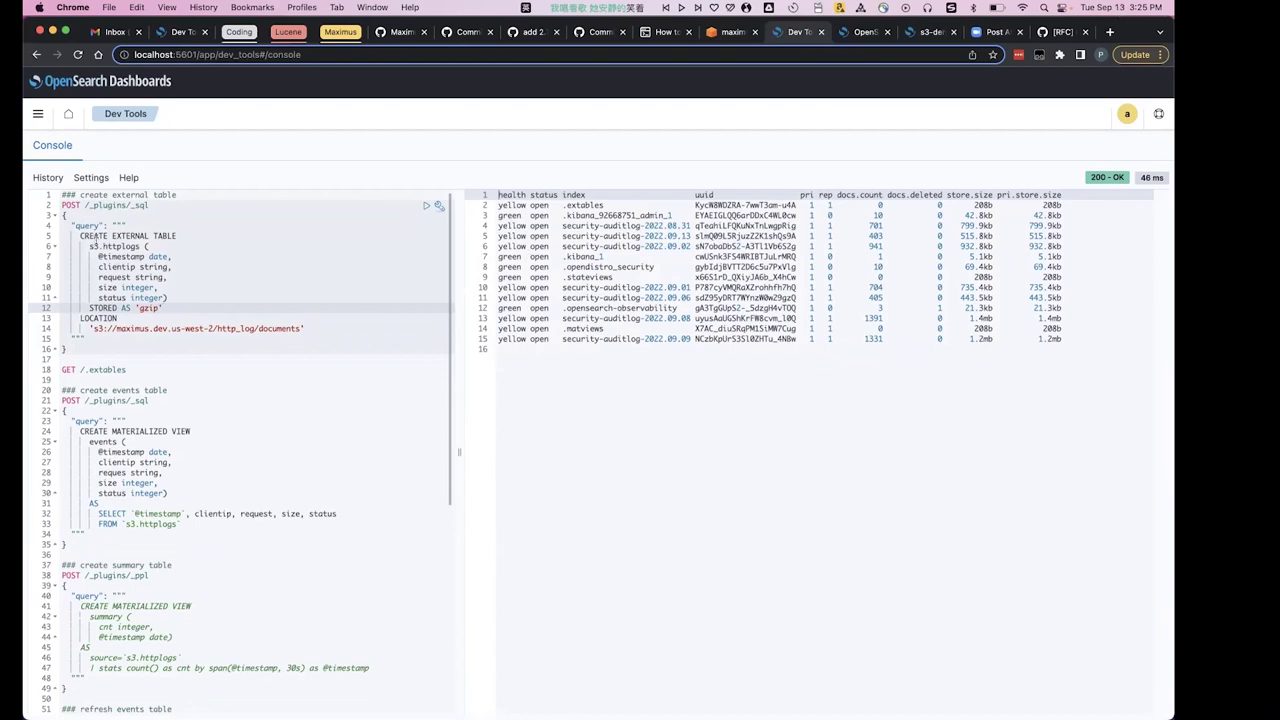
left_click_drag(80, 235, 178, 236)
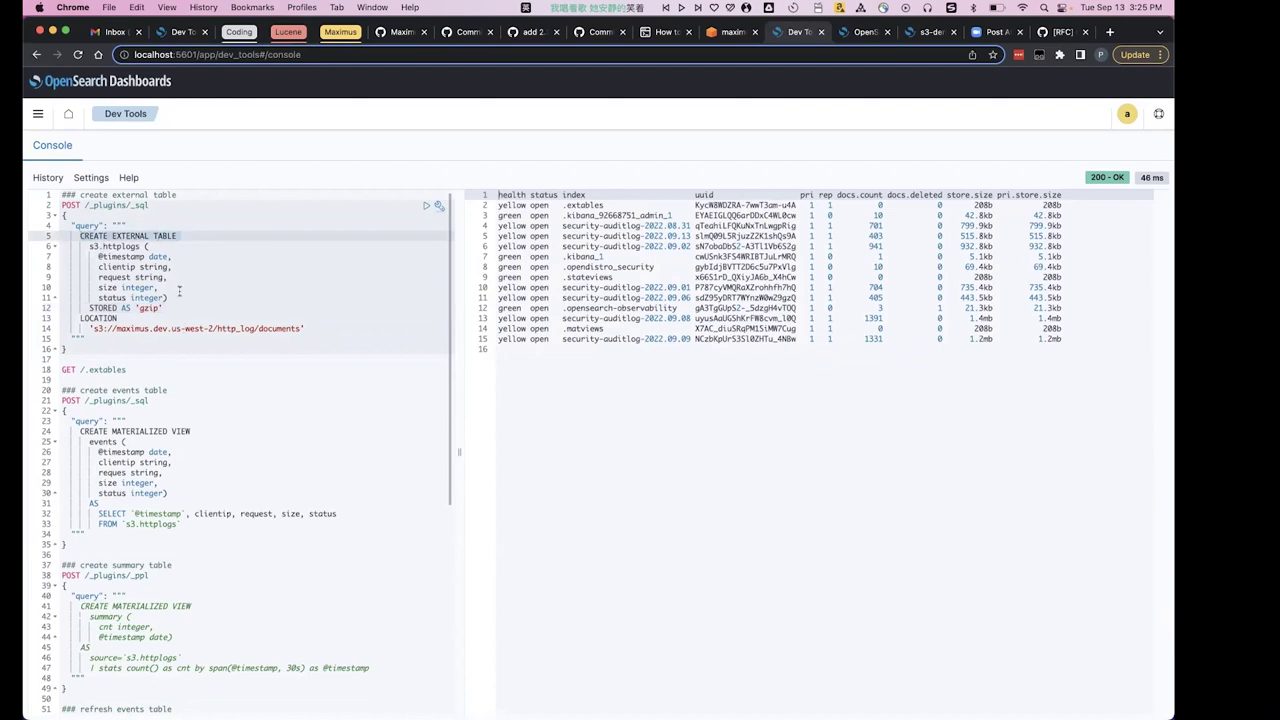
key("Right")
left_click_drag(99, 256, 150, 257)
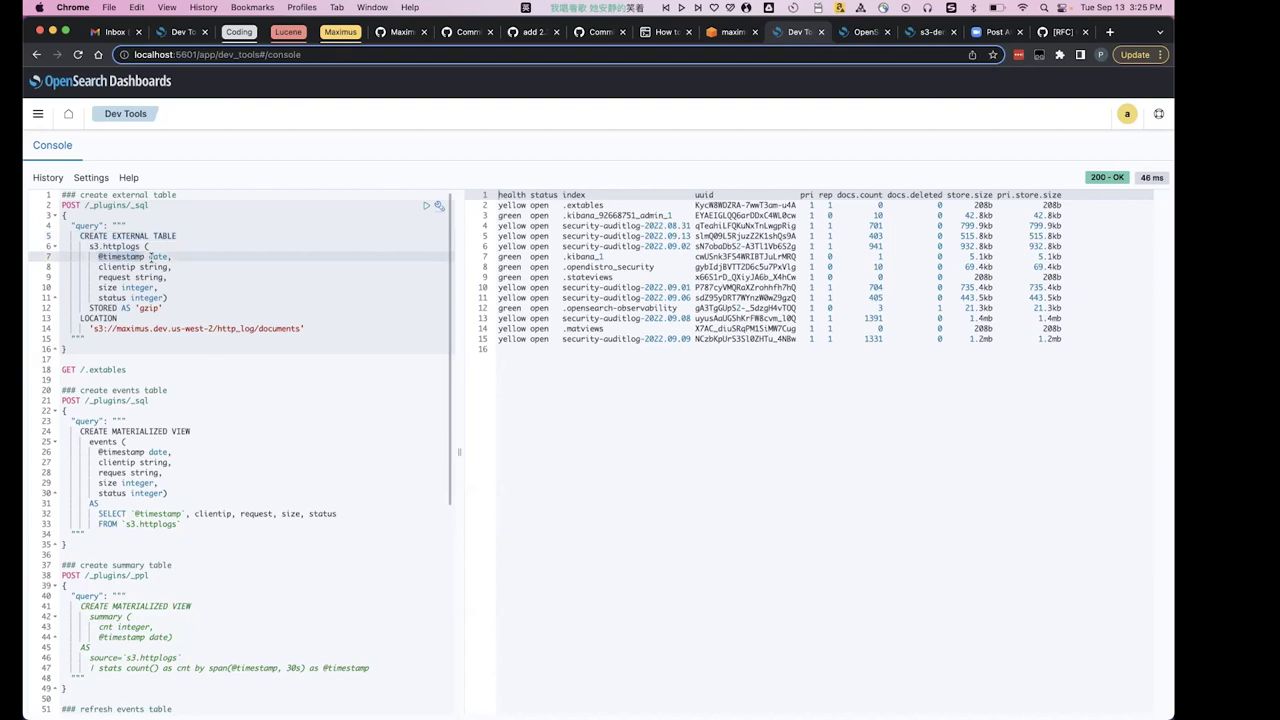
left_click(158, 257)
left_click(153, 297)
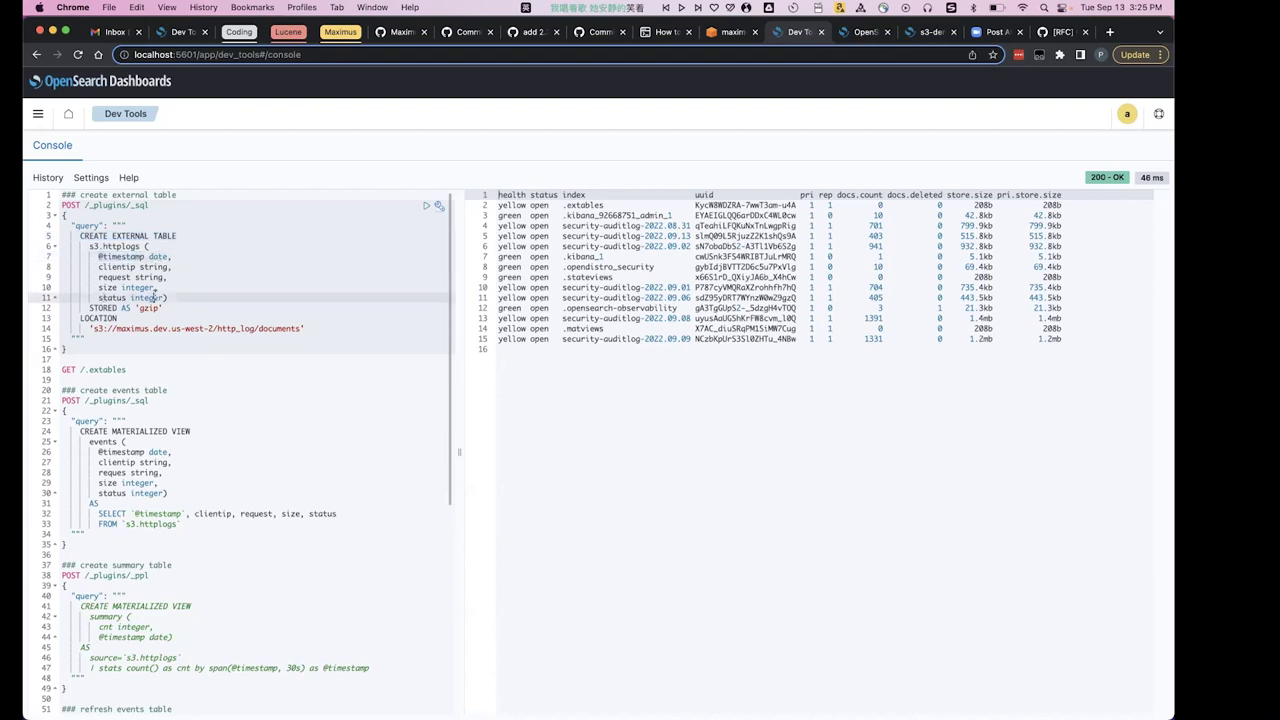
left_click(166, 308)
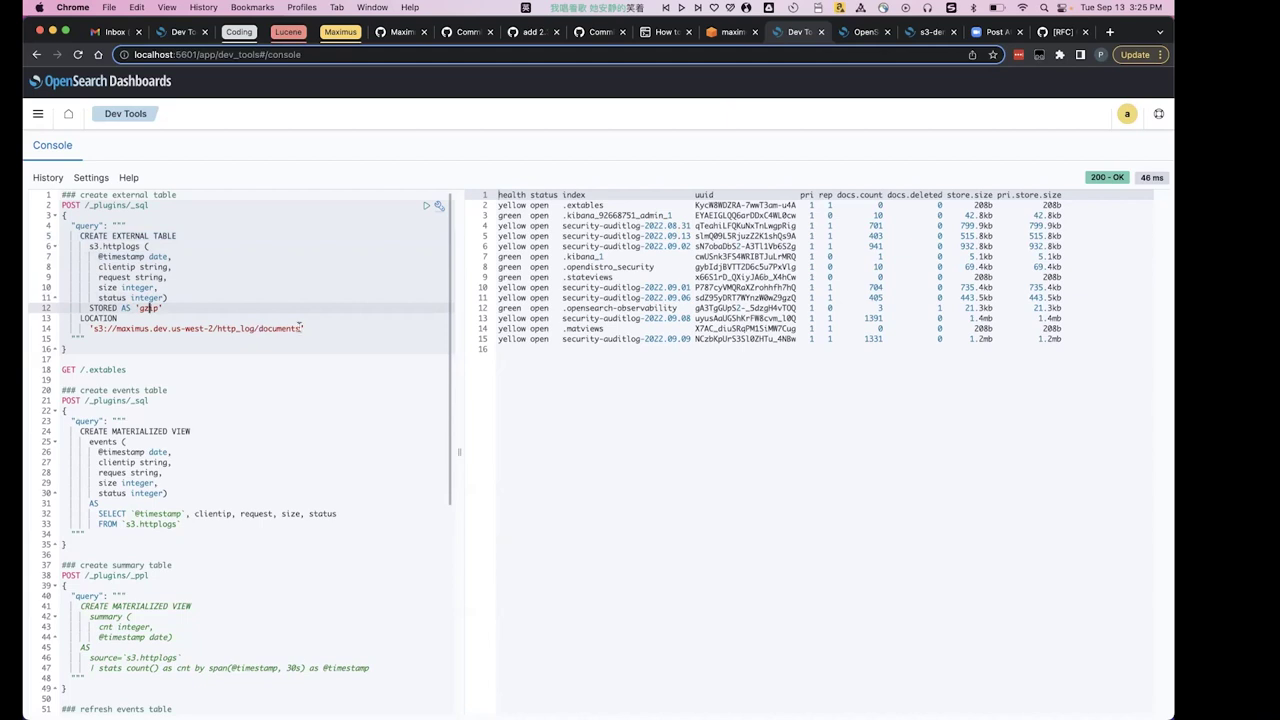
left_click(153, 205)
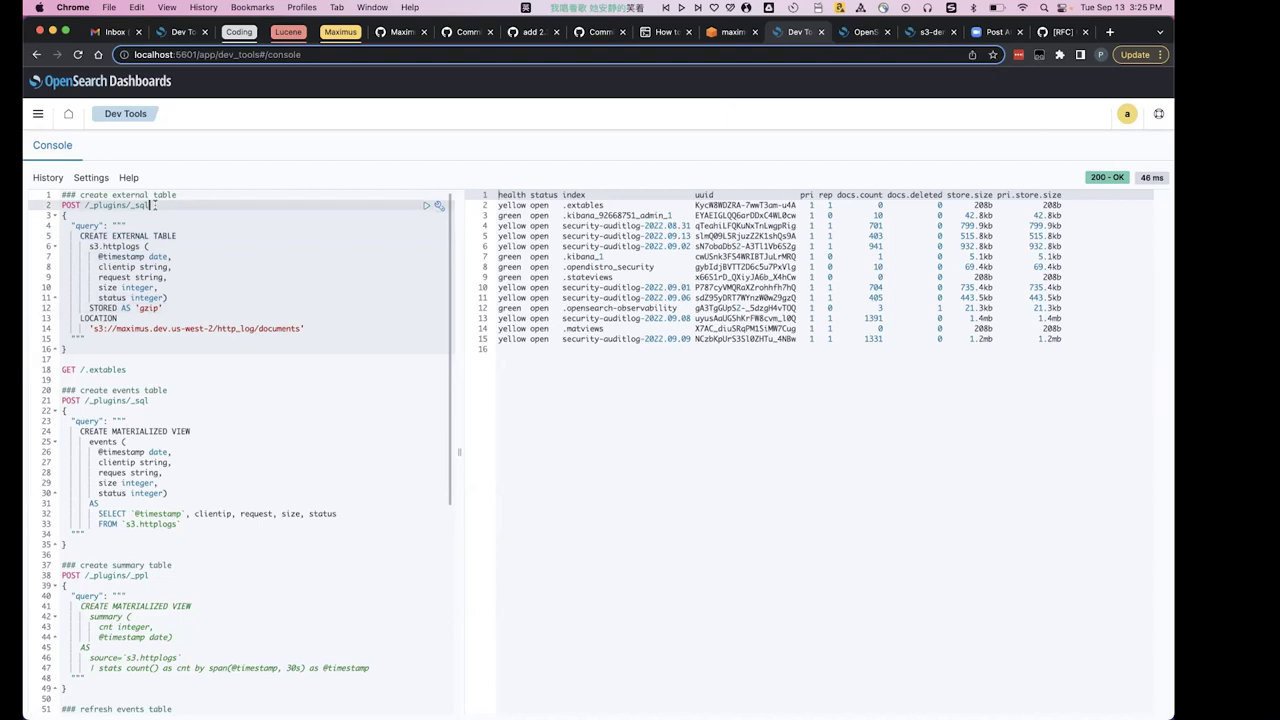
left_click(424, 206)
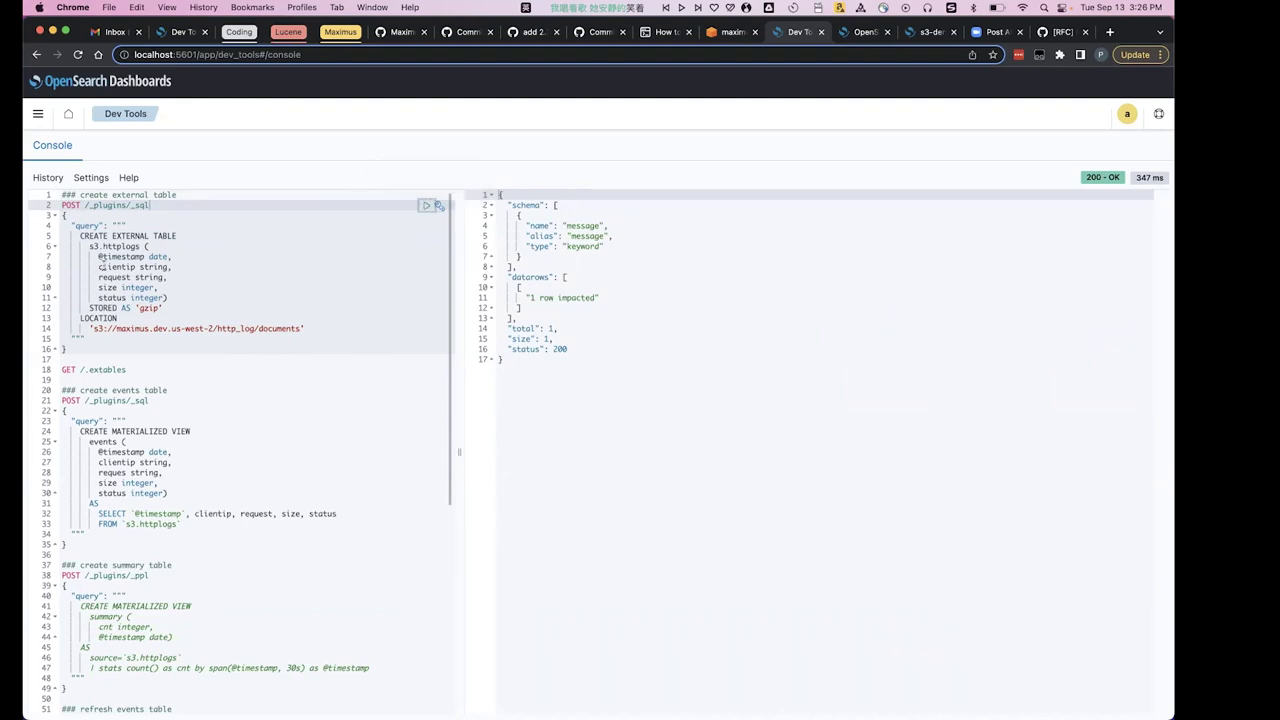
- Send the CREATE EXTERNAL TABLE request for s3.httplogs, which returns status 200
left_click(140, 246)
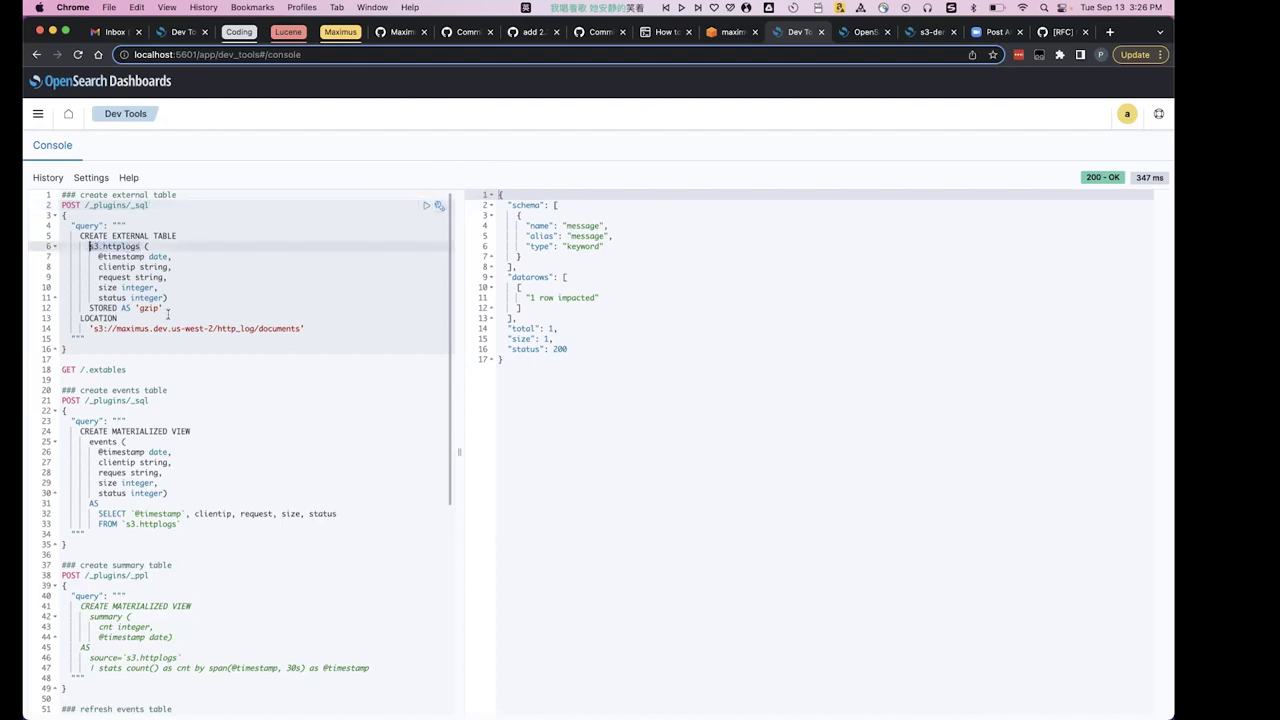
- Walk through the events view definition: CREATE MATERIALIZED VIEW, its columns, and FROM s3.httplogs
scroll(167, 316, "down", 5)
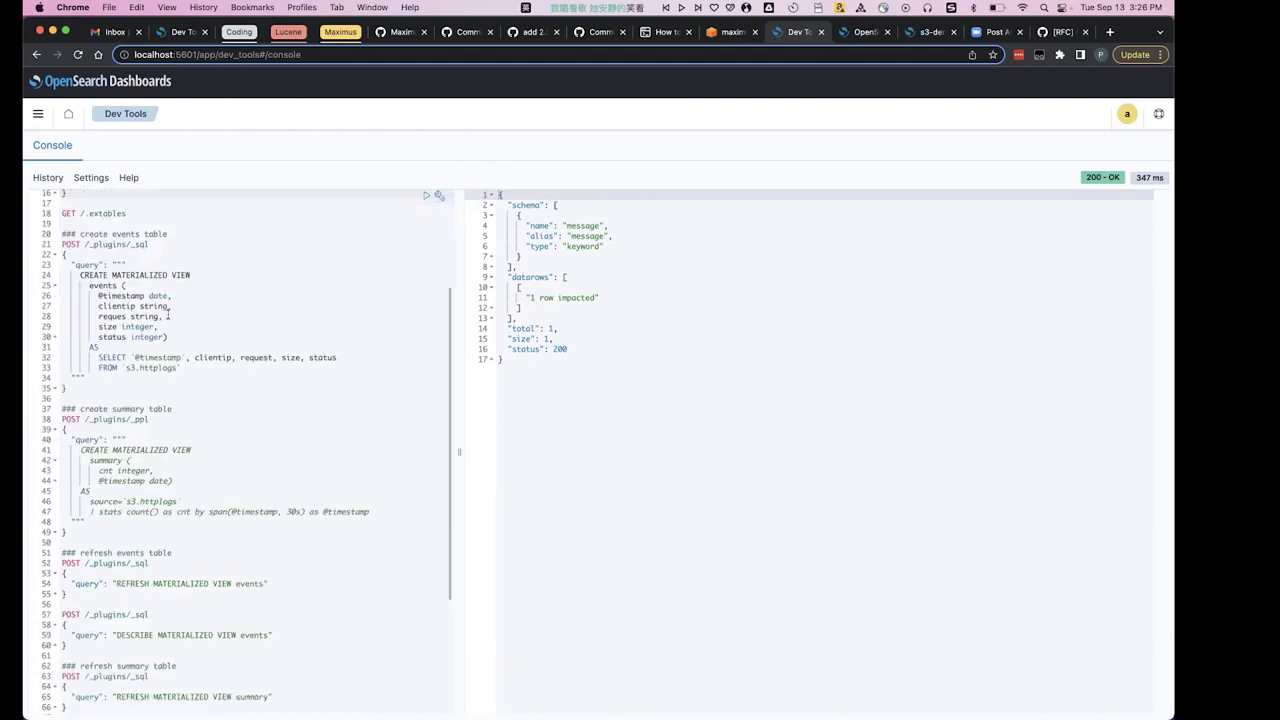
scroll(167, 316, "up", 2)
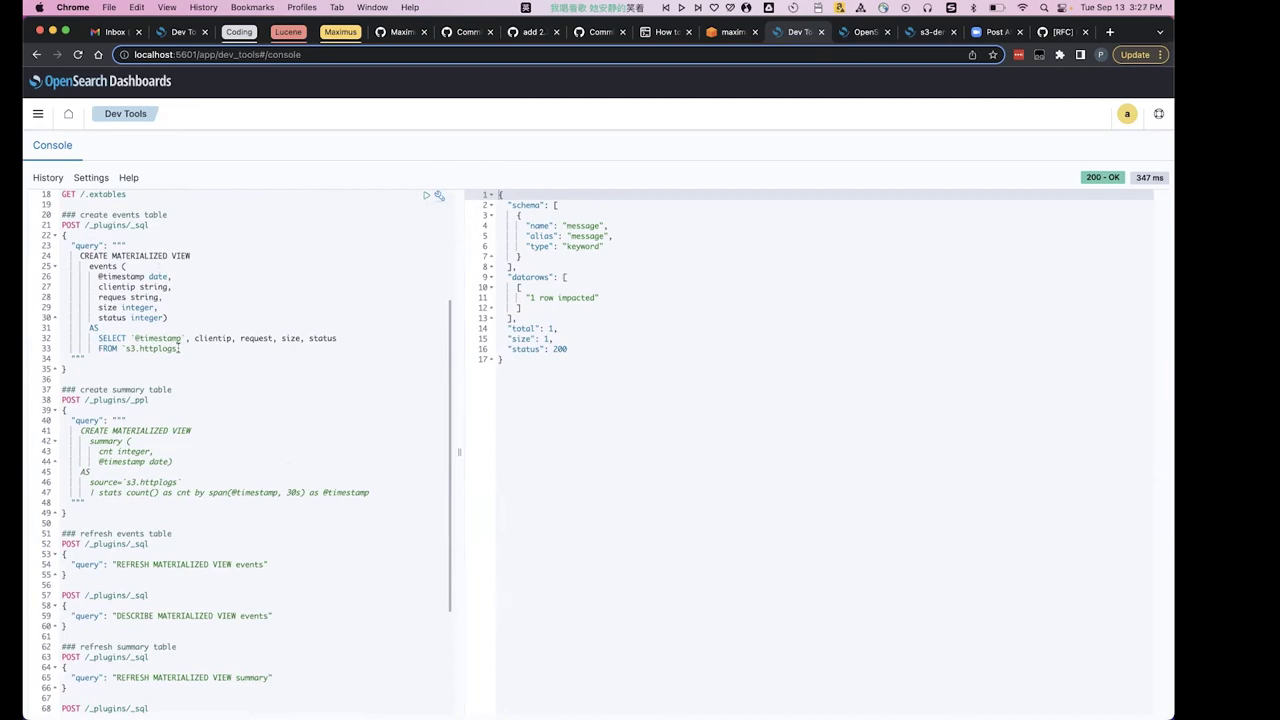
left_click(186, 345)
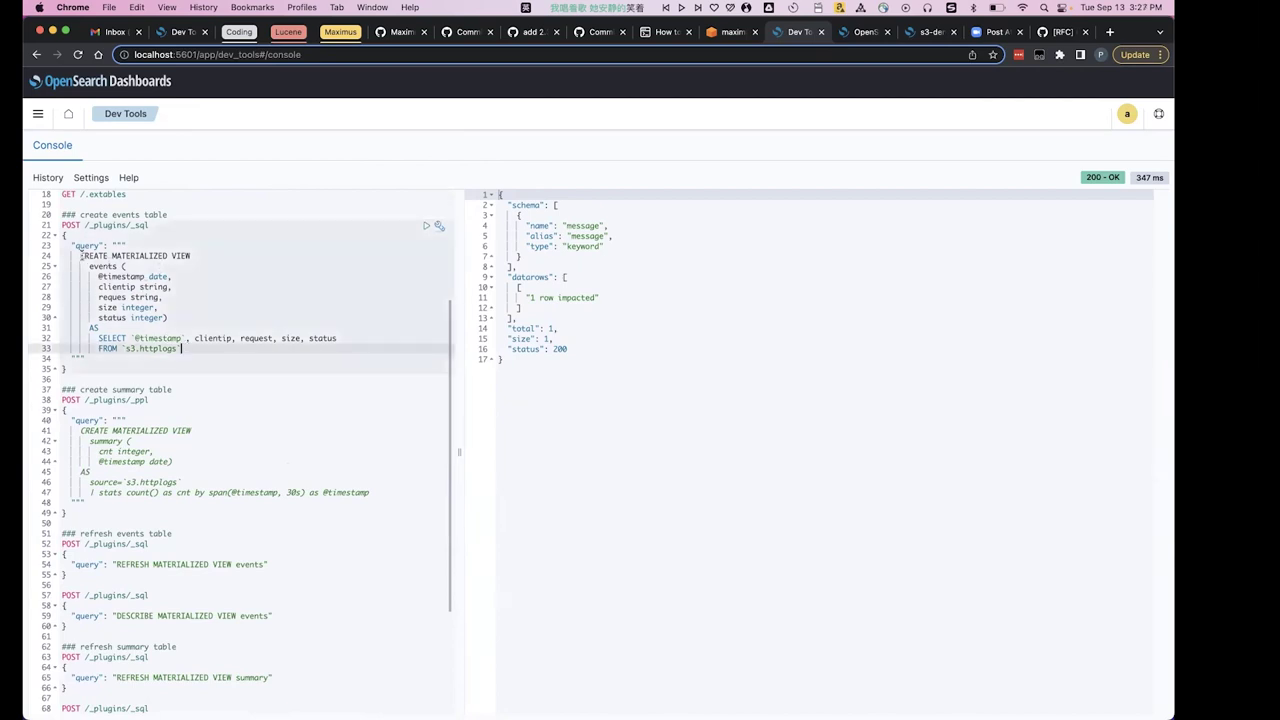
left_click_drag(80, 256, 196, 256)
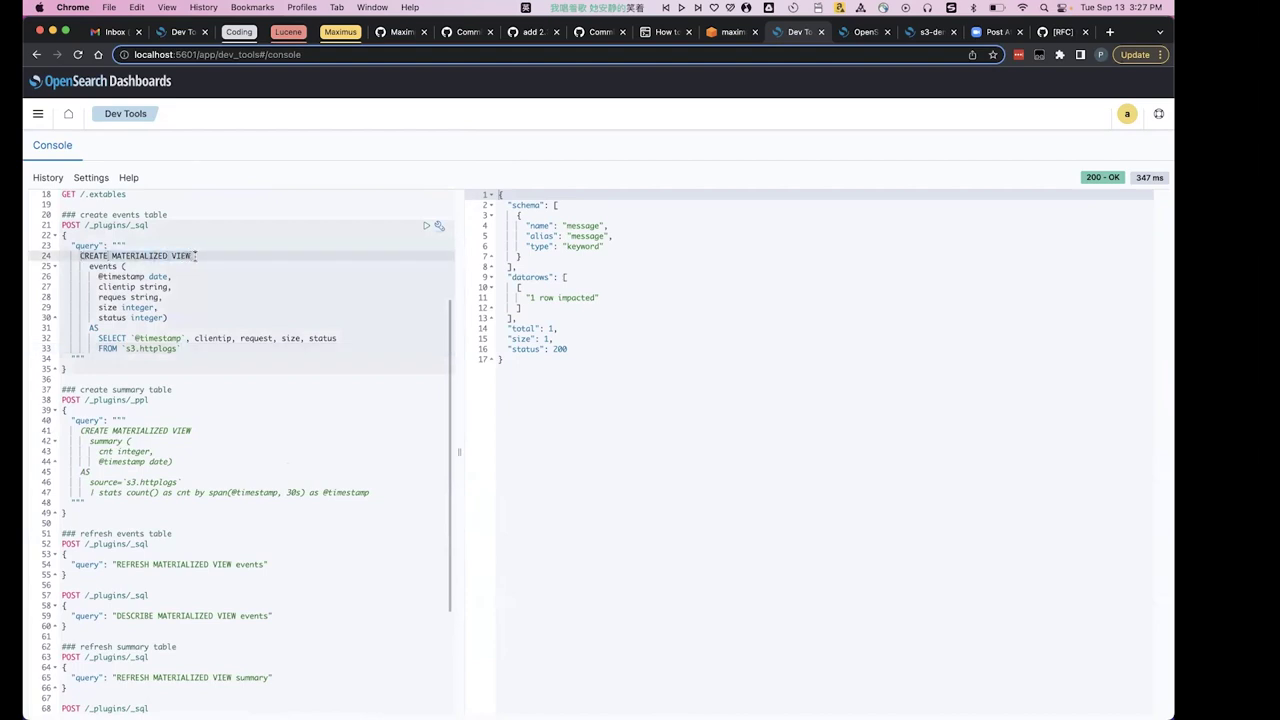
mouse_move(170, 320)
left_mouse_down()
mouse_move(110, 318)
mouse_move(64, 266)
left_mouse_up()
left_click(152, 276)
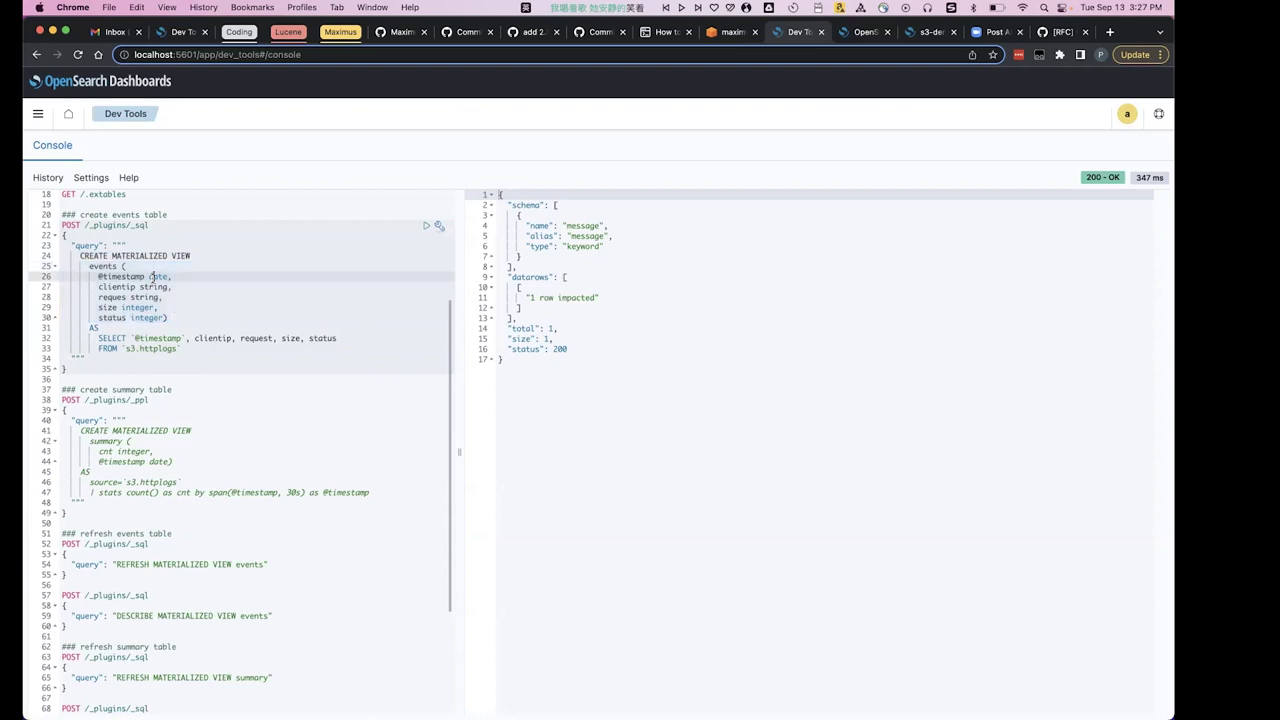
left_click(91, 328)
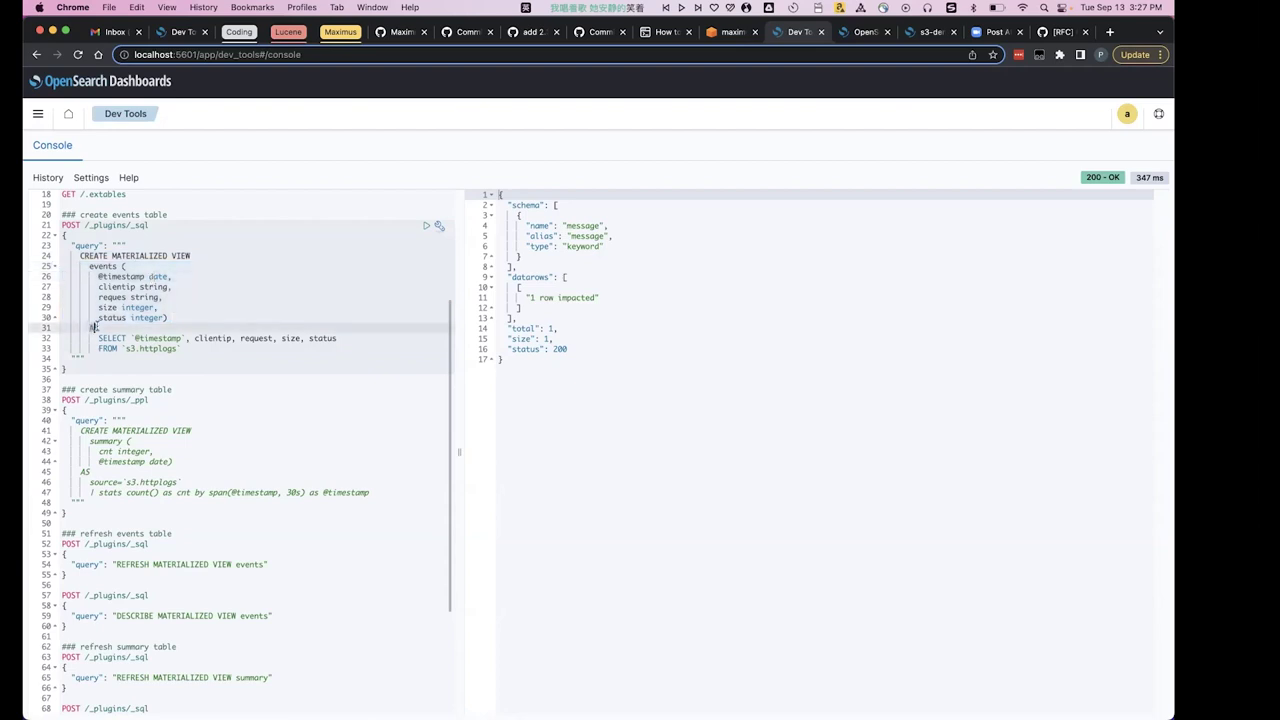
left_click(184, 348)
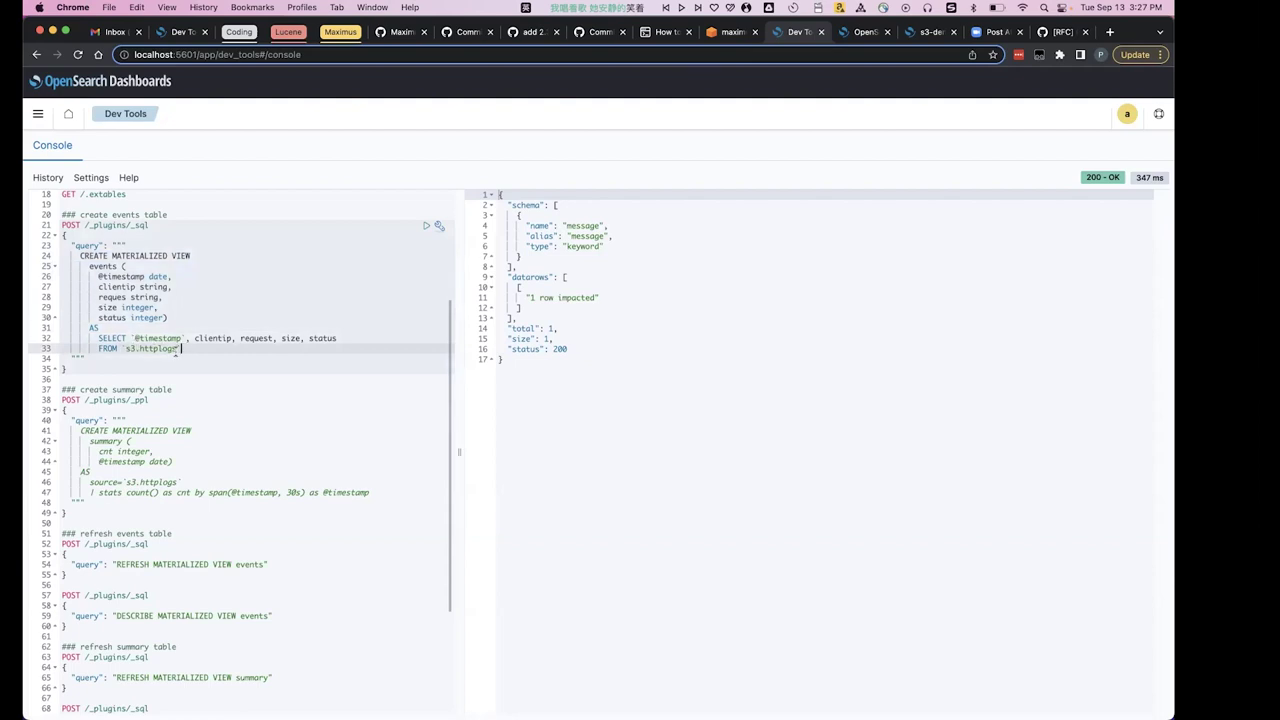
- Run the events materialized view request, getting status 200 with 1 row impacted
left_click(304, 228)
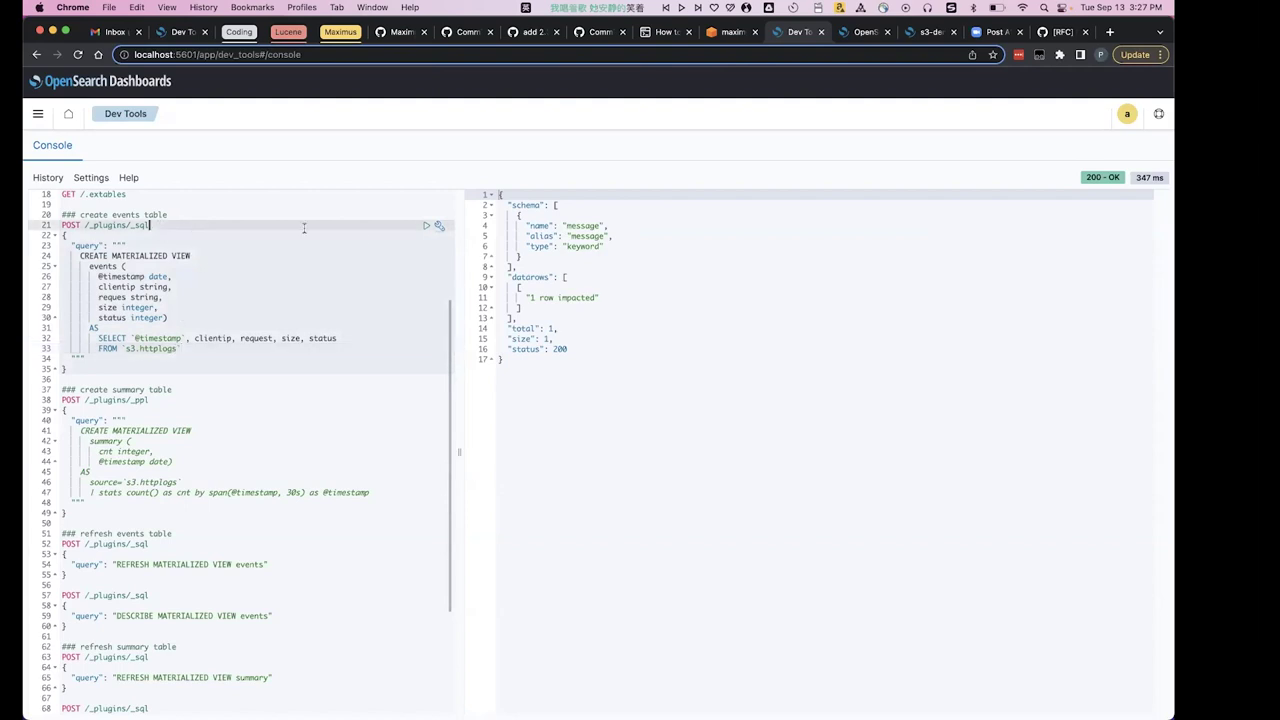
left_click(427, 227)
double_click(100, 268)
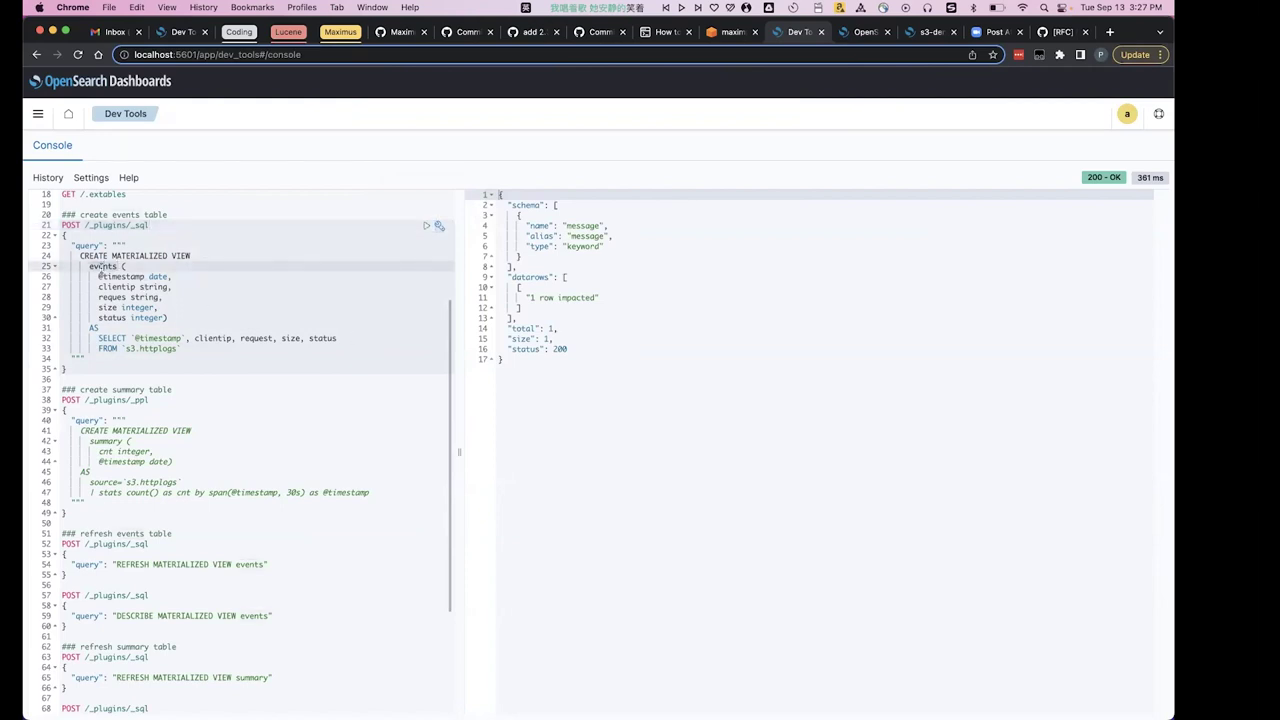
key("Right")
scroll(175, 388, "down", 3)
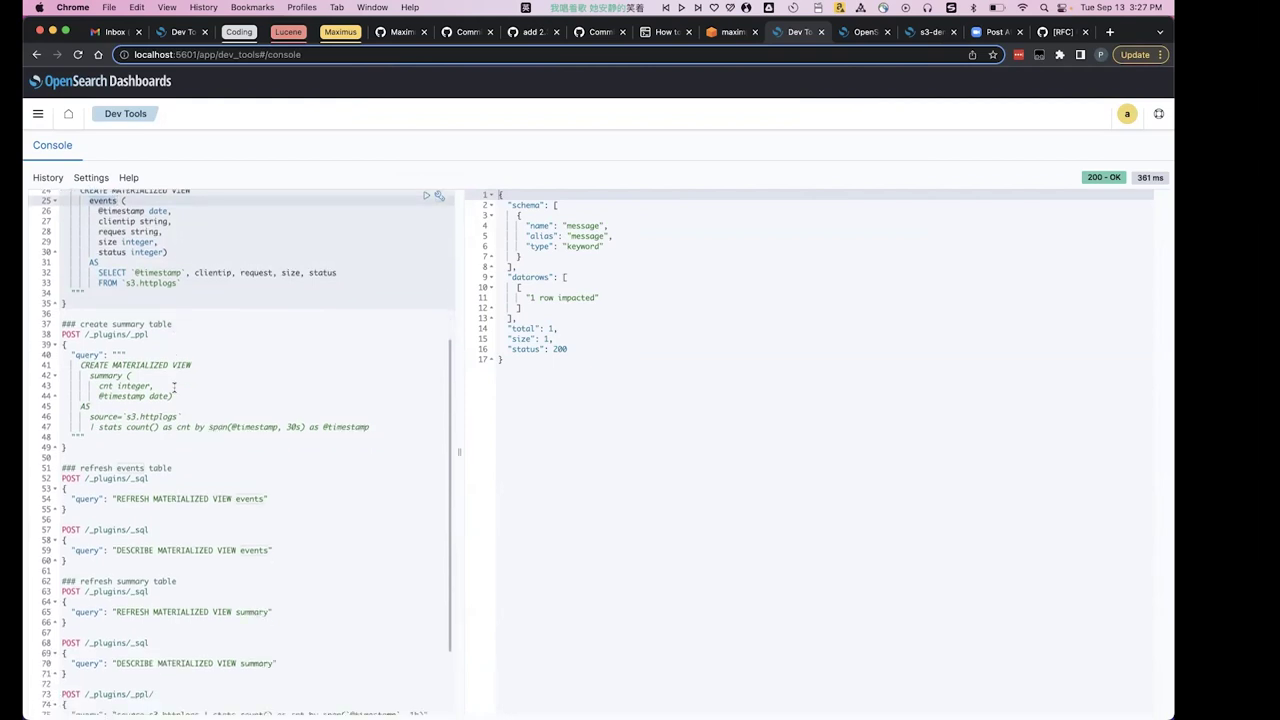
scroll(174, 388, "down", 1)
left_click(152, 314)
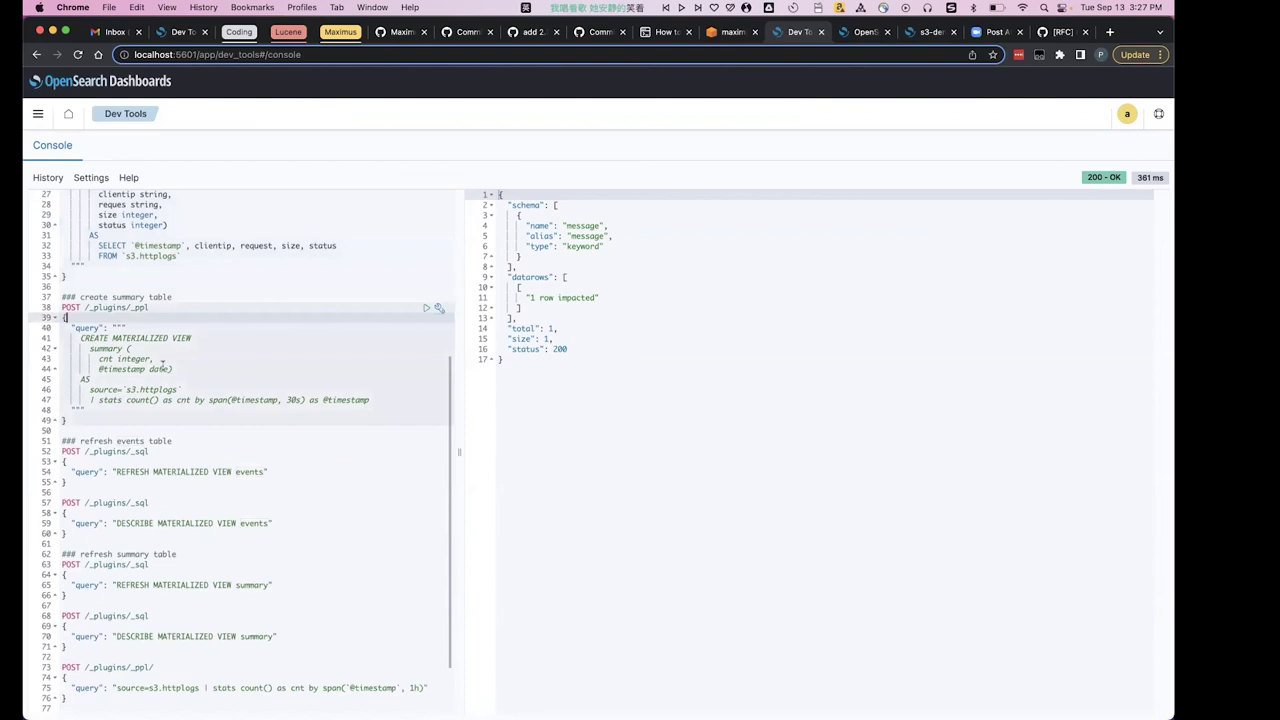
scroll(162, 364, "down", 2)
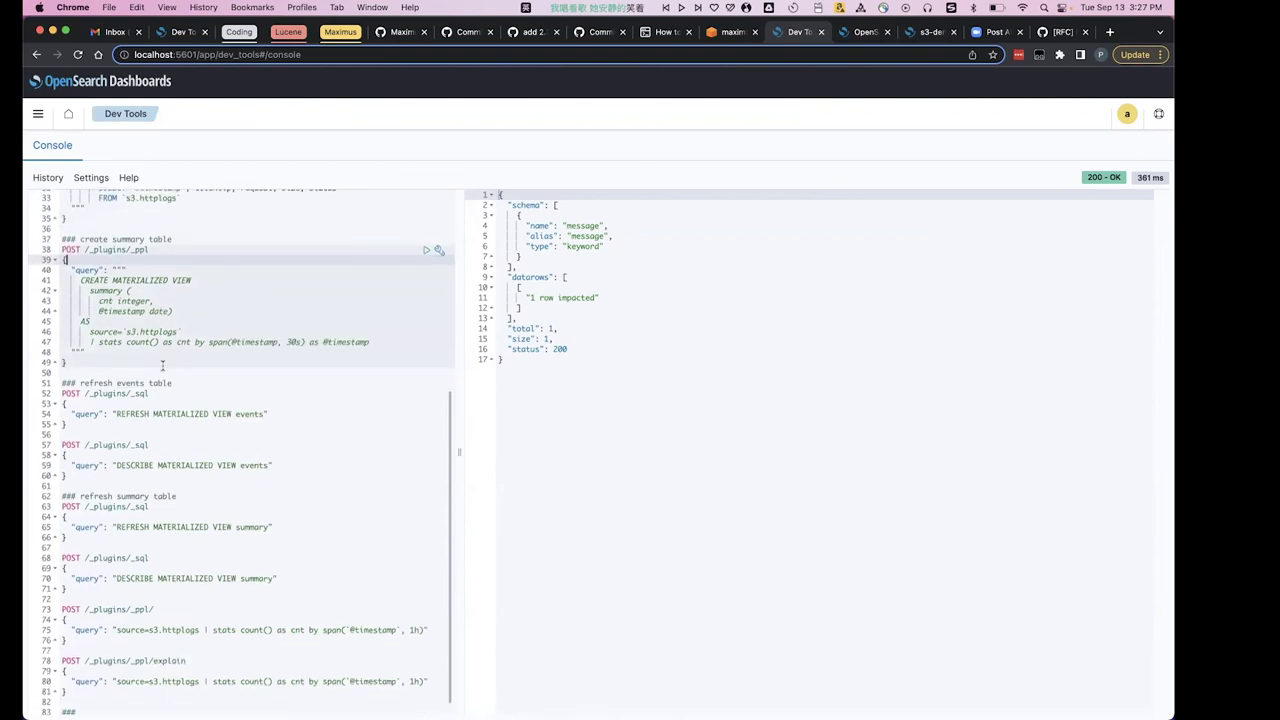
double_click(106, 291)
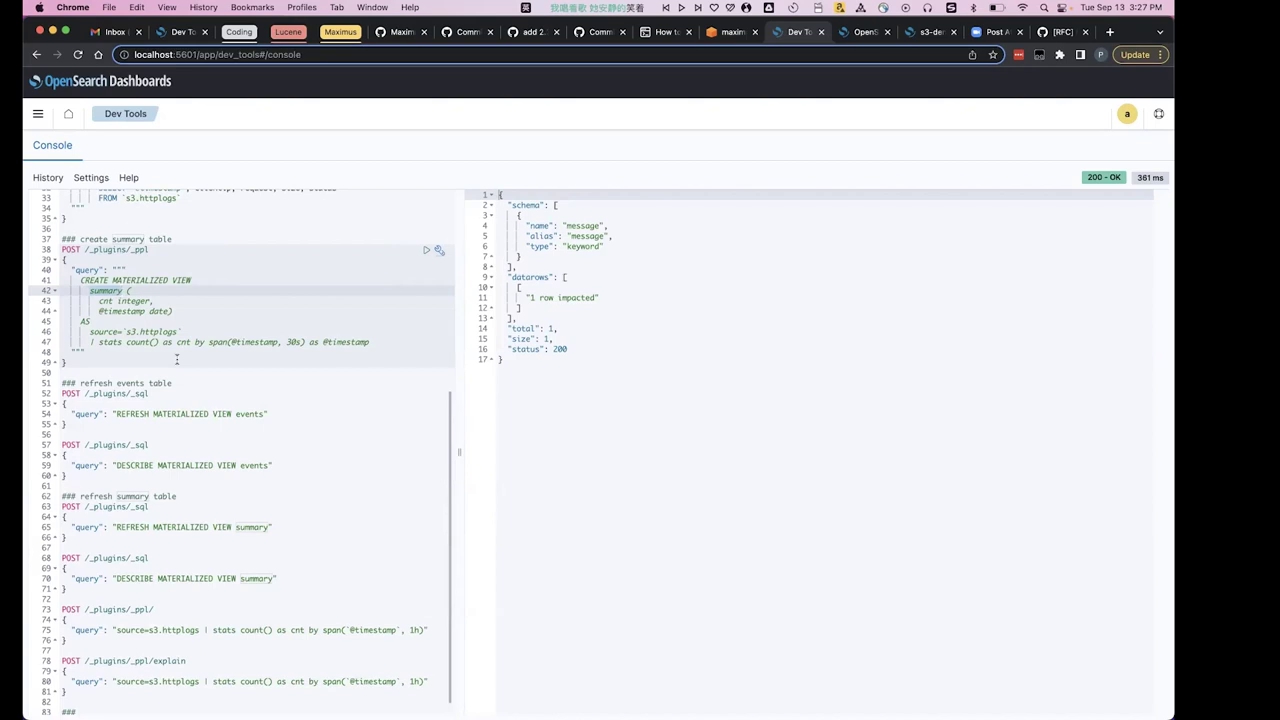
double_click(141, 249)
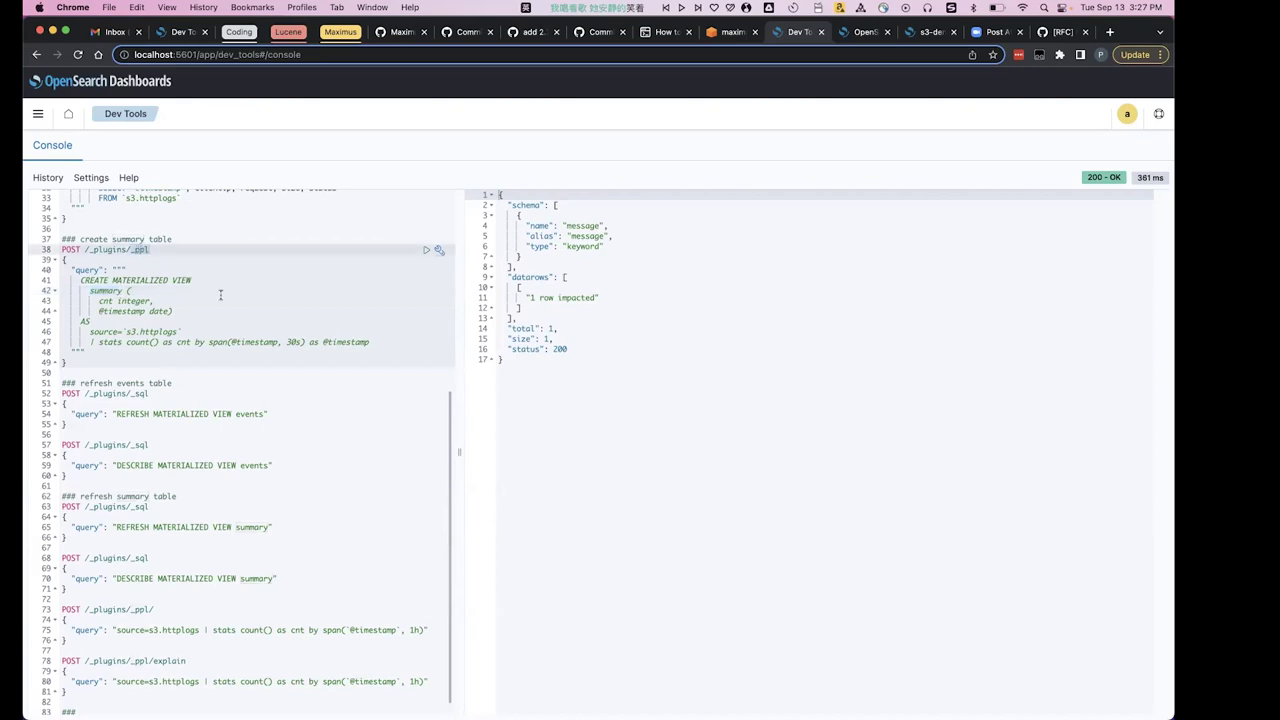
left_click_drag(80, 280, 197, 280)
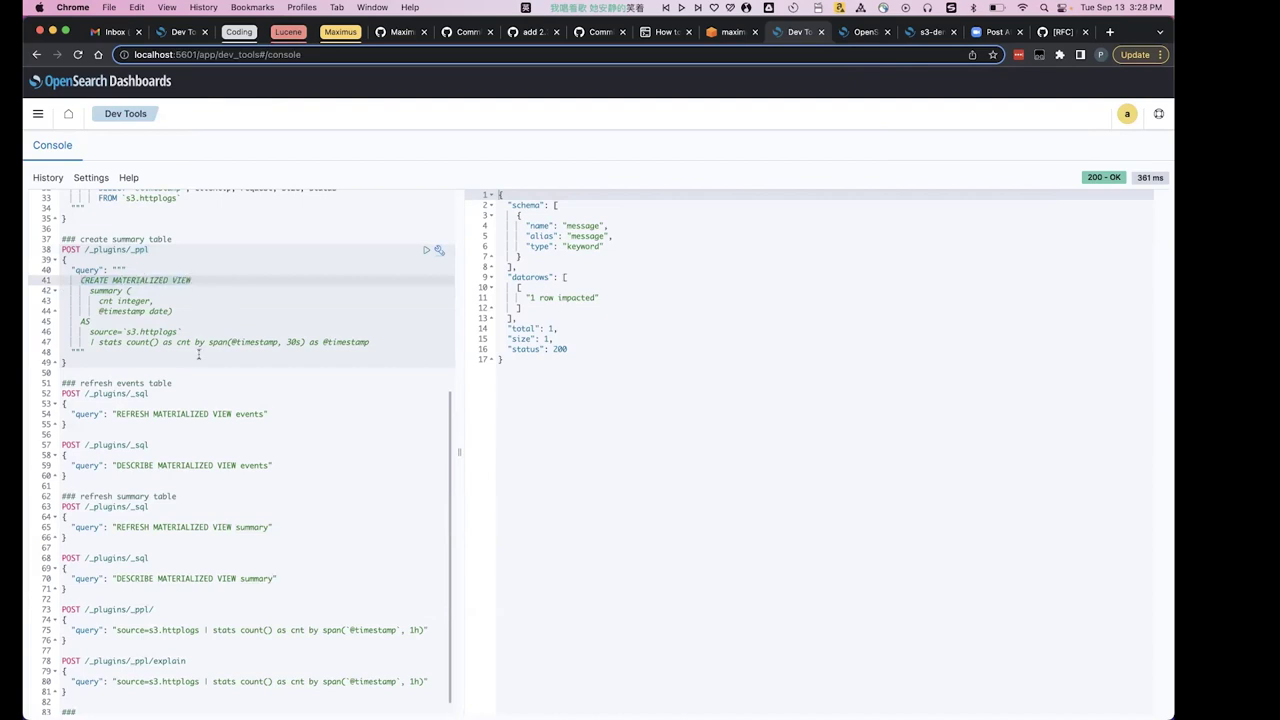
left_click_drag(90, 331, 184, 331)
left_click(371, 342)
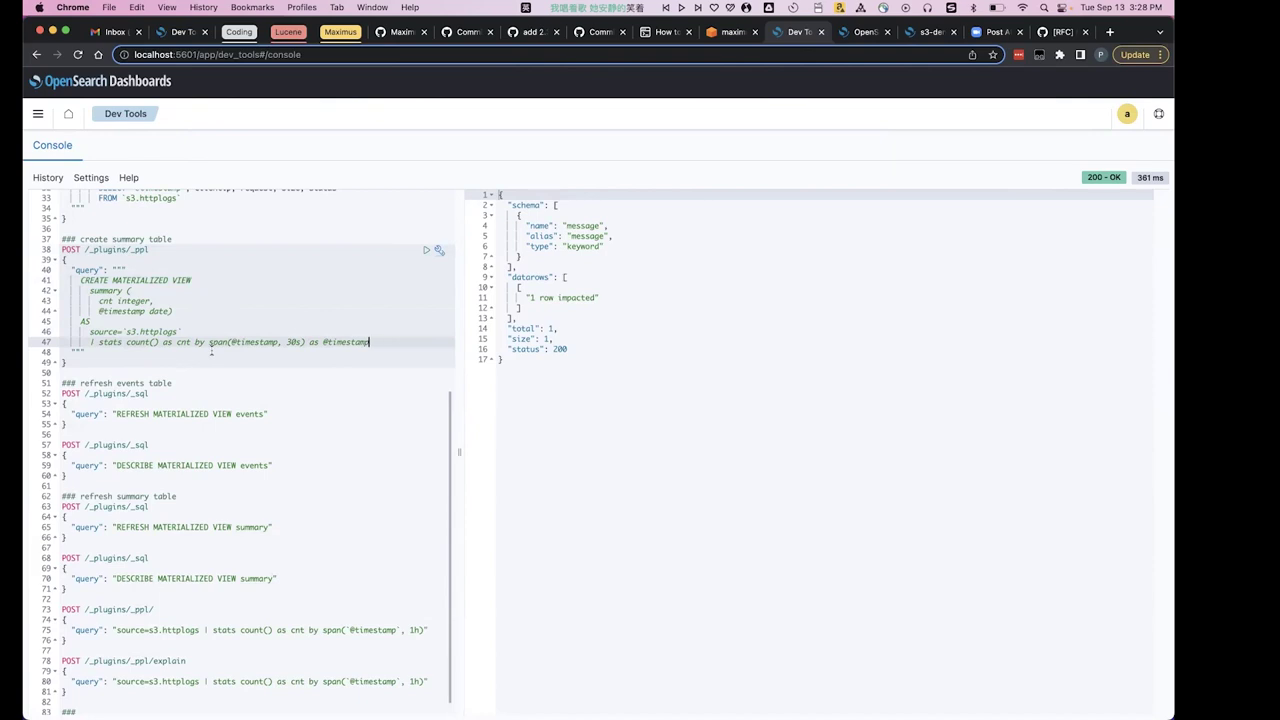
double_click(107, 291)
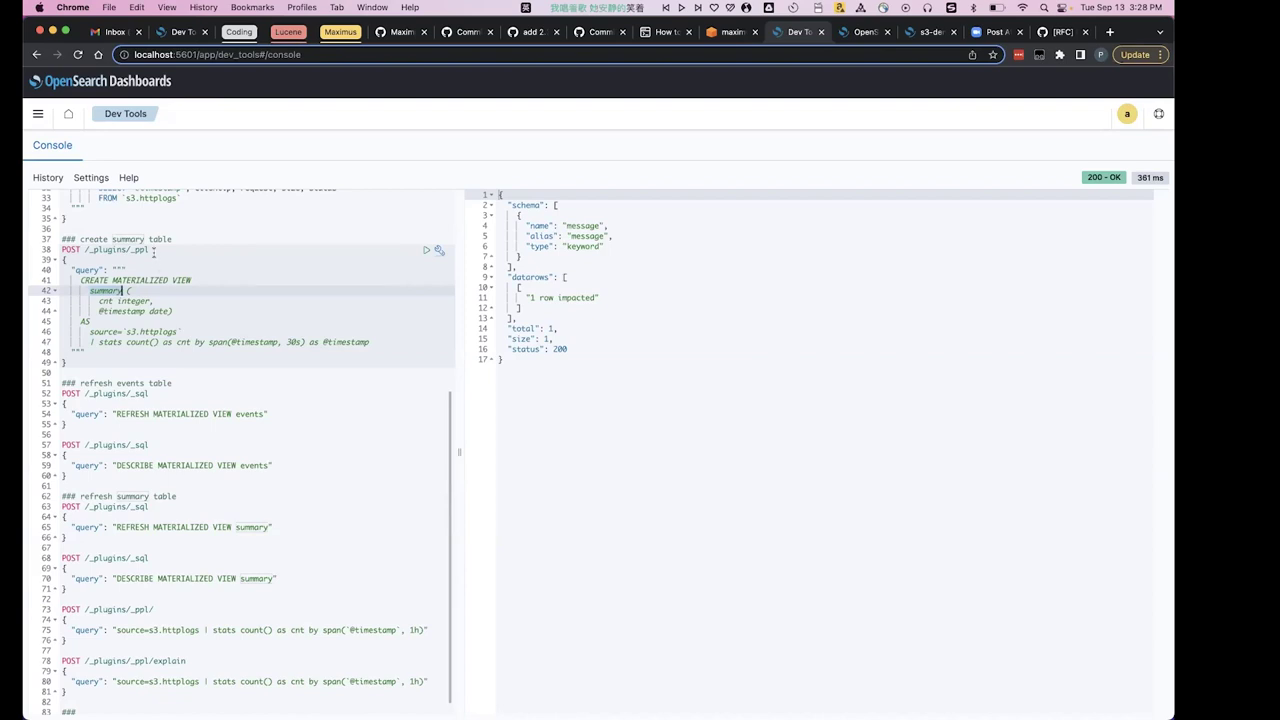
left_click(290, 250)
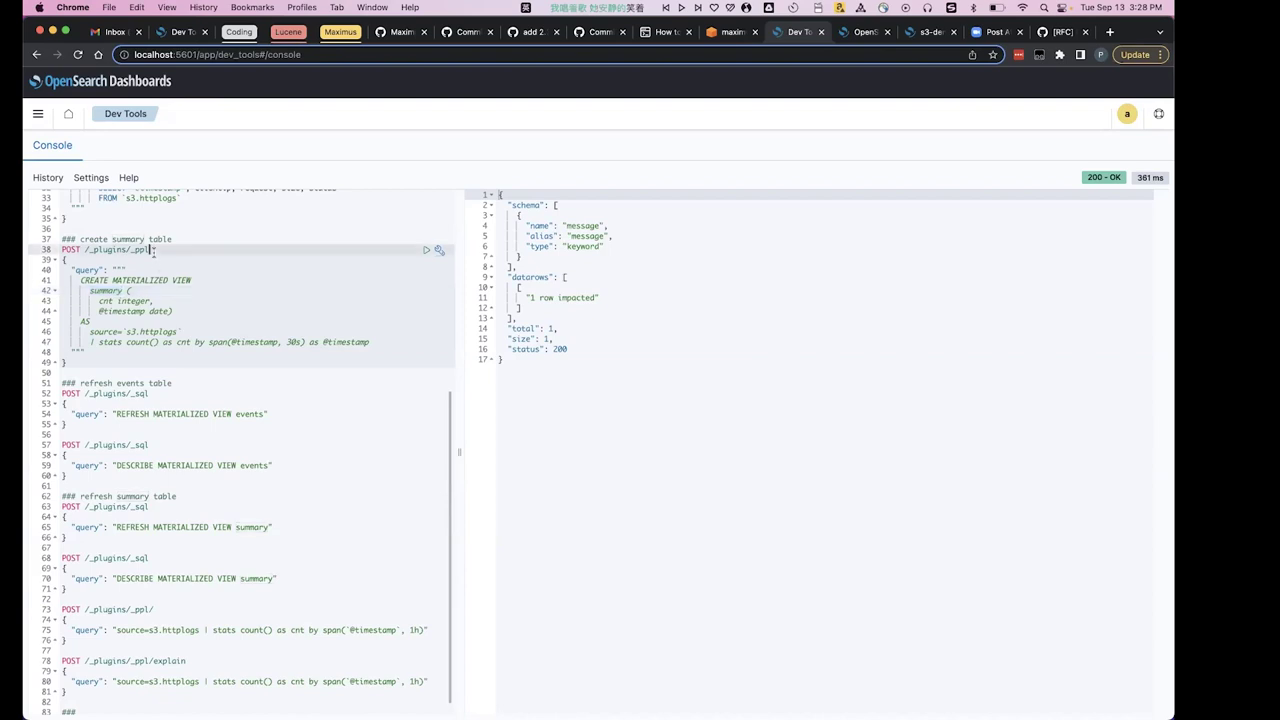
- Run the summary materialized view request and make the describe events request active
left_click(426, 249)
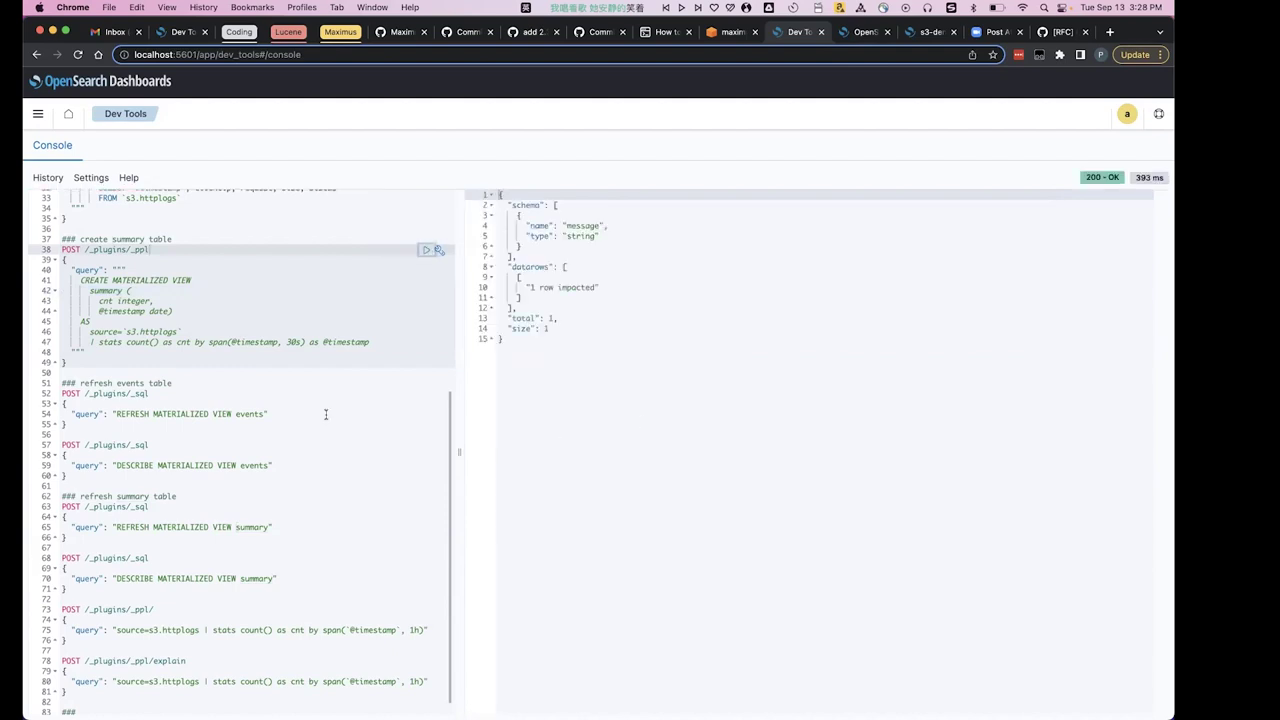
scroll(325, 413, "down", 1)
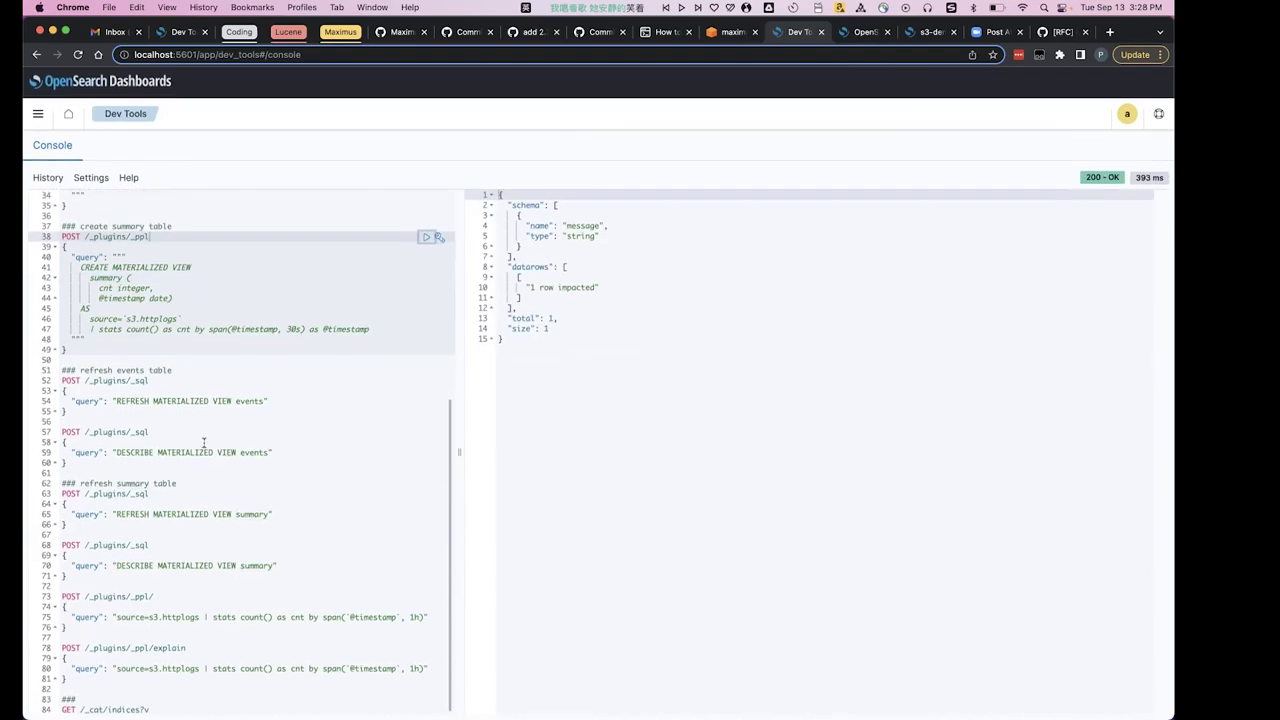
left_click(158, 432)
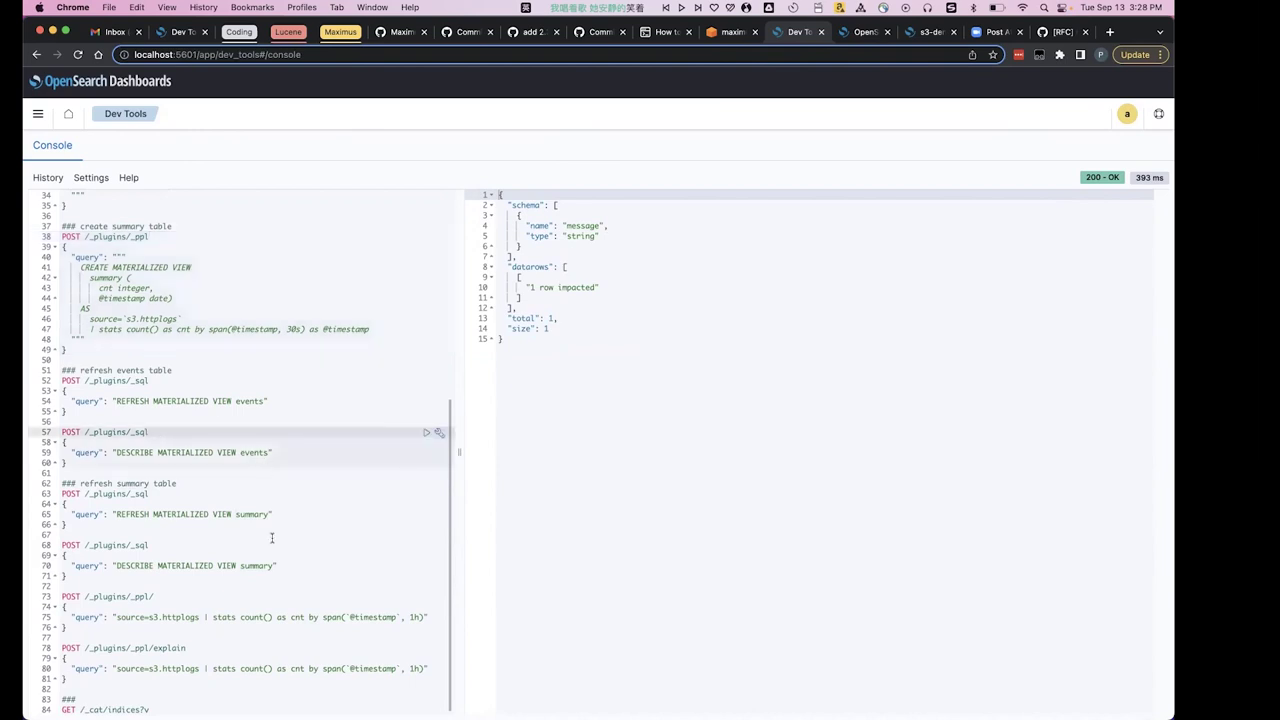
- Describe the events and summary materialized views, confirming both still report empty
left_click(424, 433)
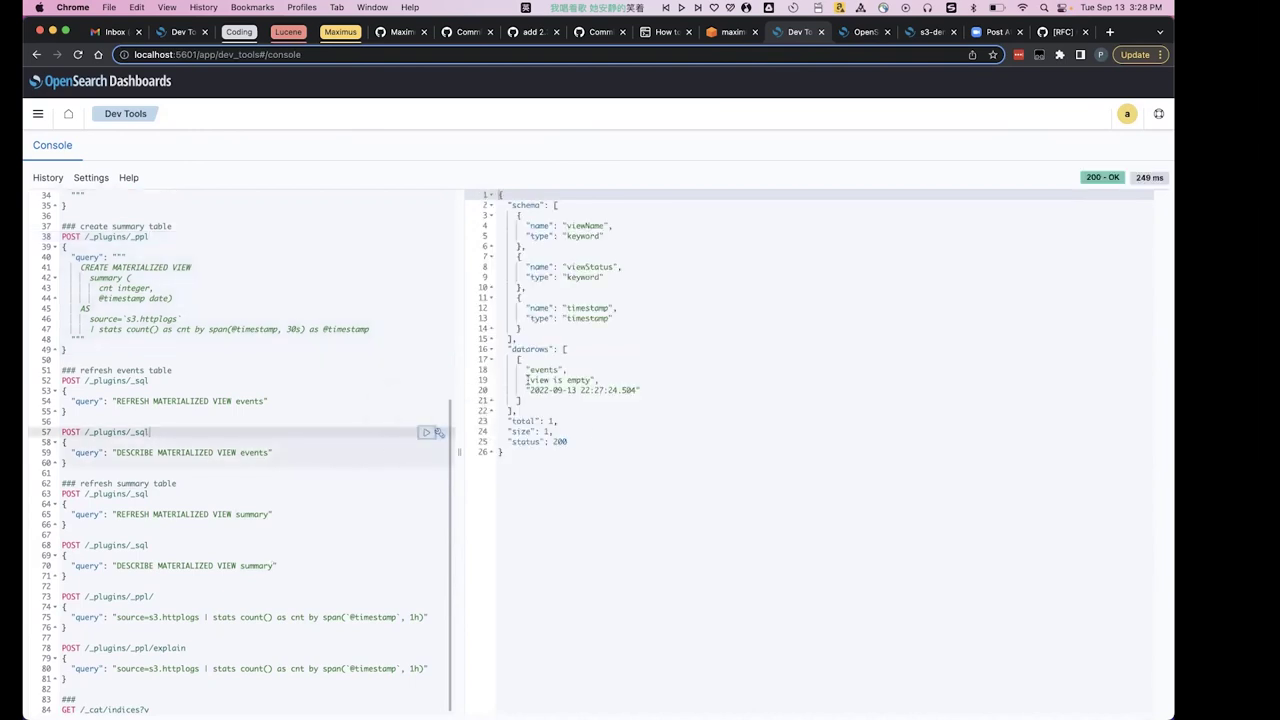
left_click_drag(527, 380, 596, 380)
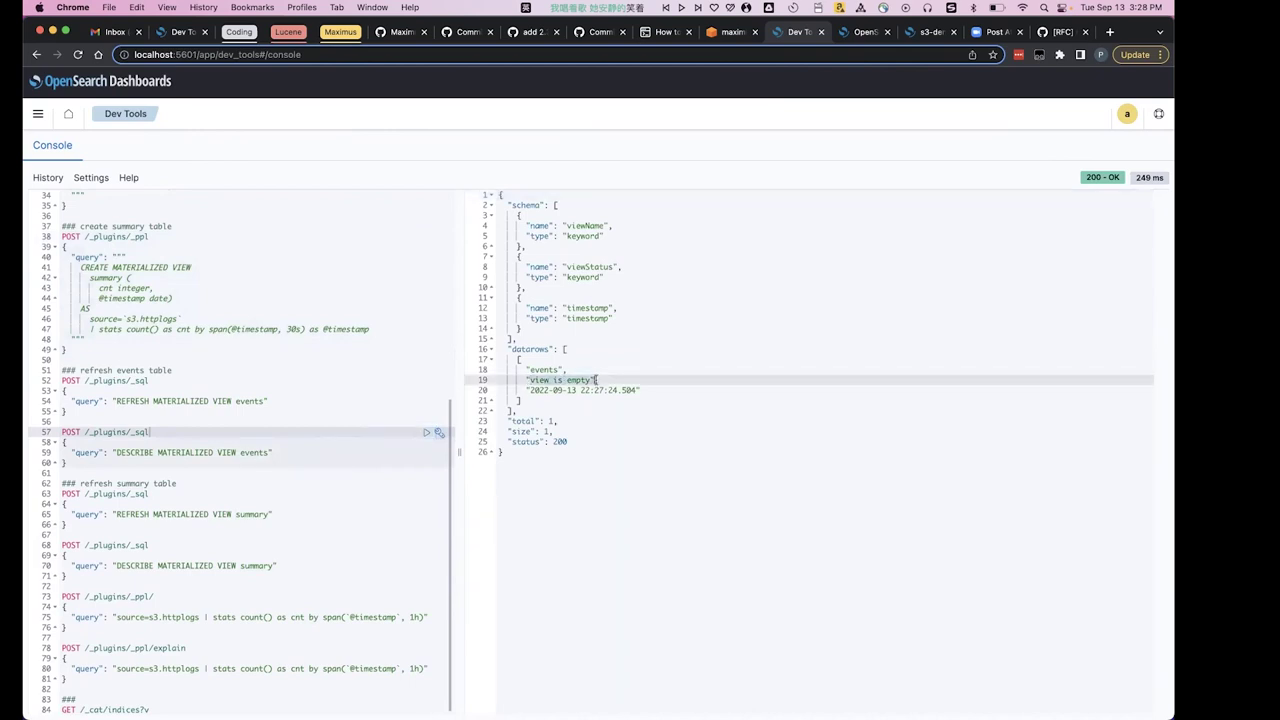
left_click(250, 544)
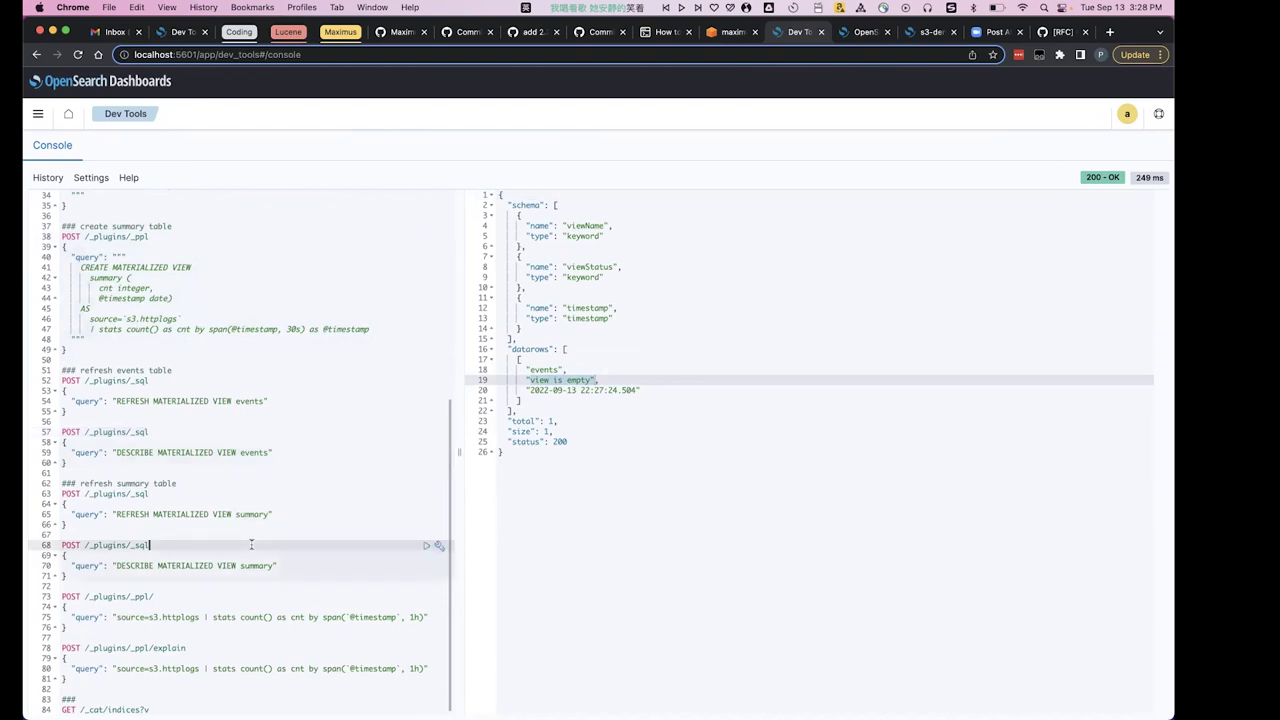
left_click(426, 546)
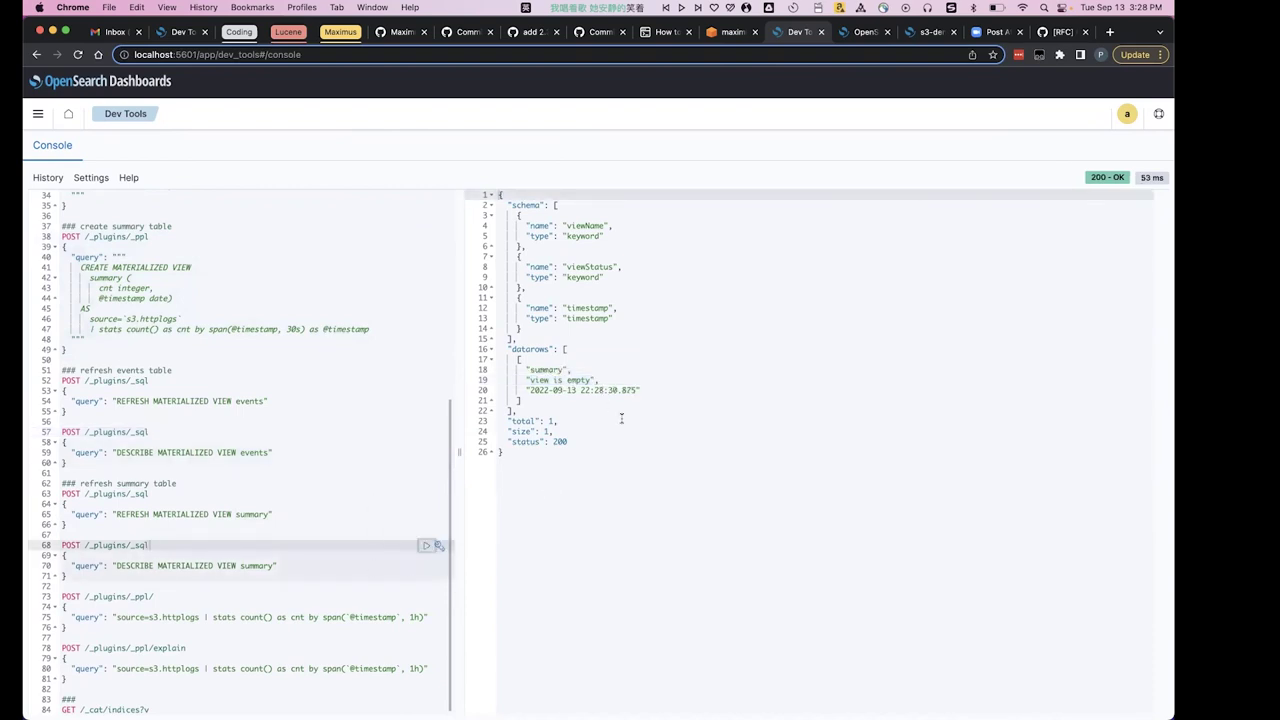
- Run REFRESH MATERIALIZED VIEW events to populate the events view
left_click(187, 432)
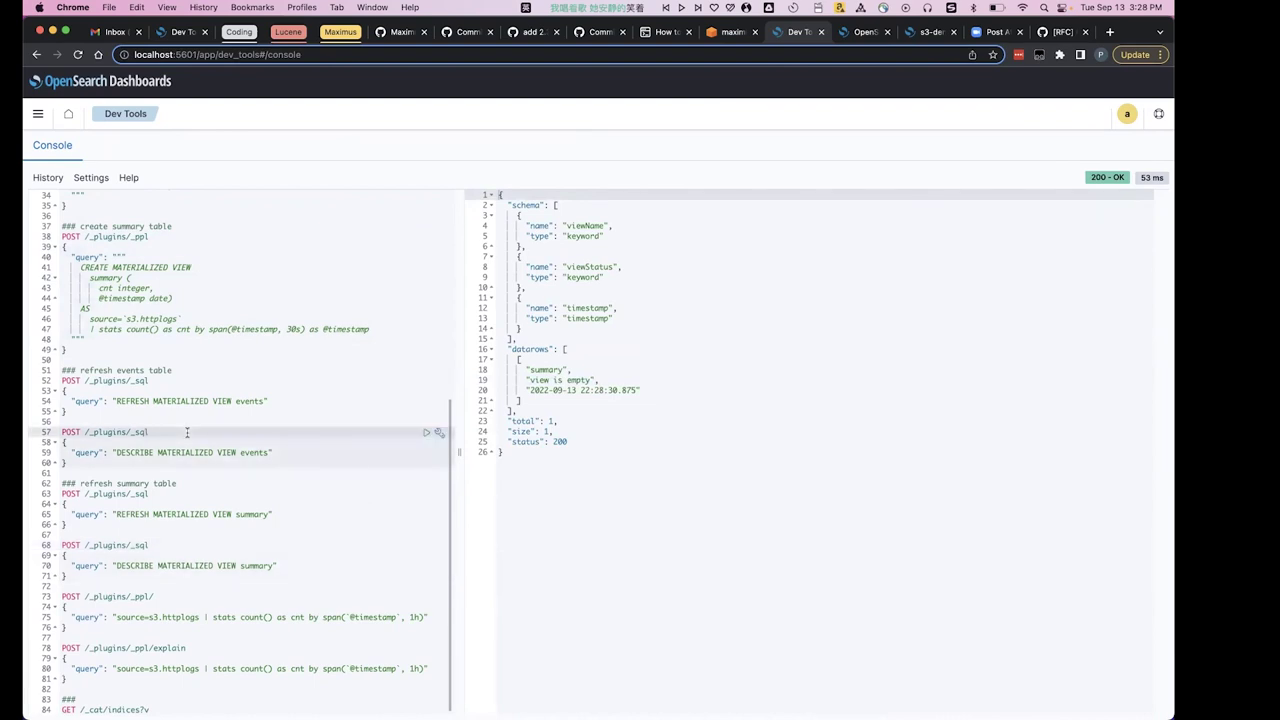
left_click(157, 381)
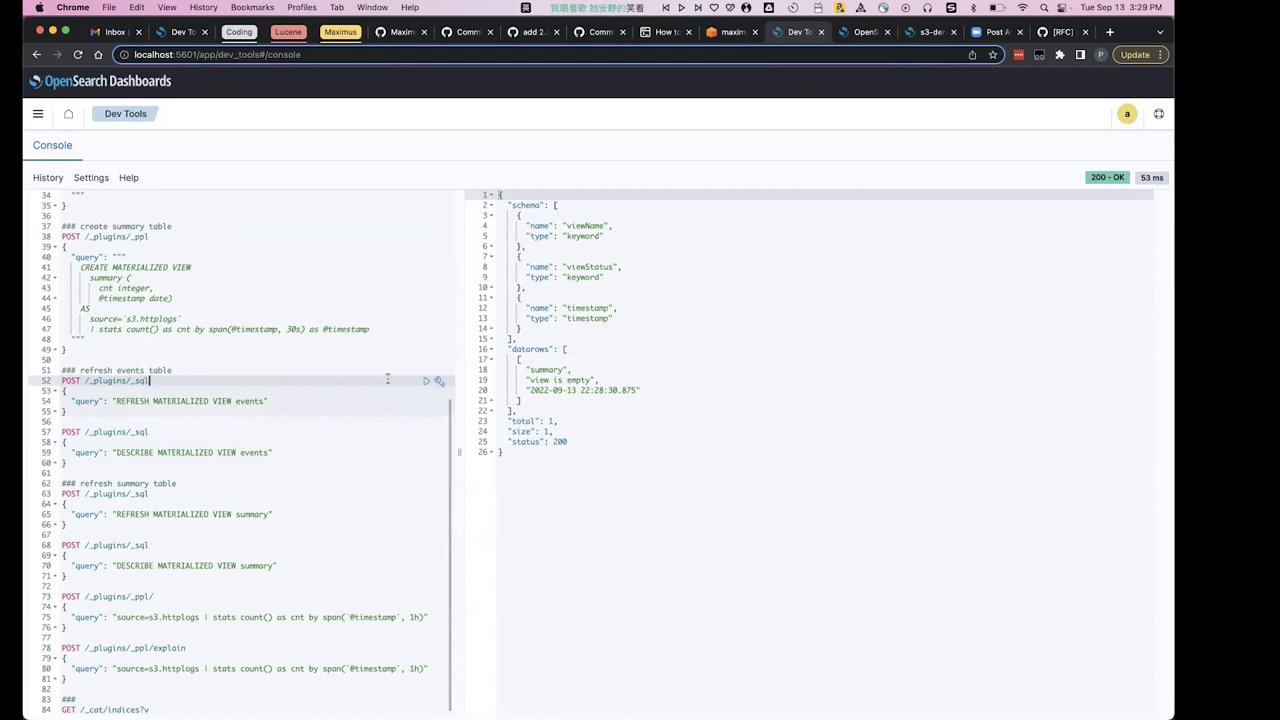
left_click(425, 382)
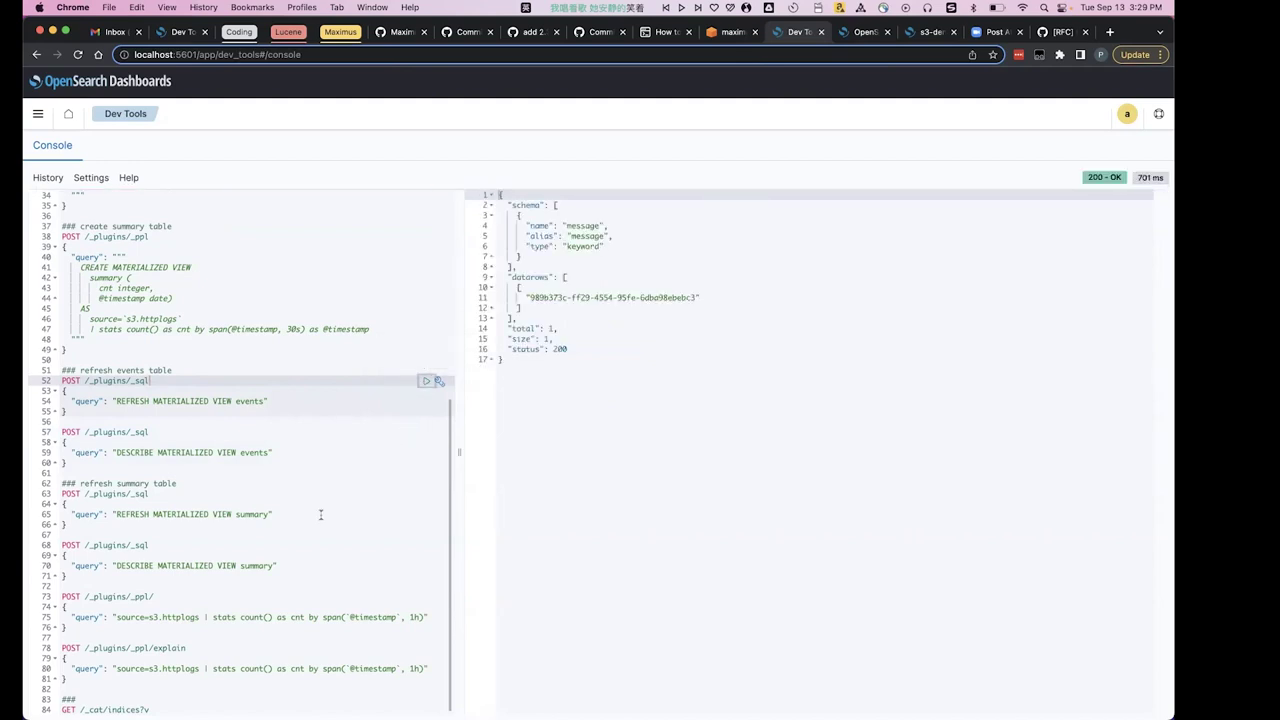
- Refresh the summary materialized view, then re-describe the events view
left_click(160, 494)
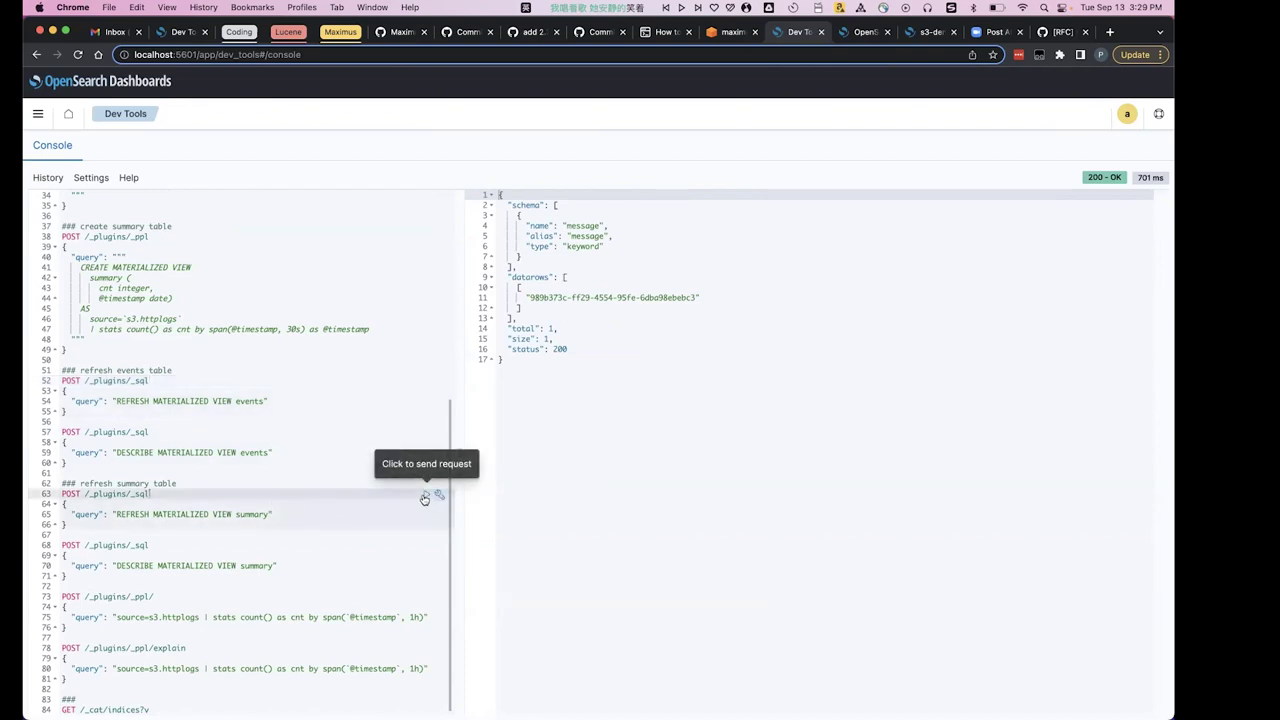
left_click(424, 497)
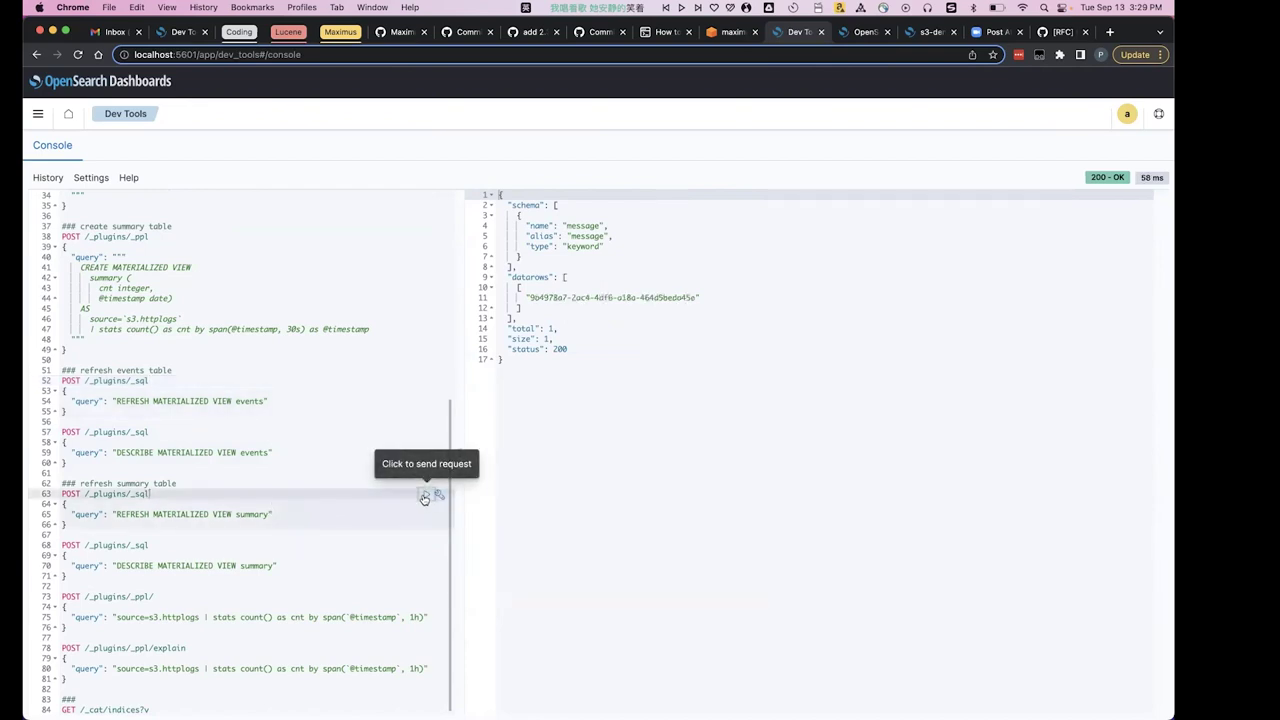
left_click(165, 434)
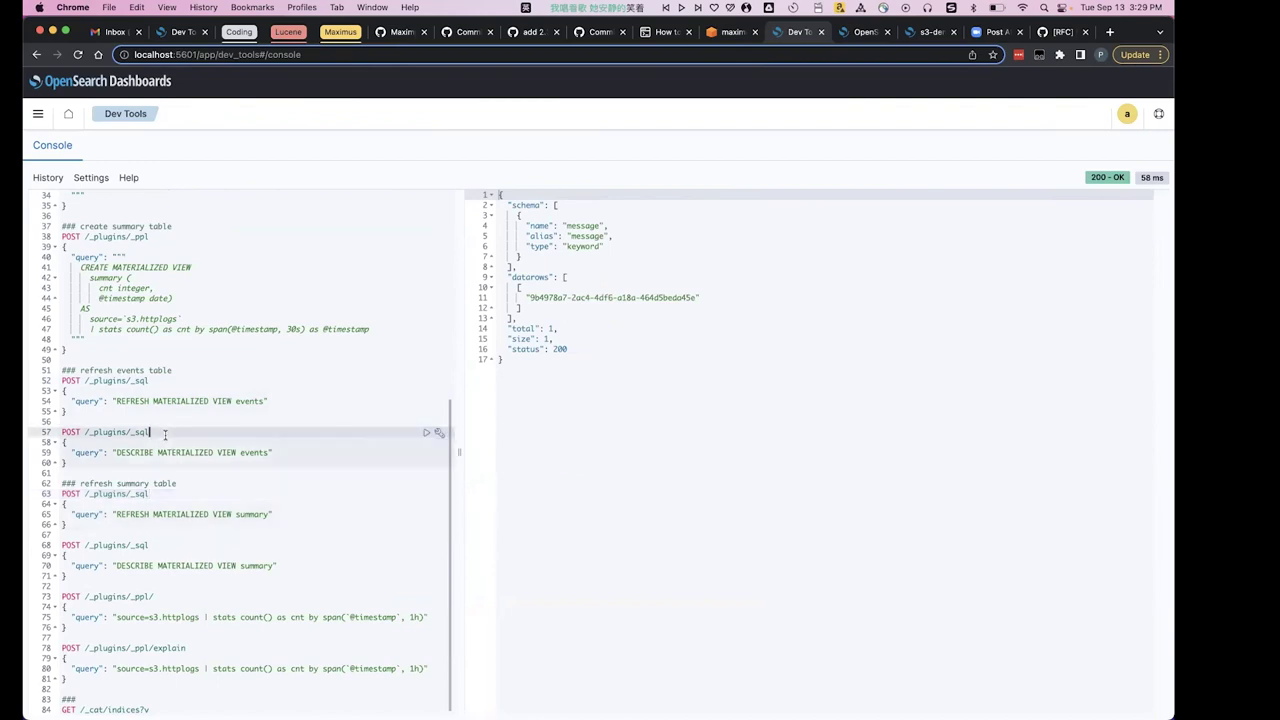
left_click(424, 432)
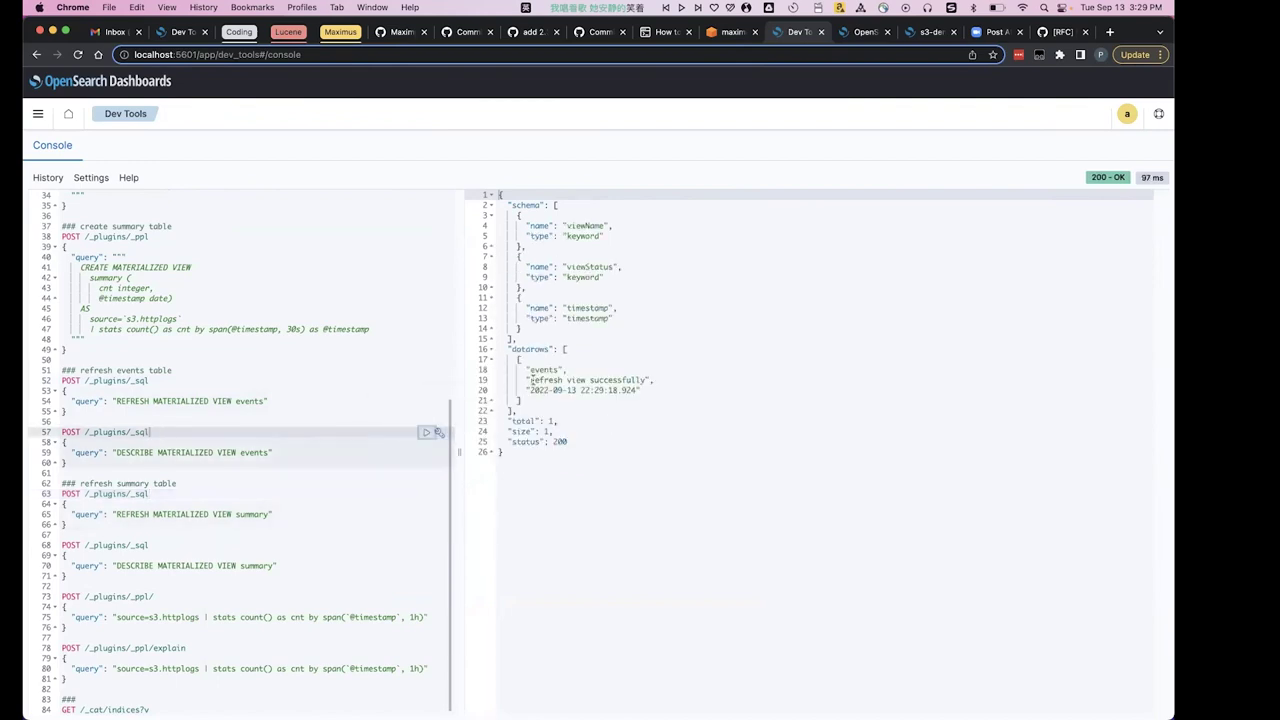
- Describe the summary view and confirm it reports 'refresh view successfully'
left_click(174, 547)
left_click(426, 544)
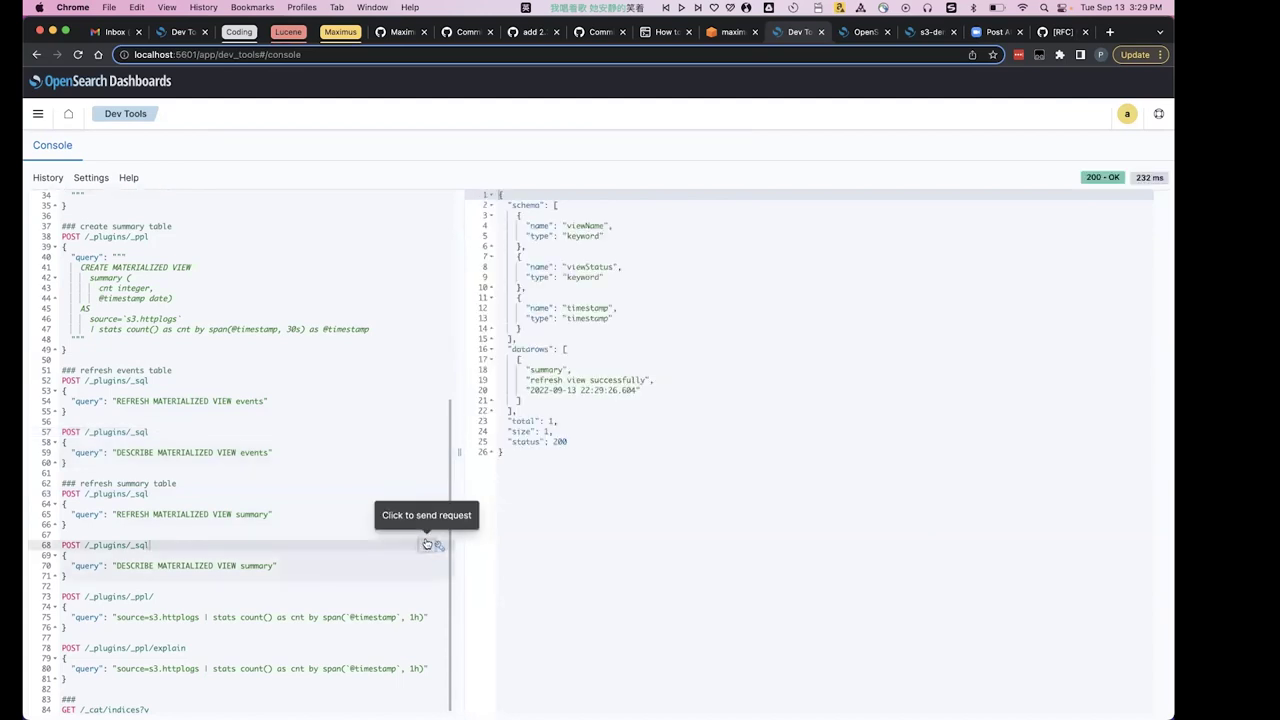
left_click(605, 372)
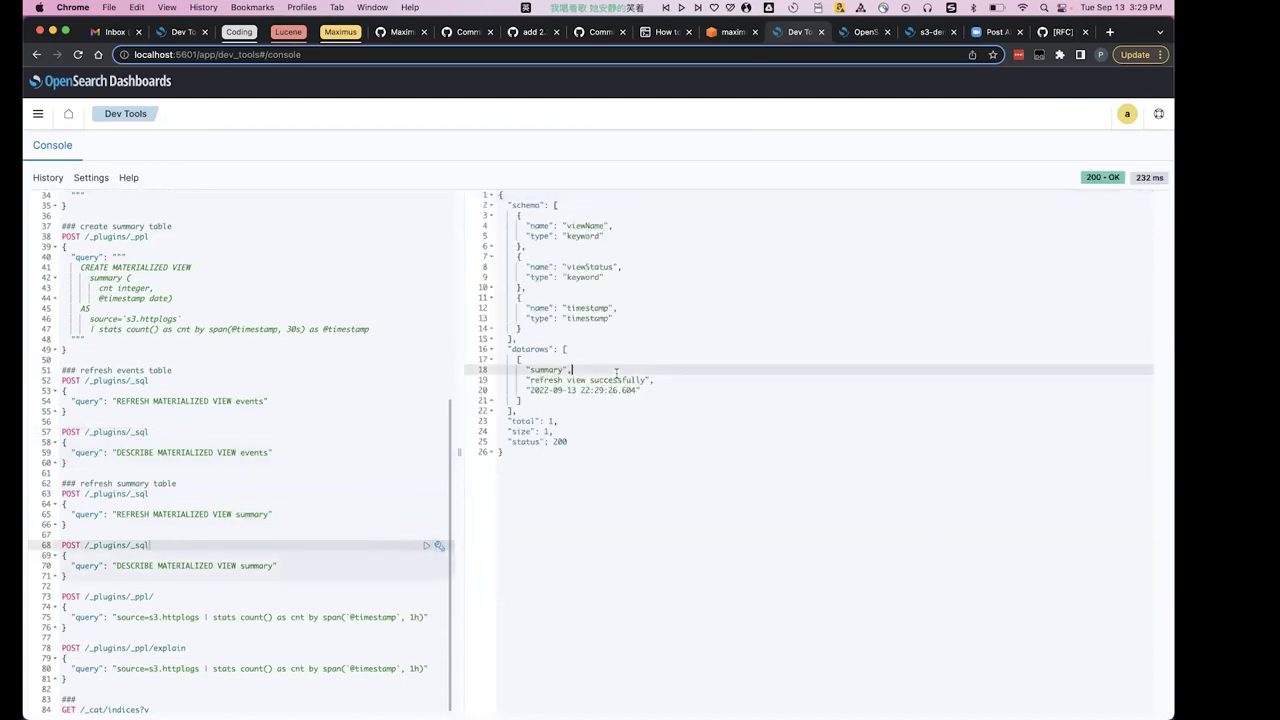
left_click(736, 379)
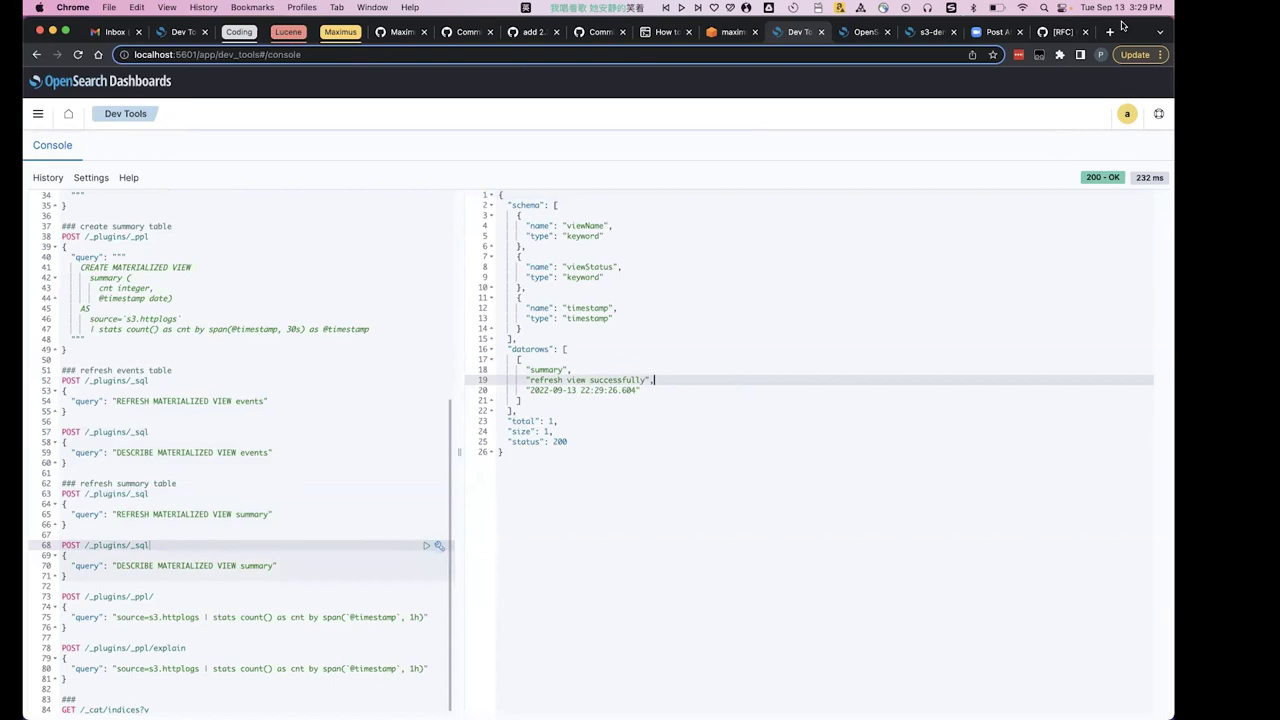
left_click_drag(1128, 18, 1127, 49)
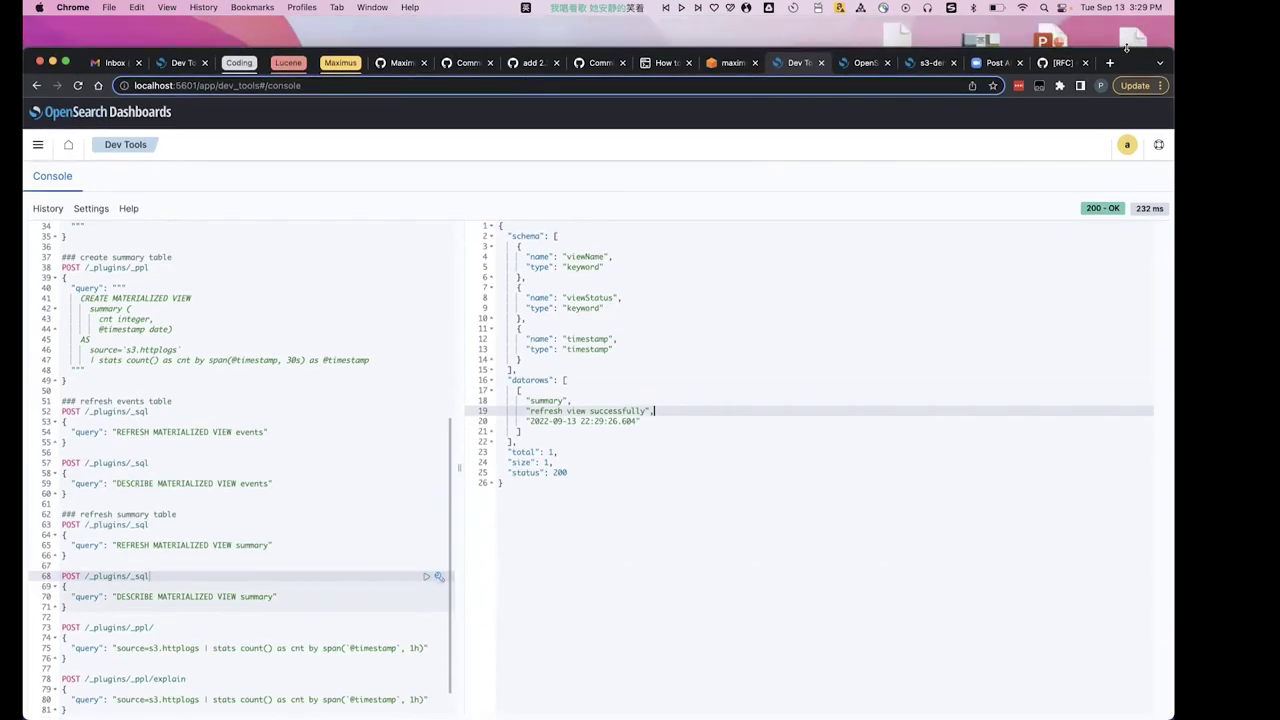
- Reload the s3-demo operational panel and scroll through the eventView and summaryView bar charts
left_click(866, 63)
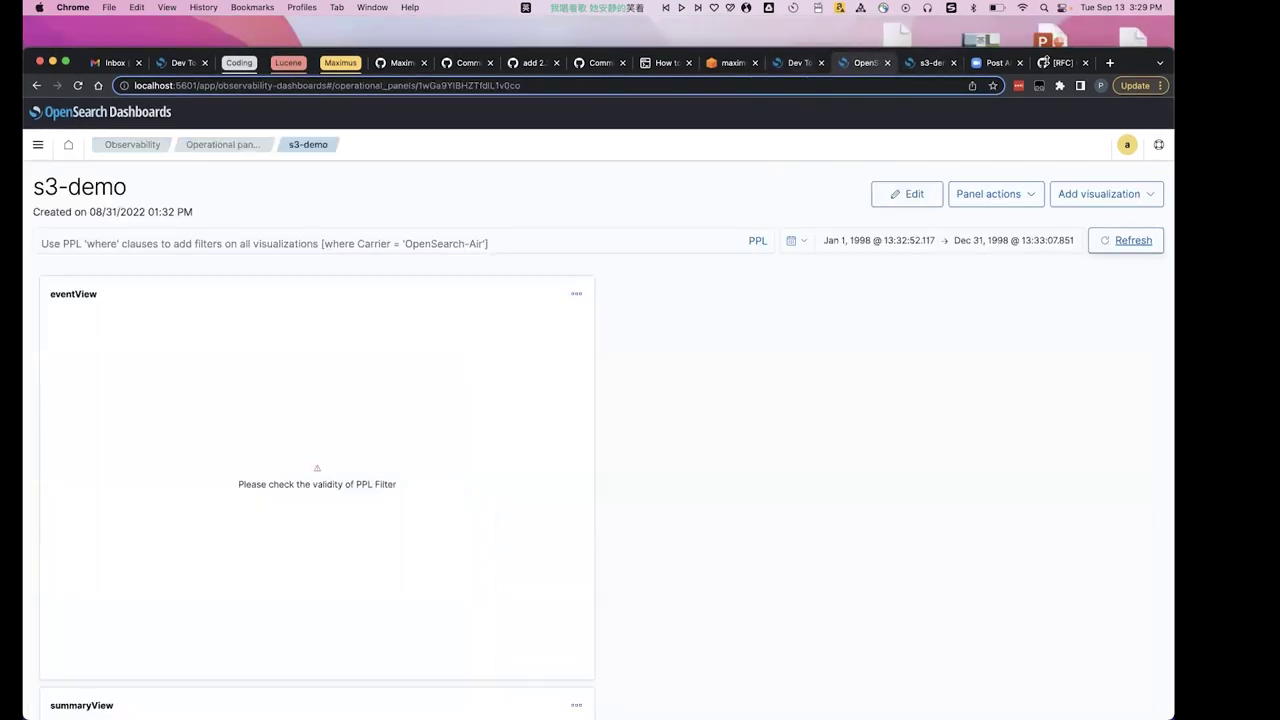
left_click_drag(1132, 46, 1132, 15)
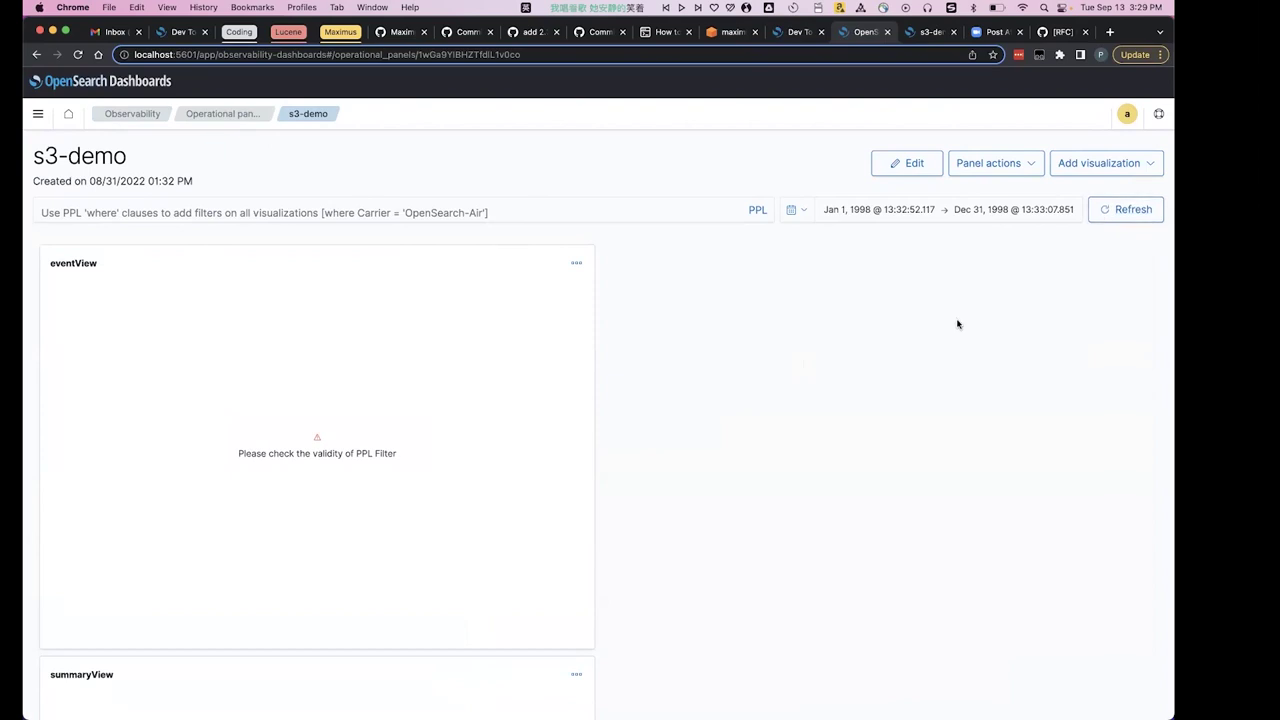
left_click(1134, 209)
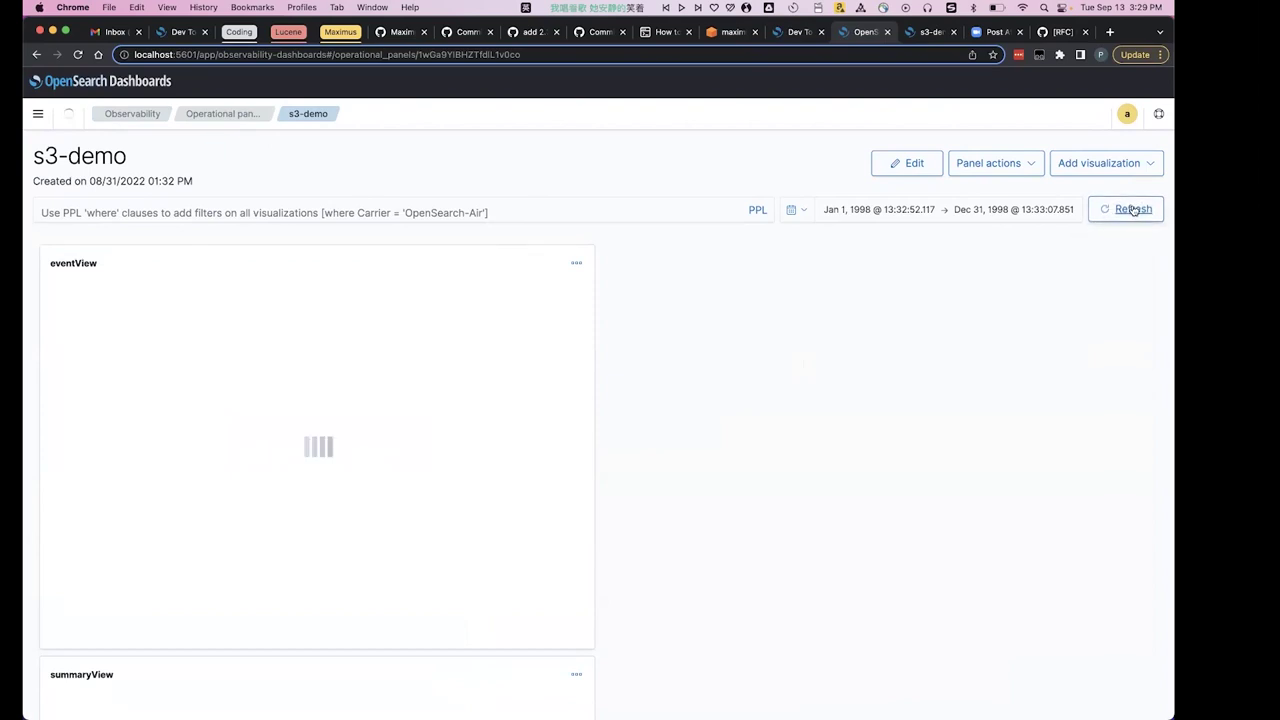
scroll(813, 386, "down", 4)
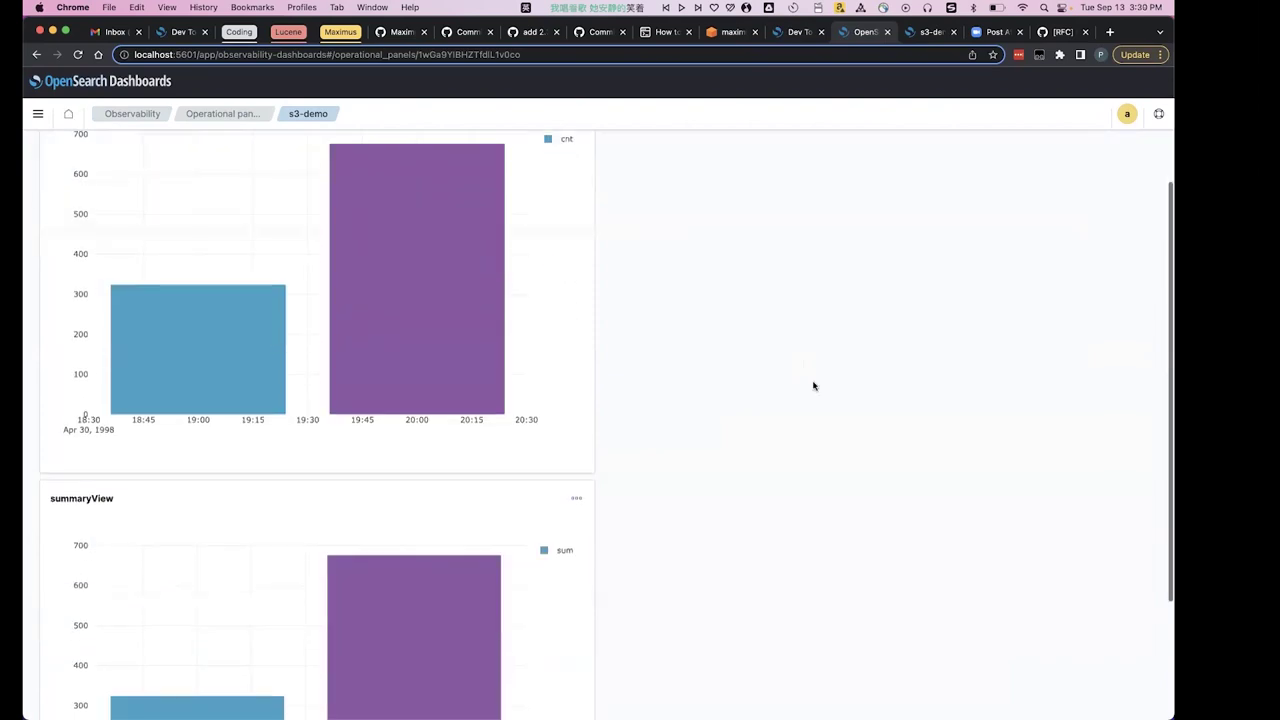
scroll(812, 381, "up", 2)
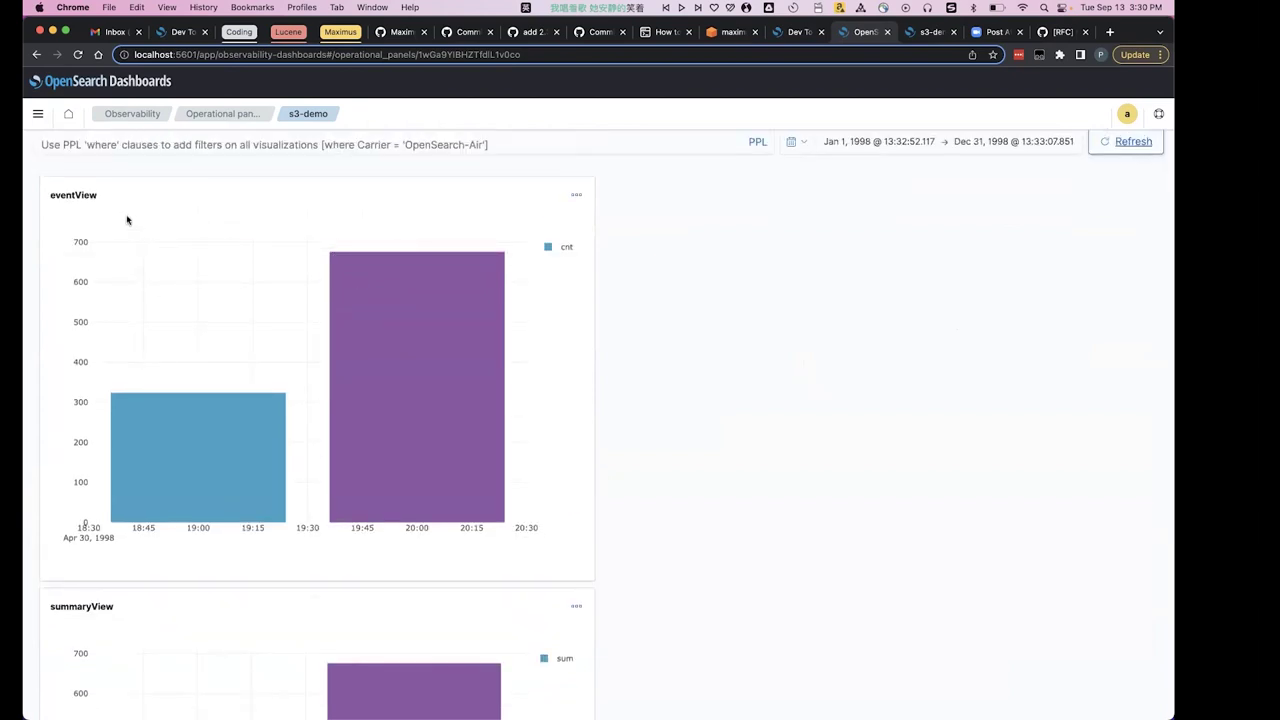
scroll(232, 370, "down", 5)
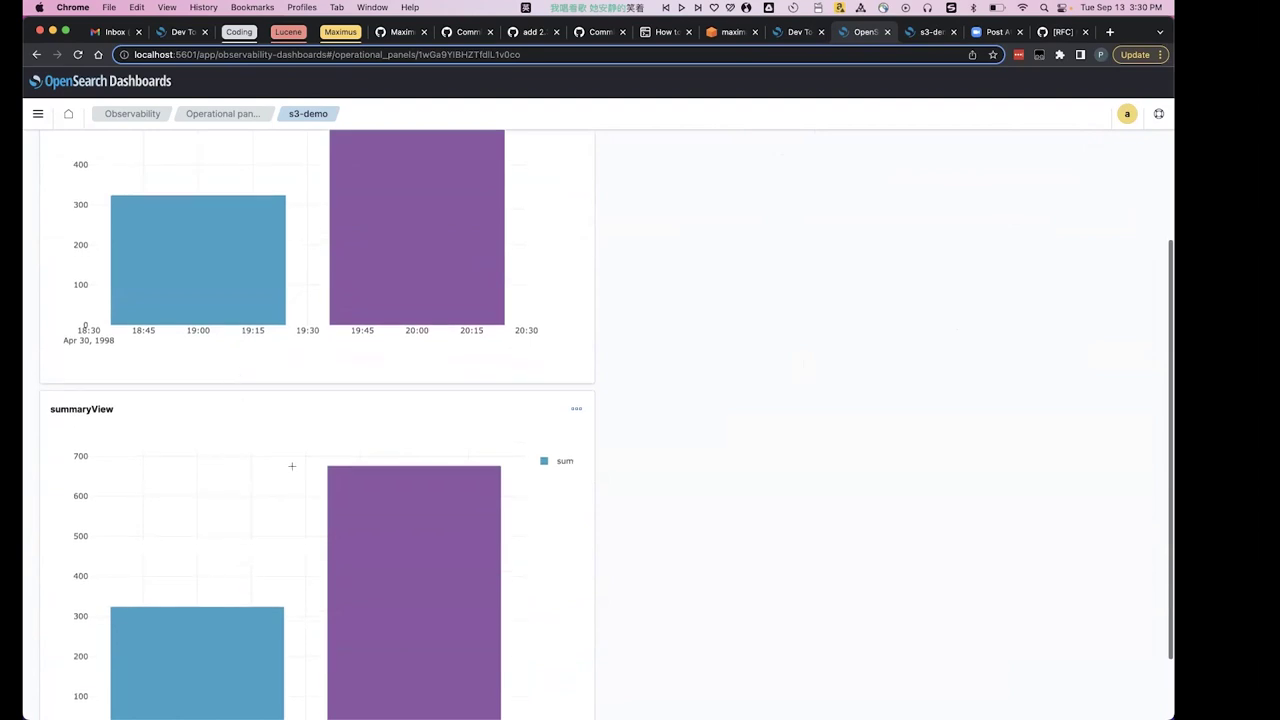
scroll(289, 467, "down", 1)
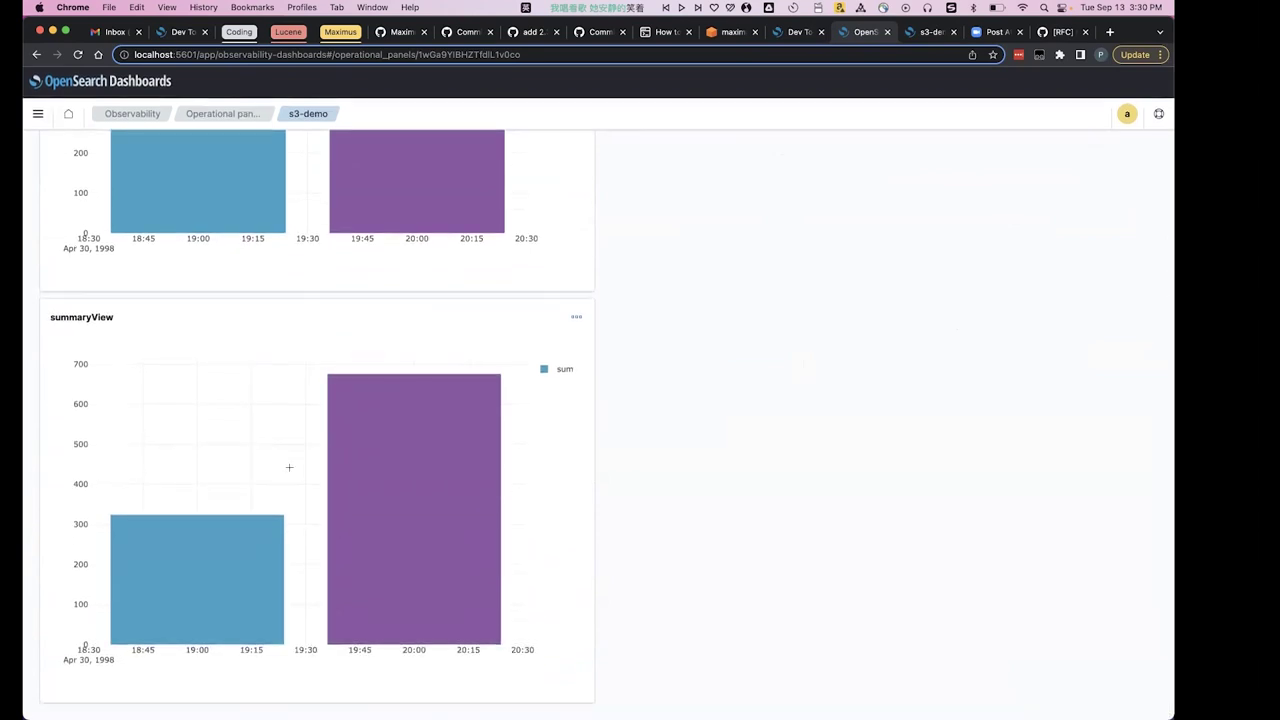
scroll(289, 467, "up", 6)
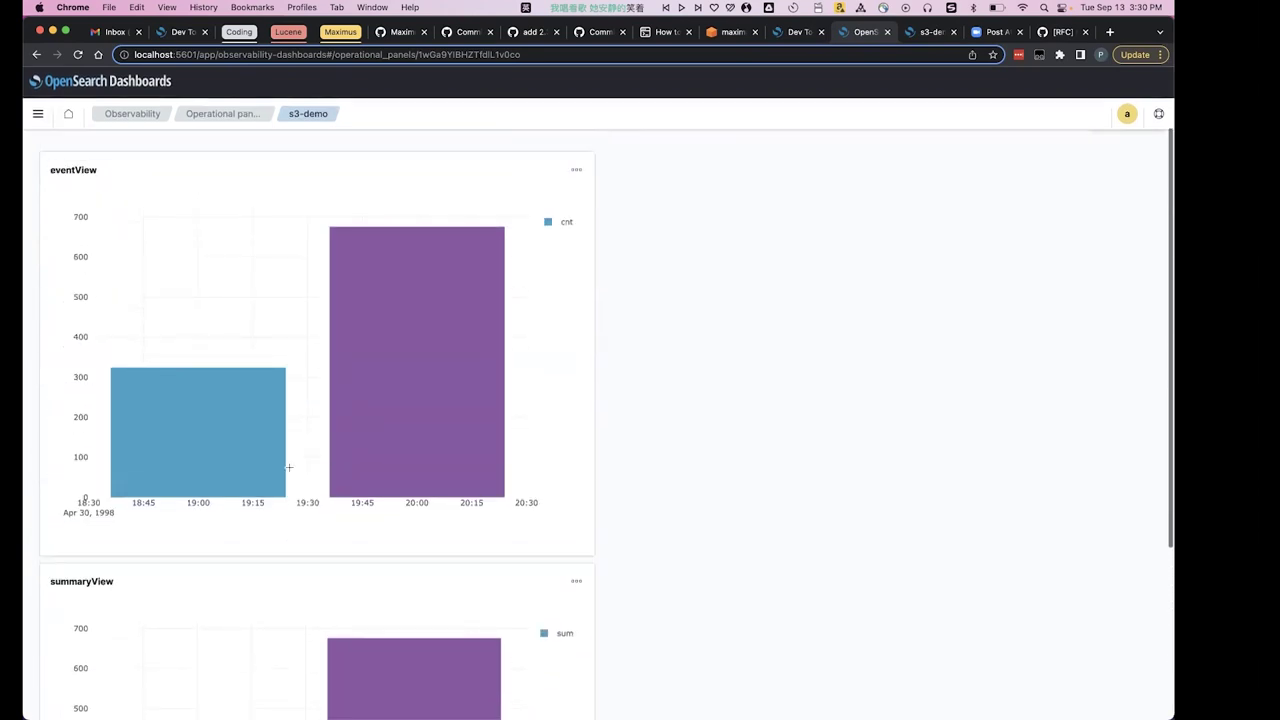
left_click(576, 264)
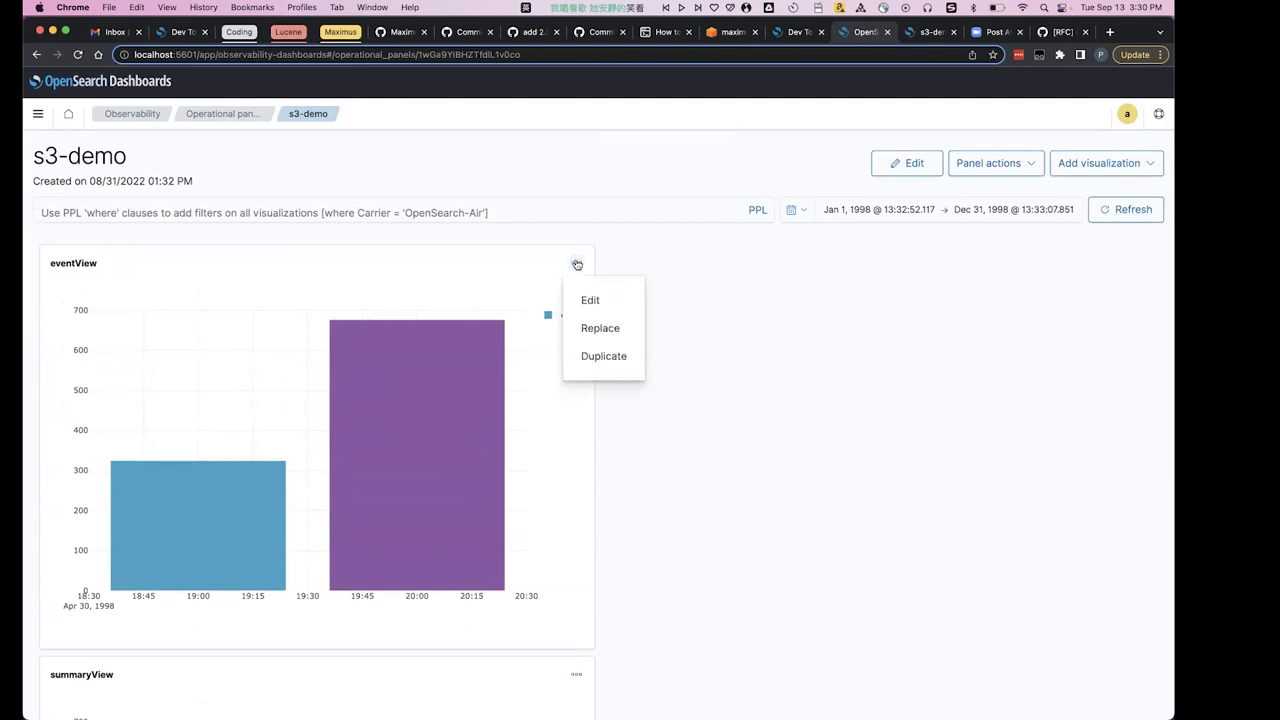
left_click(592, 302)
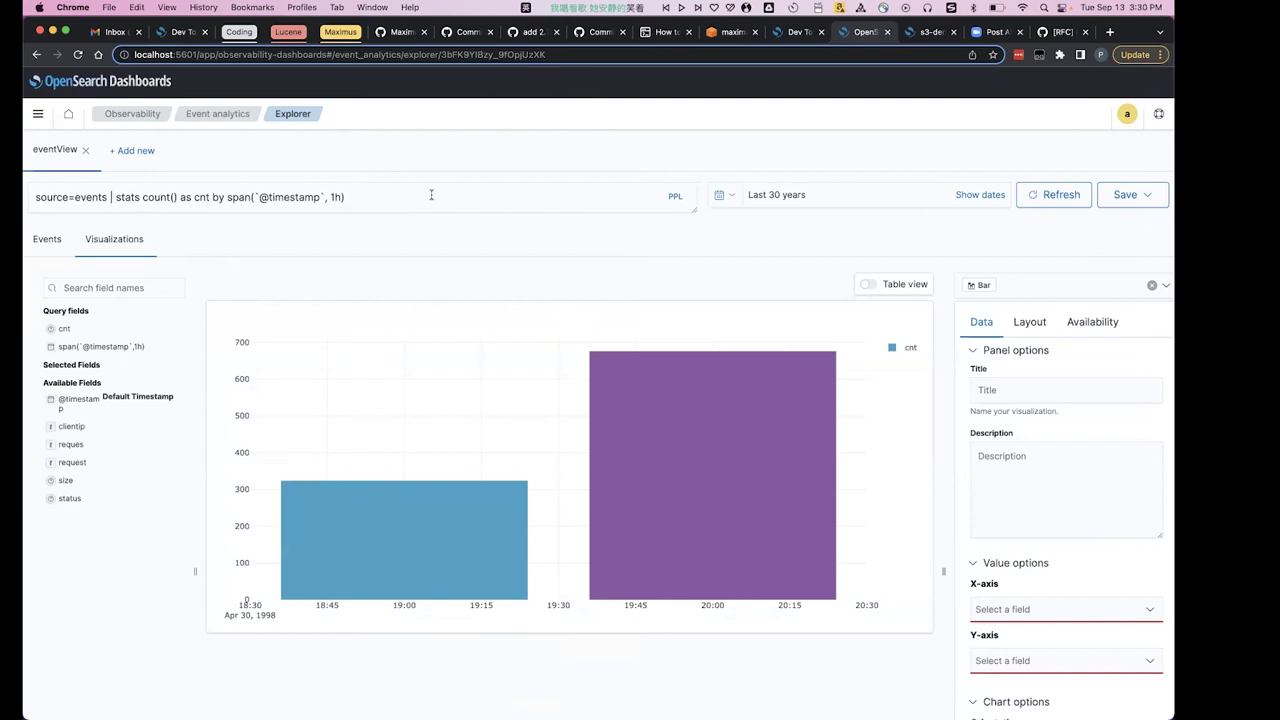
left_click(37, 57)
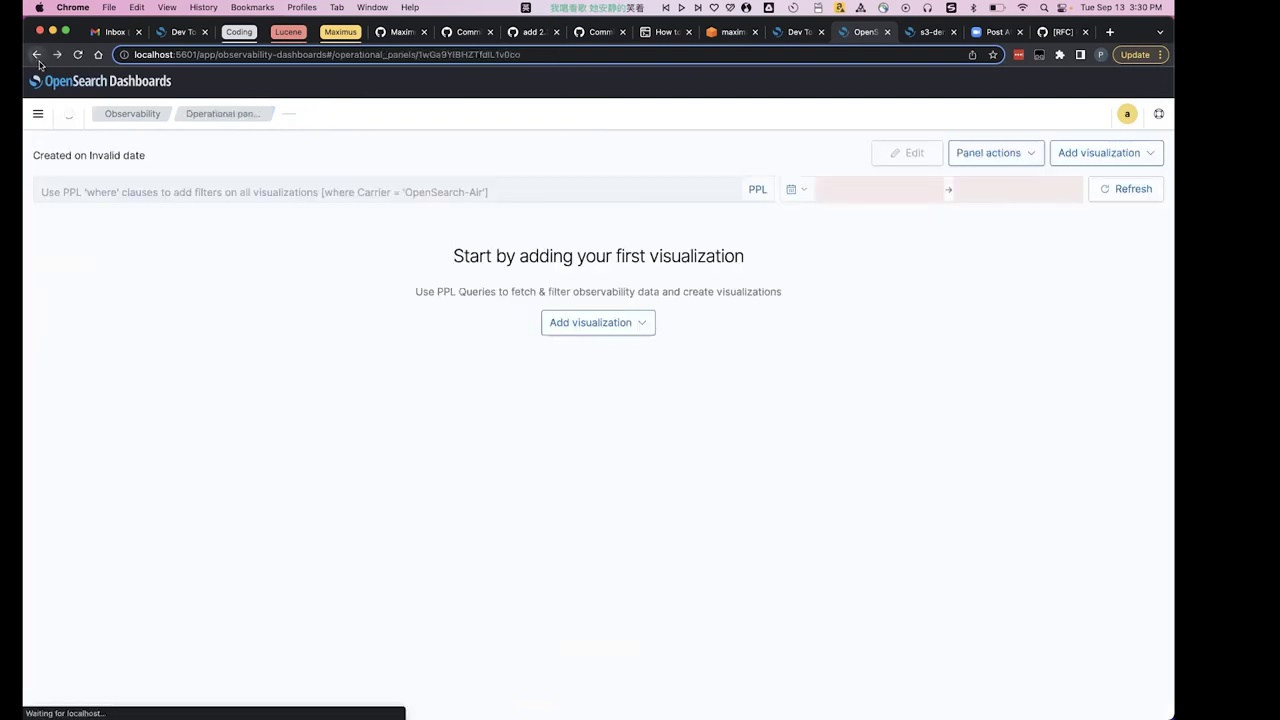
scroll(563, 494, "down", 3)
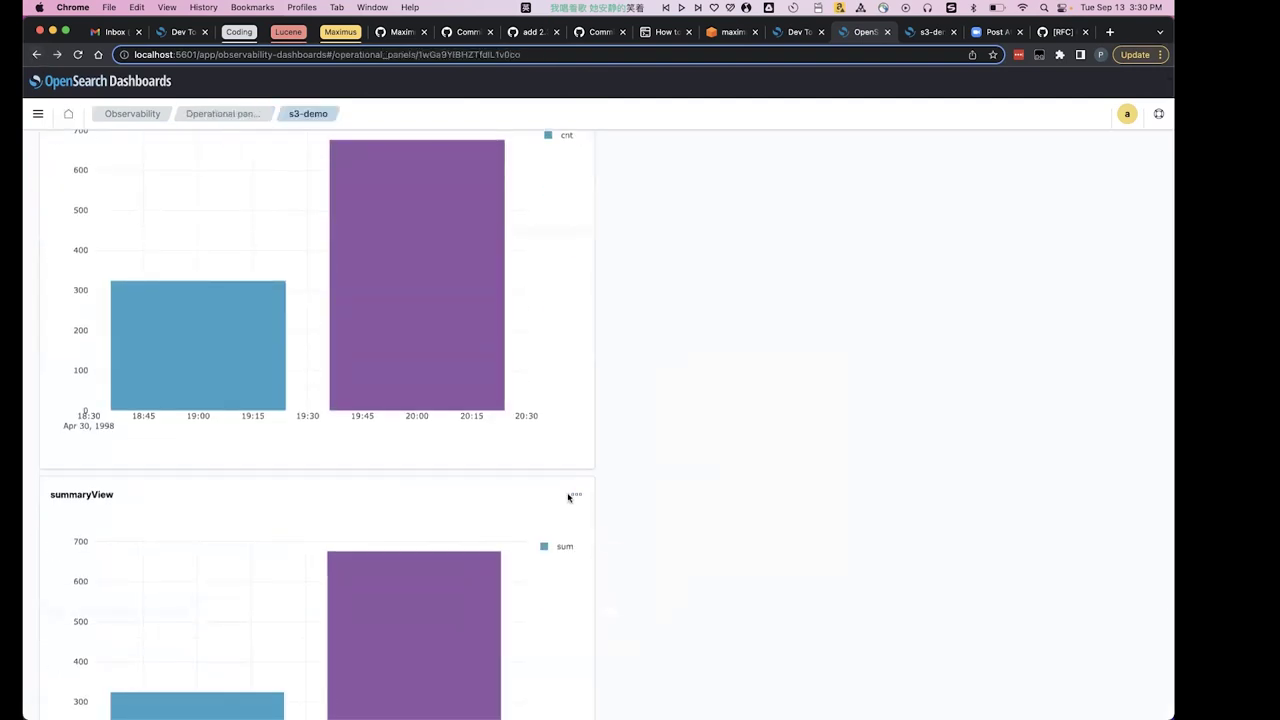
left_click(570, 496)
left_click(594, 532)
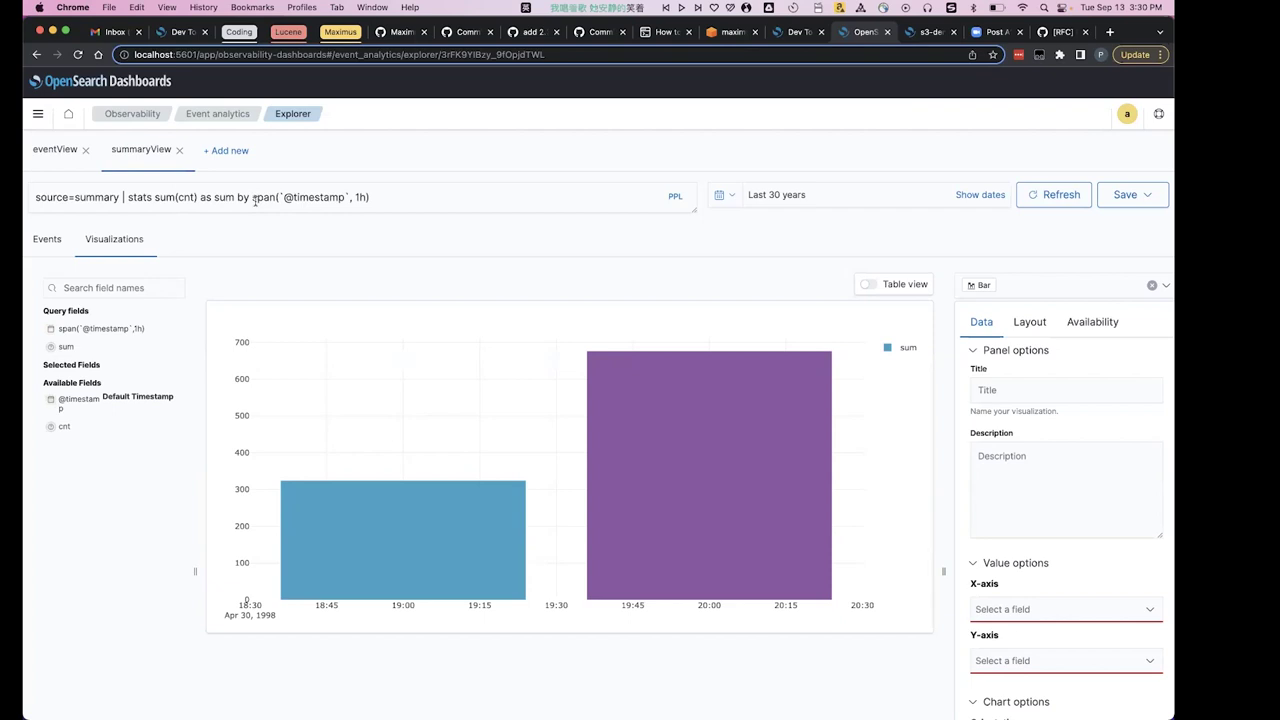
double_click(177, 196)
left_click(306, 253)
left_click(36, 54)
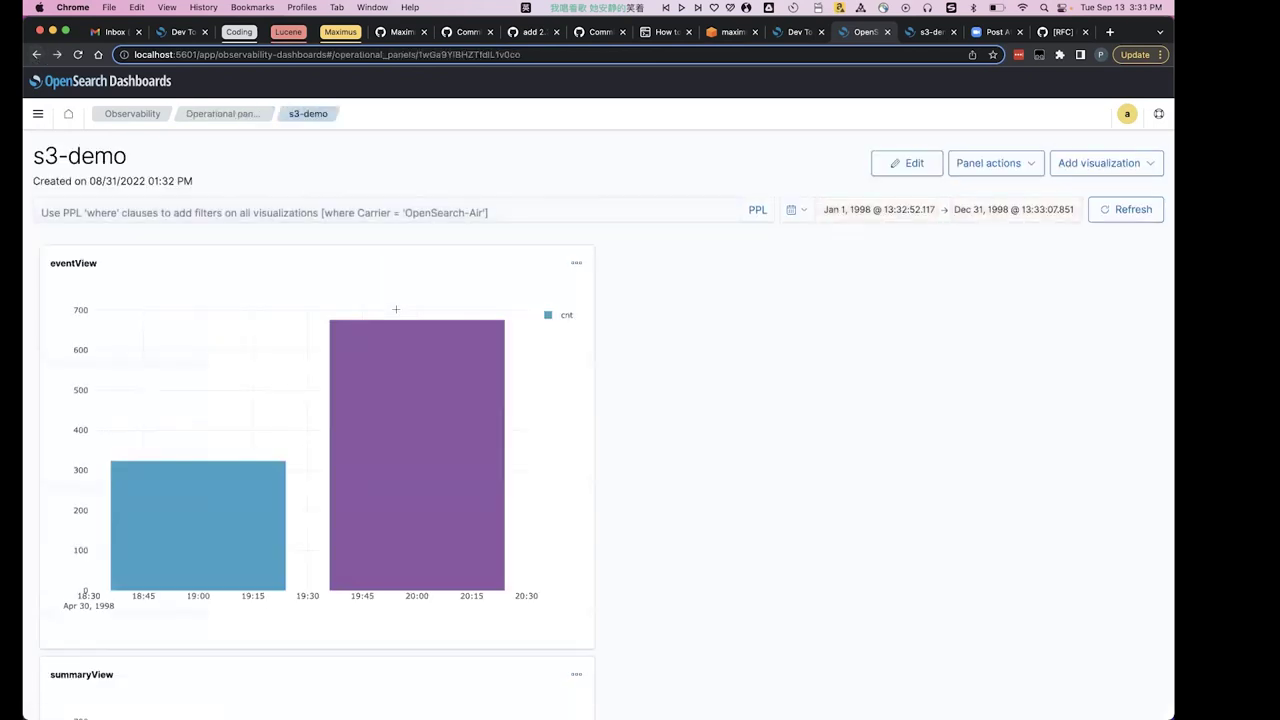
- Open Dev Tools in a new browser tab from the navigation menu
scroll(396, 310, "down", 3)
scroll(396, 310, "up", 3)
mouse_move(1121, 17)
left_mouse_down()
mouse_move(1122, 57)
mouse_move(1124, 42)
left_mouse_up()
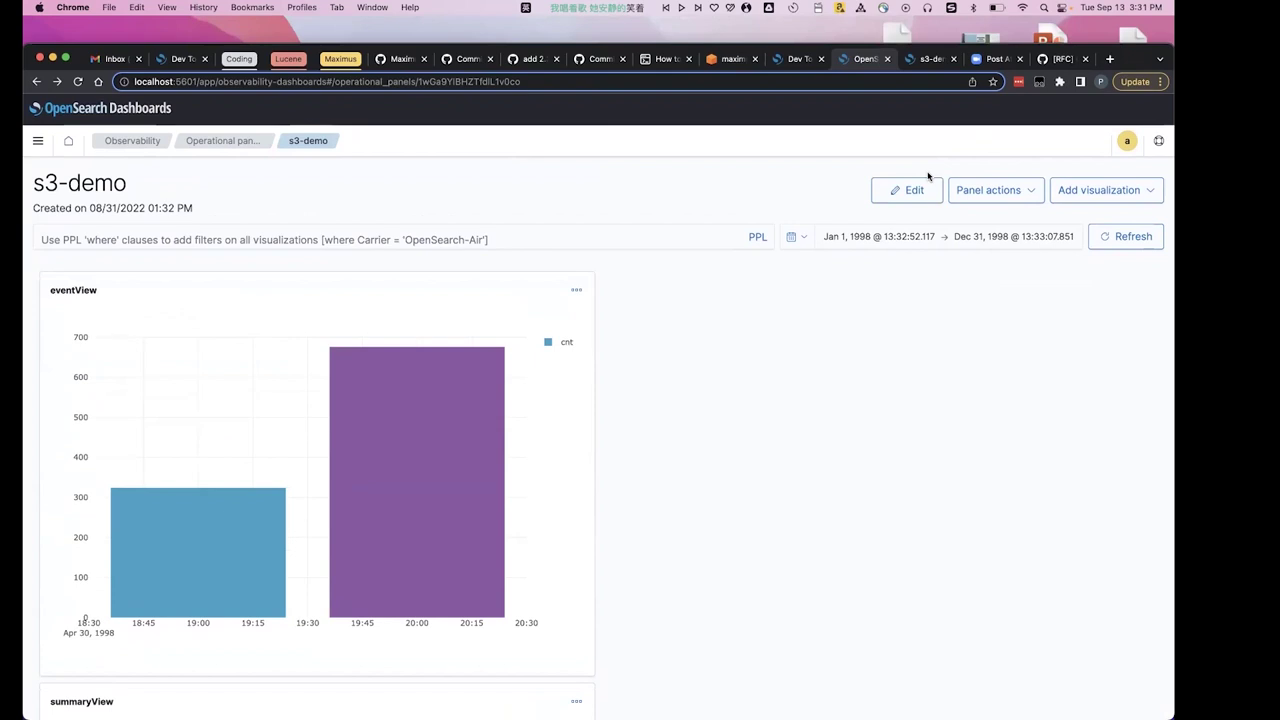
left_click(38, 144)
scroll(74, 400, "down", 2)
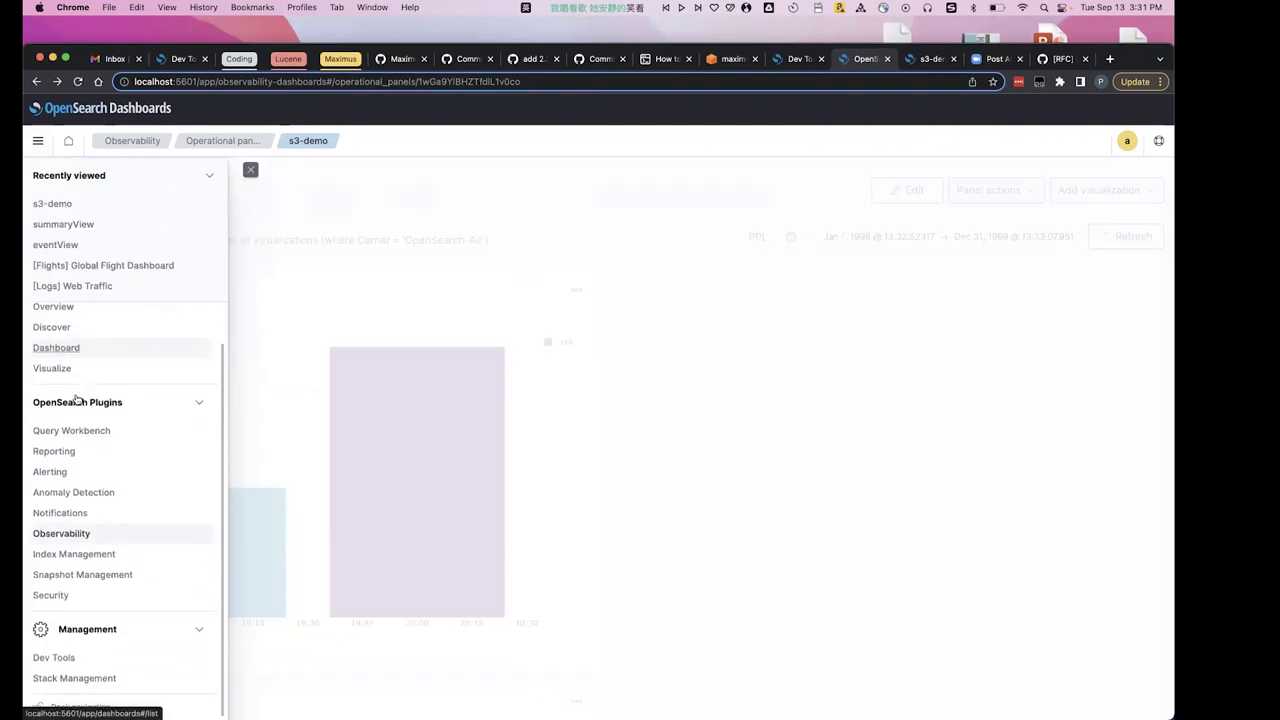
right_click(57, 658)
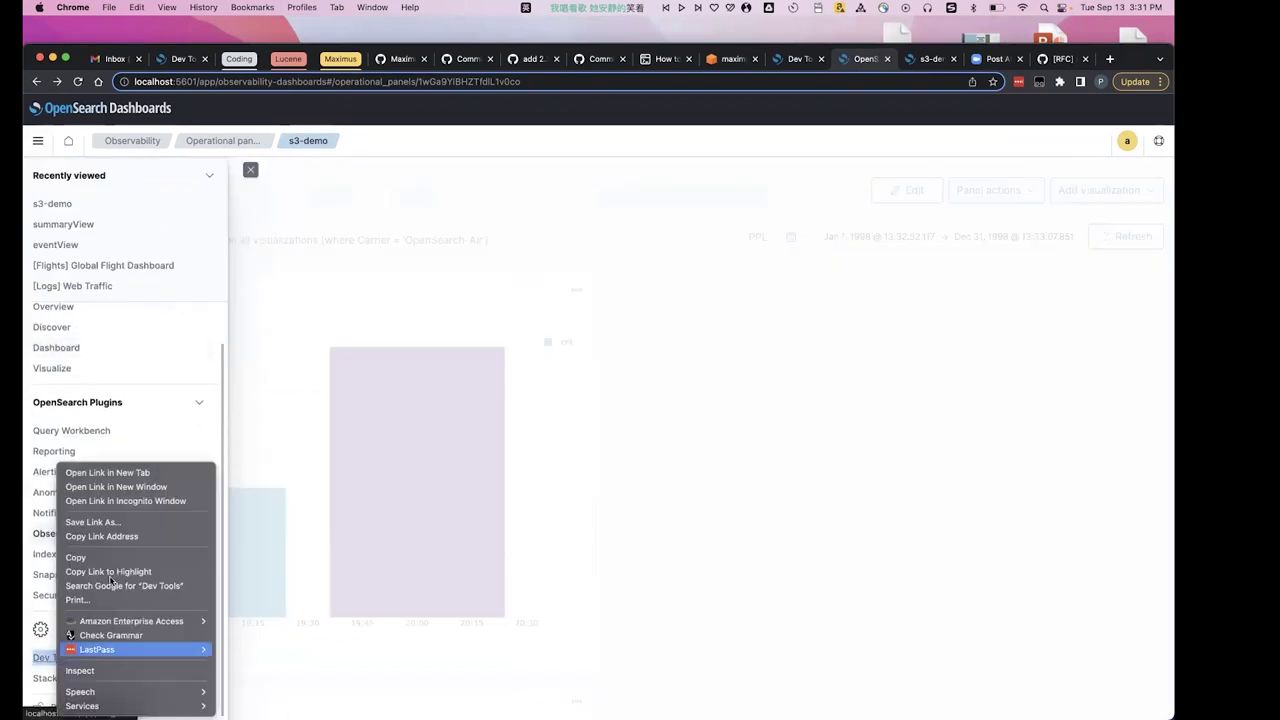
left_click(110, 472)
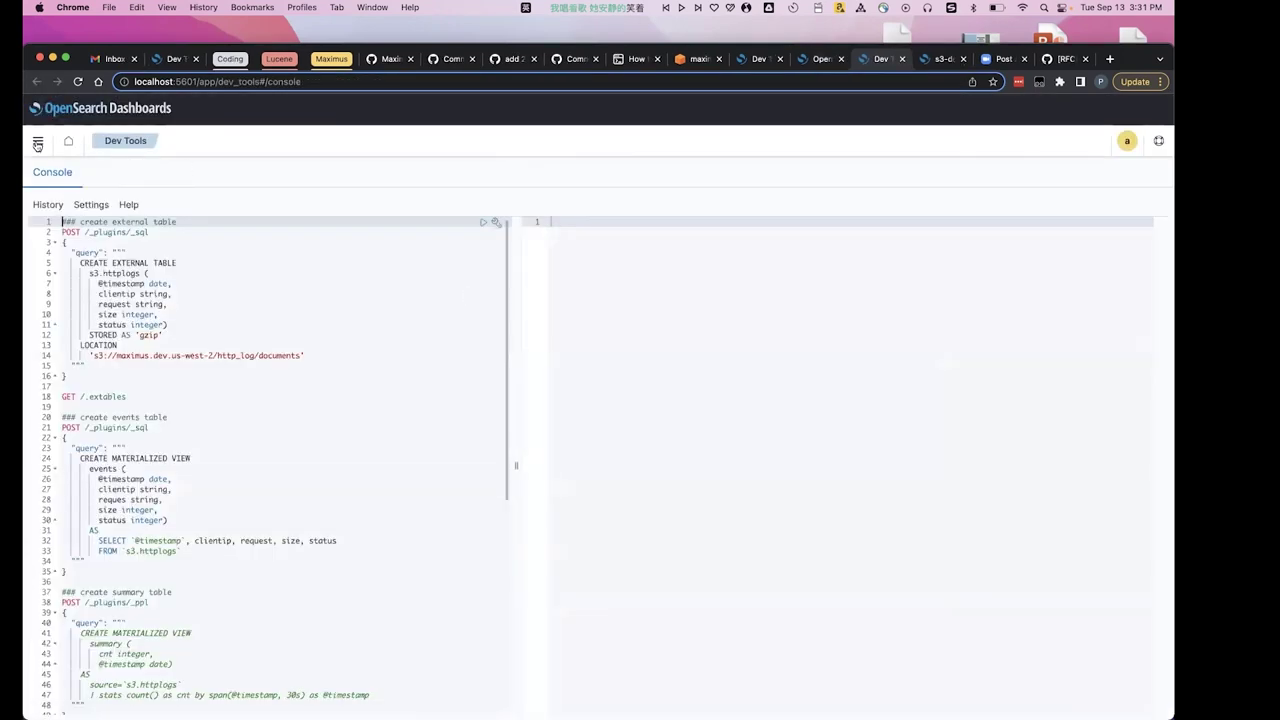
- Go to Stack Management's Index Patterns list showing events and summary
left_click(37, 141)
scroll(111, 514, "down", 2)
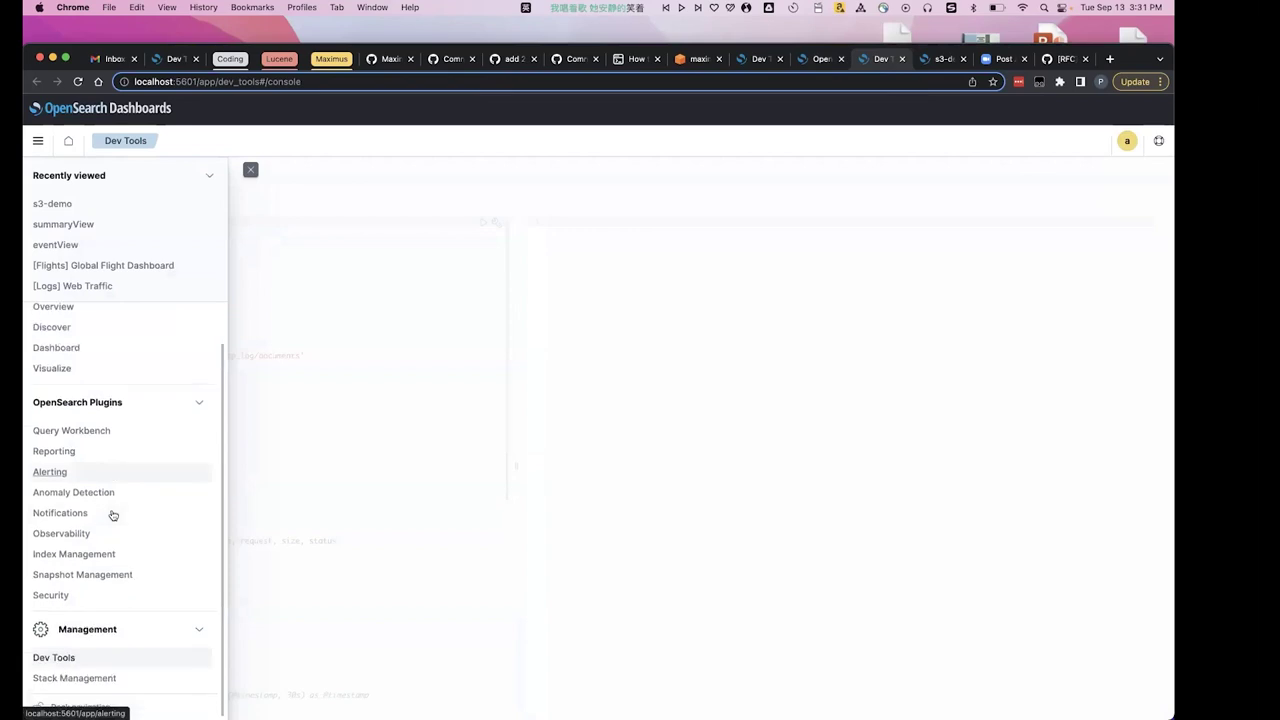
left_click(66, 677)
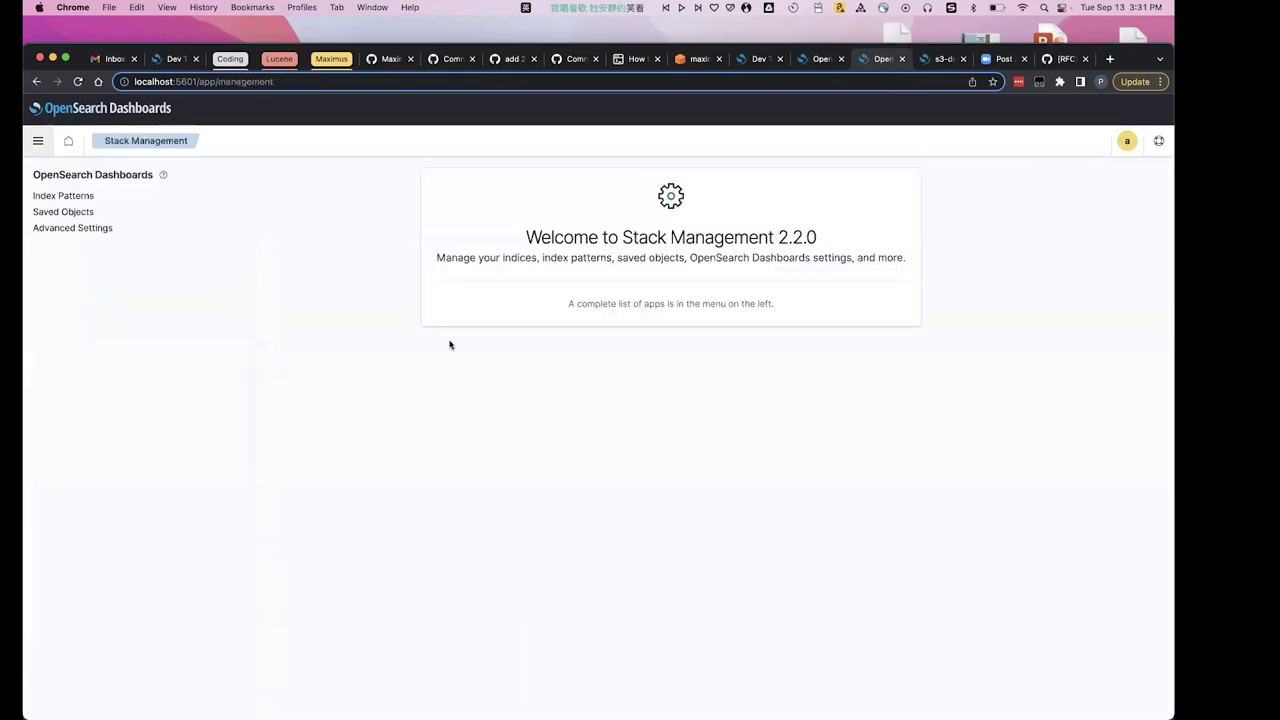
left_click(57, 195)
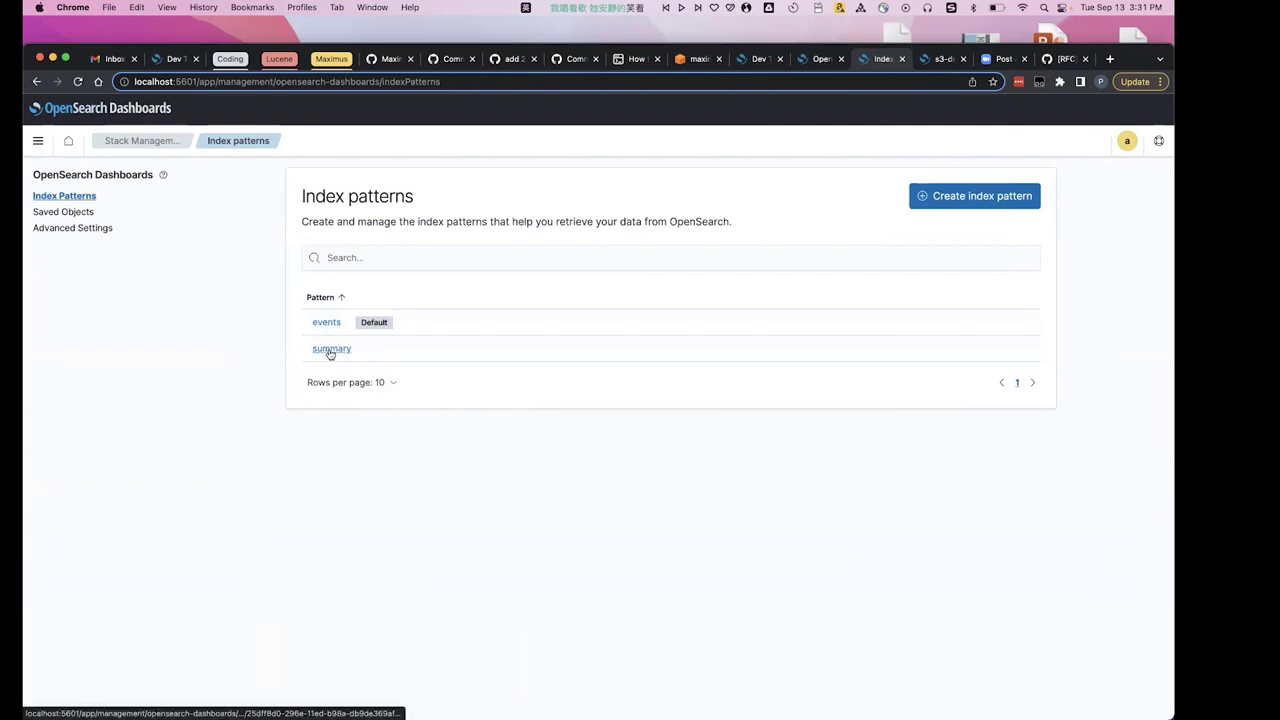
- Return to the s3-demo dashboard with its eventView and summaryView charts
left_click(940, 60)
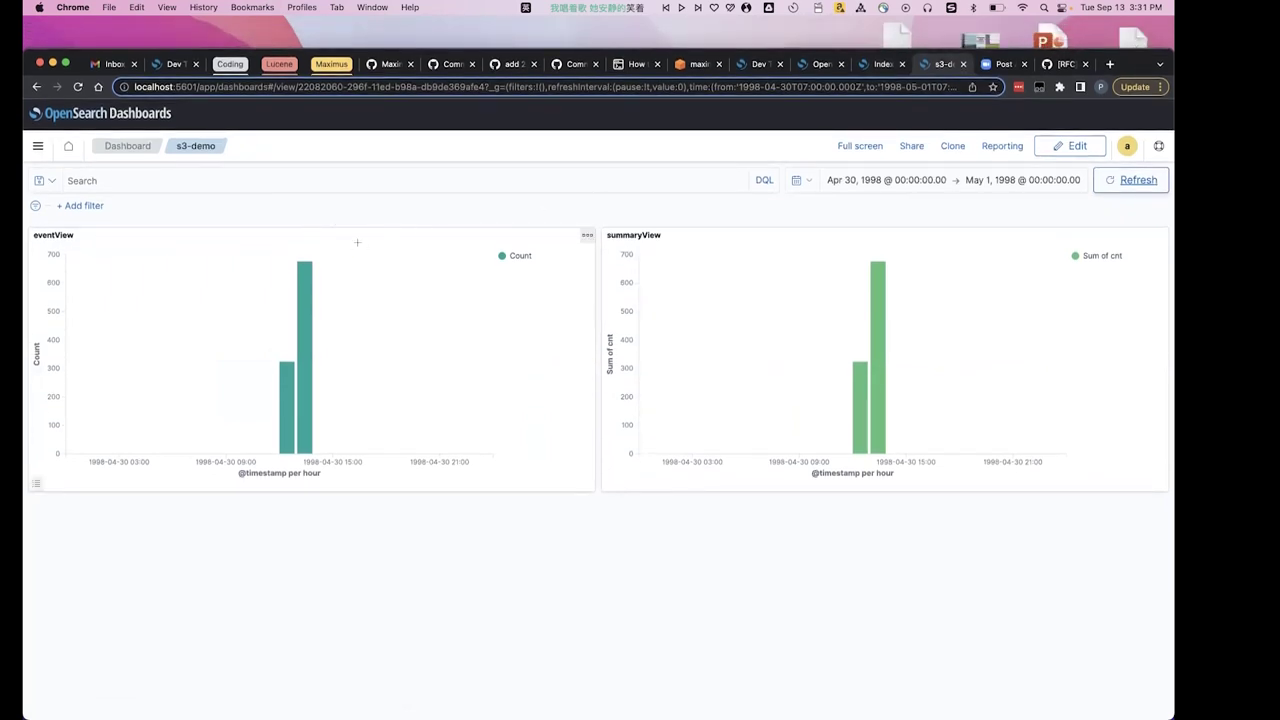
left_click(1135, 180)
mouse_move(1160, 236)
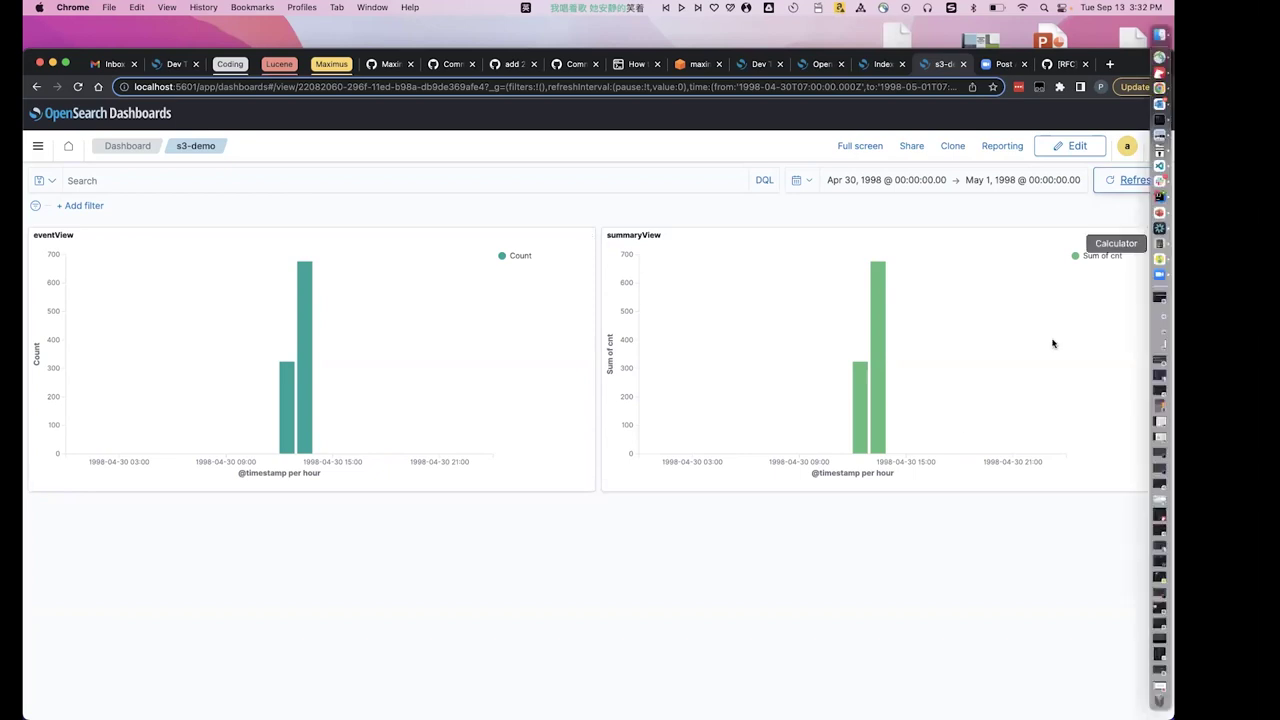
left_click(1161, 120)
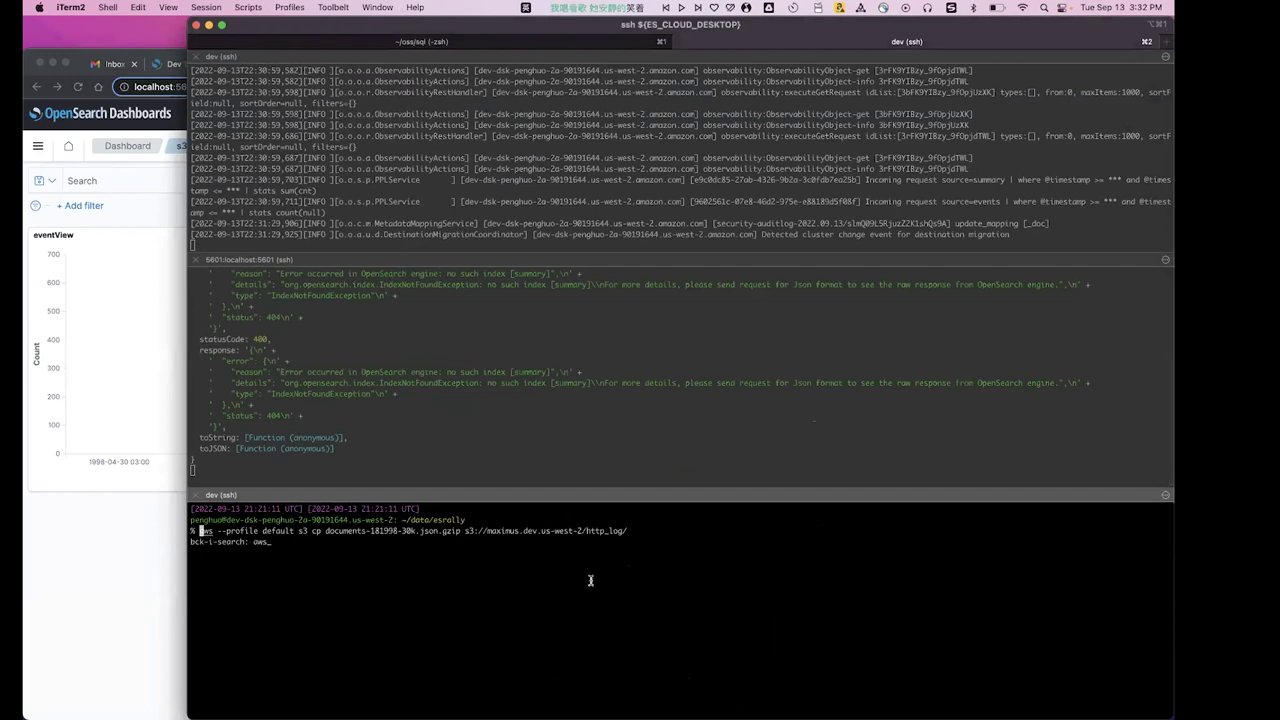
- Run the recalled aws s3 cp command uploading documents-181998-30k.json.gzip to http_log
key("Right")
key("Right")
key("Right")
key("Right")
key("Right")
key("Right")
key("Return")
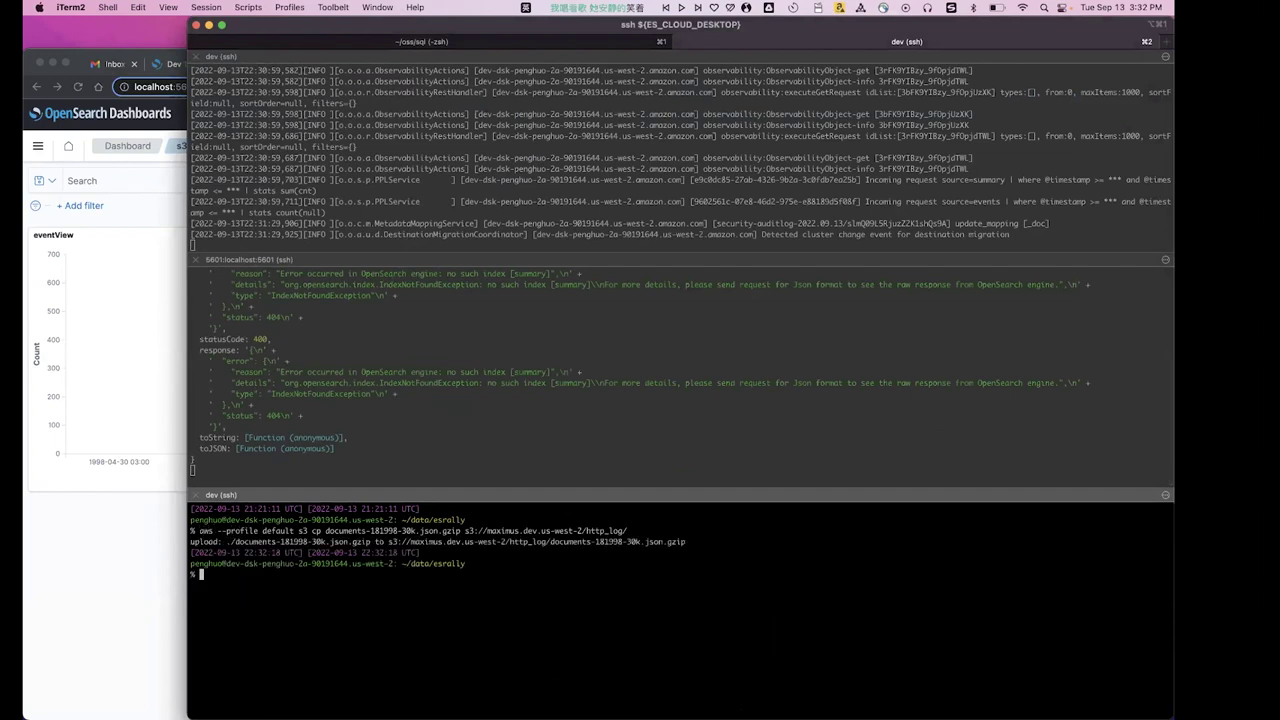
left_click(60, 638)
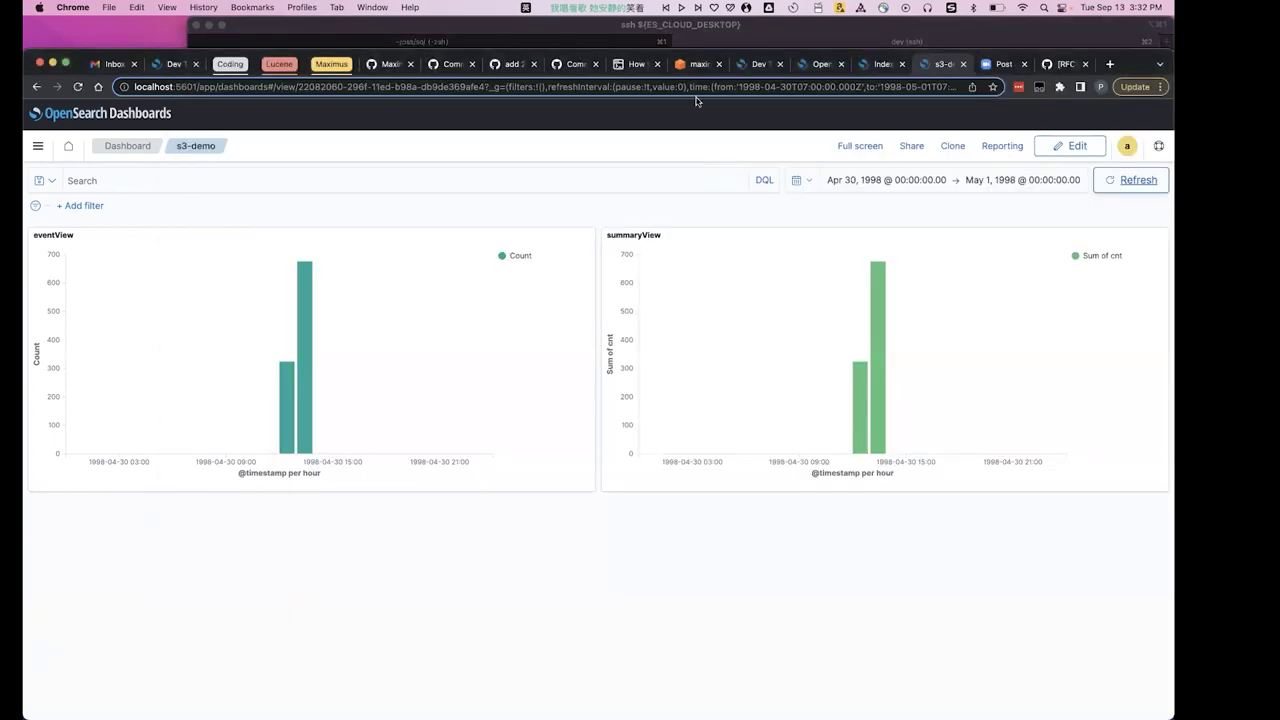
- Refresh the S3 http_log listing to confirm the 3.0 MB documents-181998-30k.json.gzip arrived
left_click(692, 68)
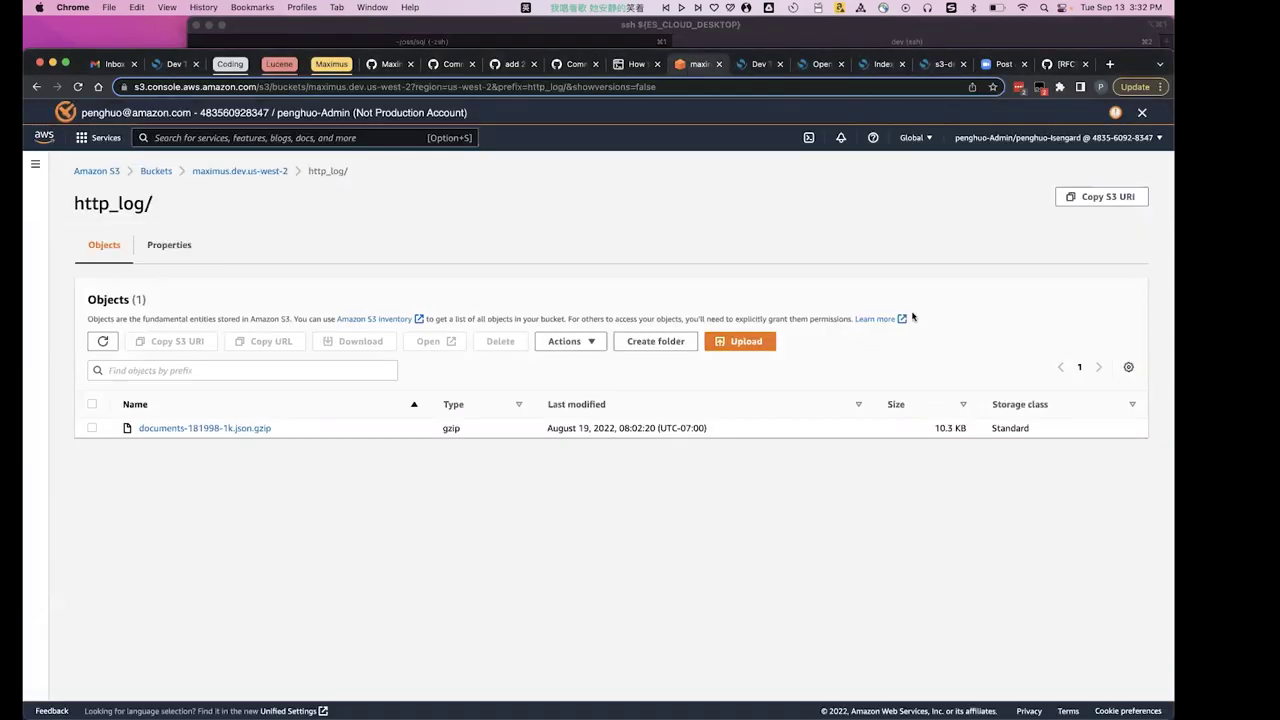
left_click(102, 341)
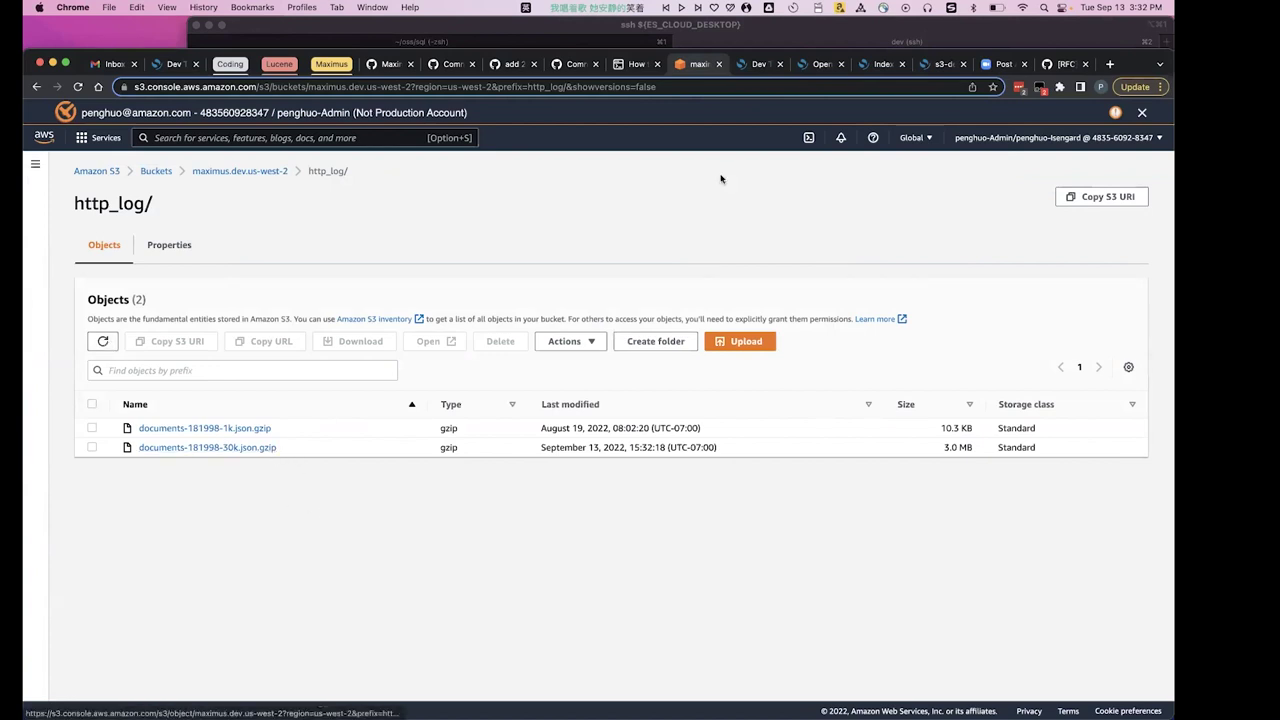
left_click(760, 66)
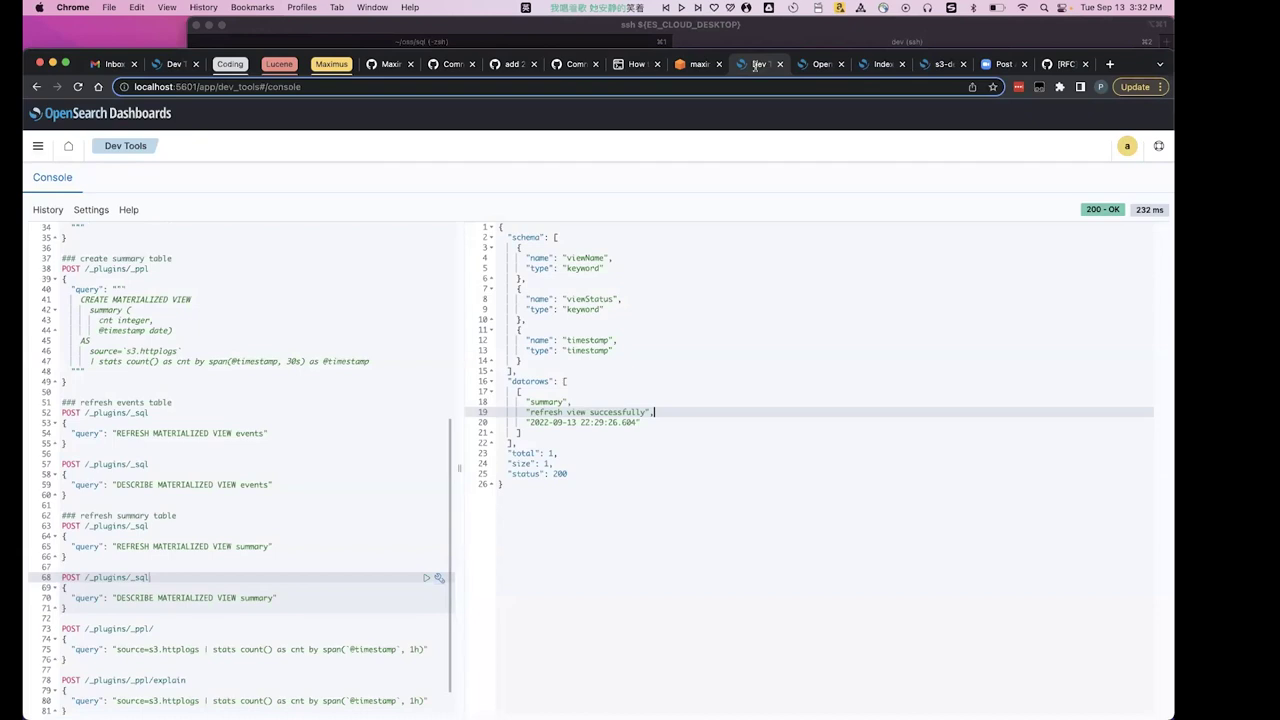
- Refresh the events materialized view and describe it to check its status
scroll(356, 389, "down", 1)
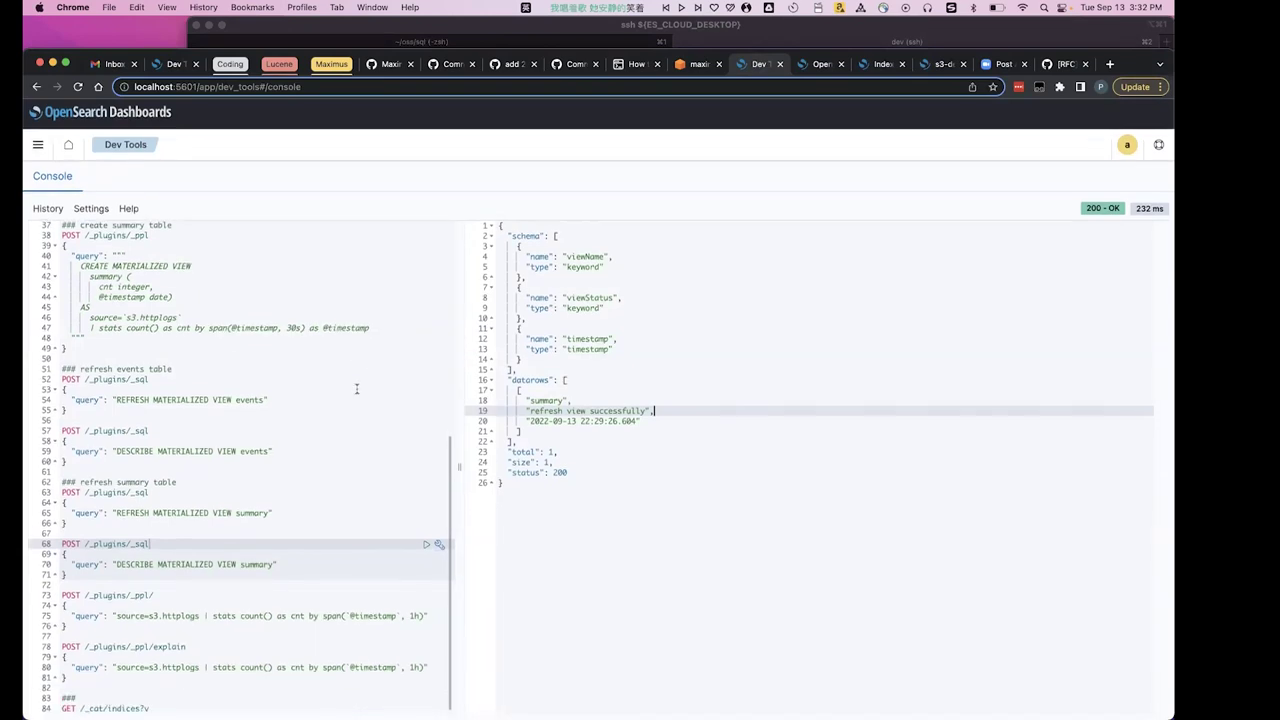
left_click(160, 381)
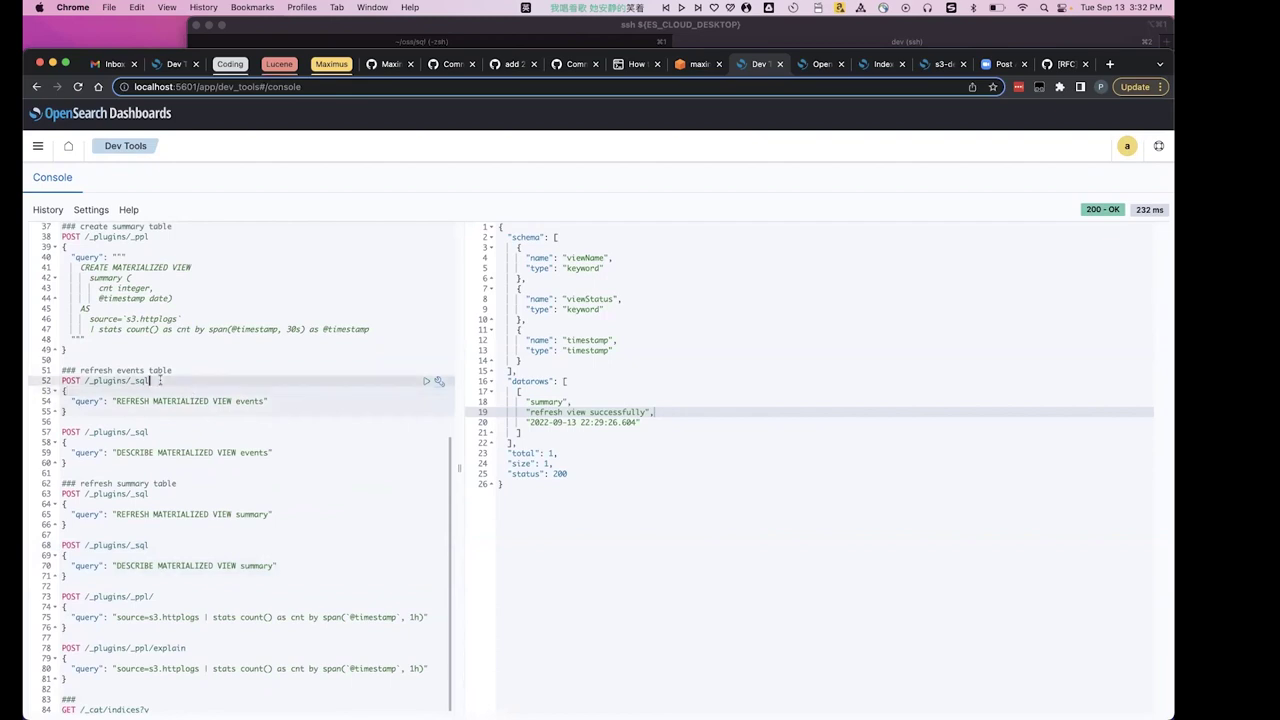
left_click(425, 381)
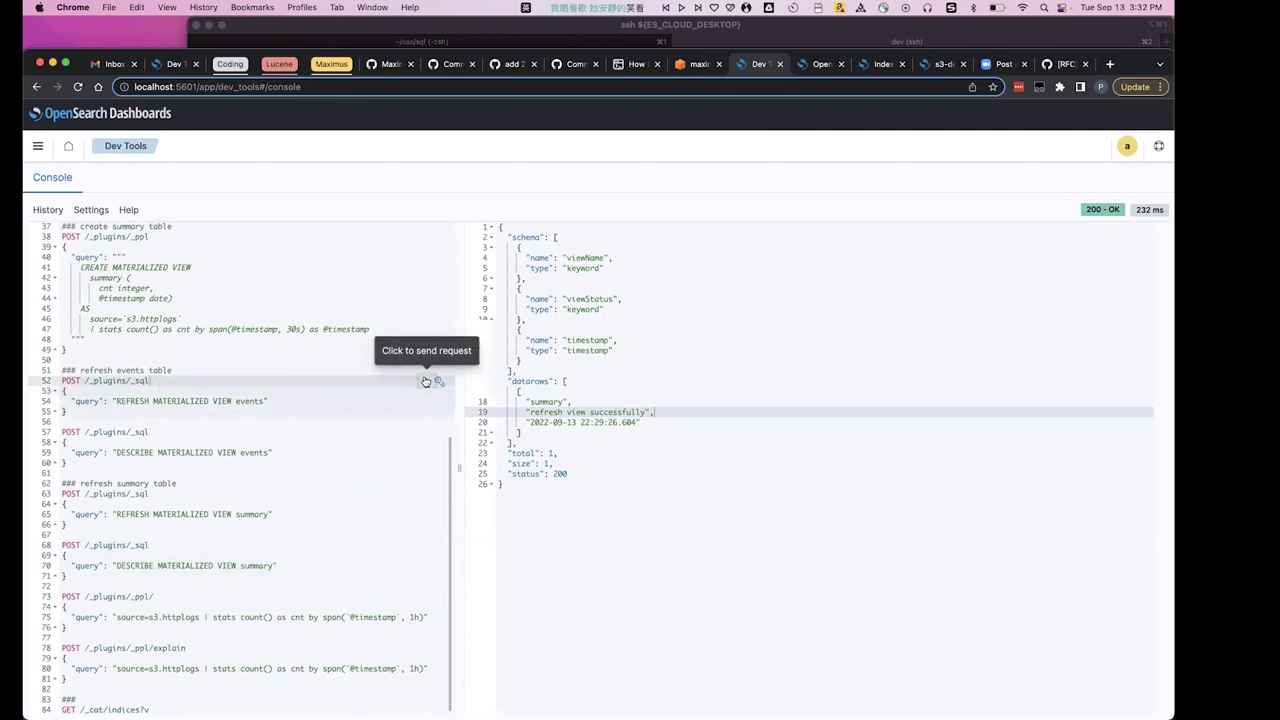
left_click(255, 432)
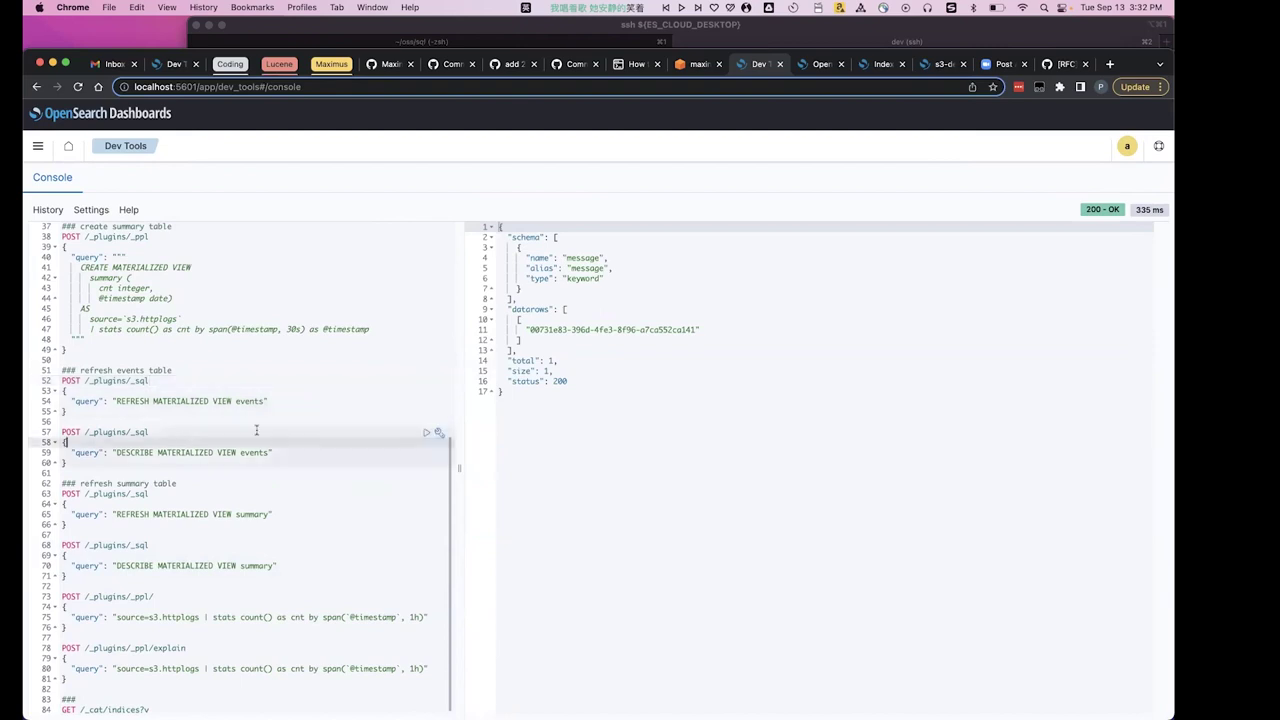
left_click(424, 433)
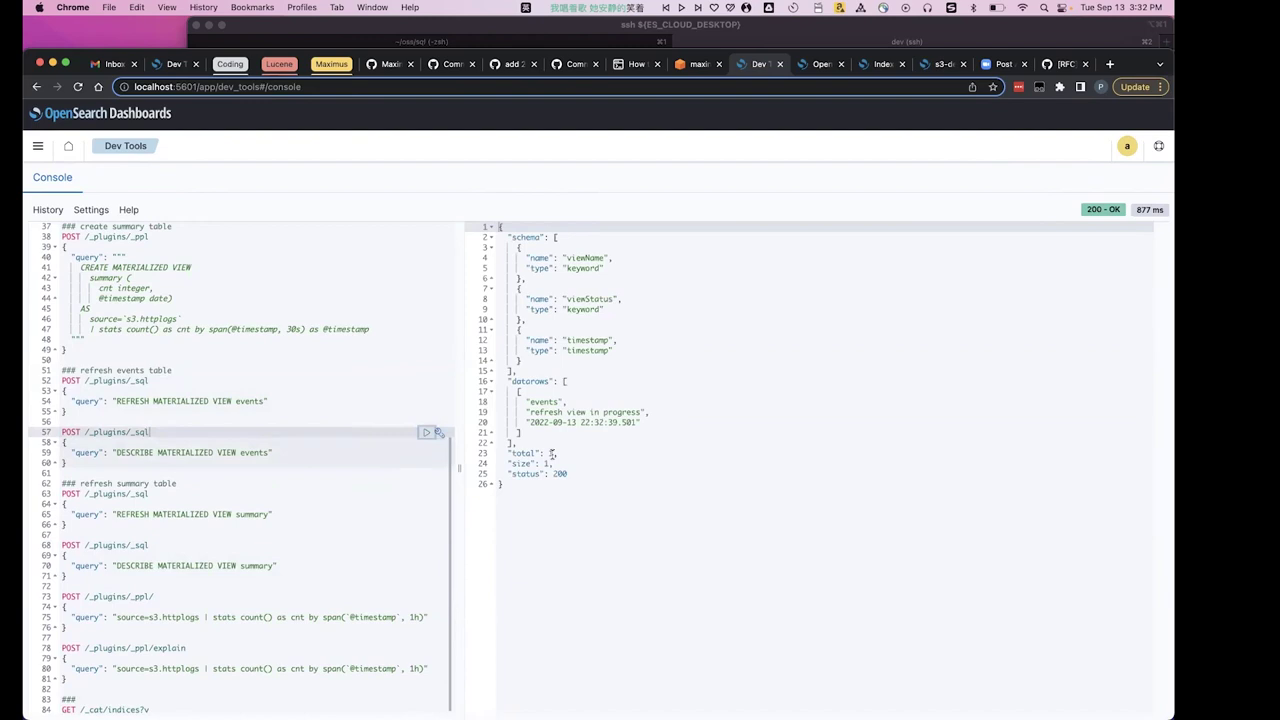
- Refresh the summary view and confirm both summary and events report successful refreshes
left_click(161, 494)
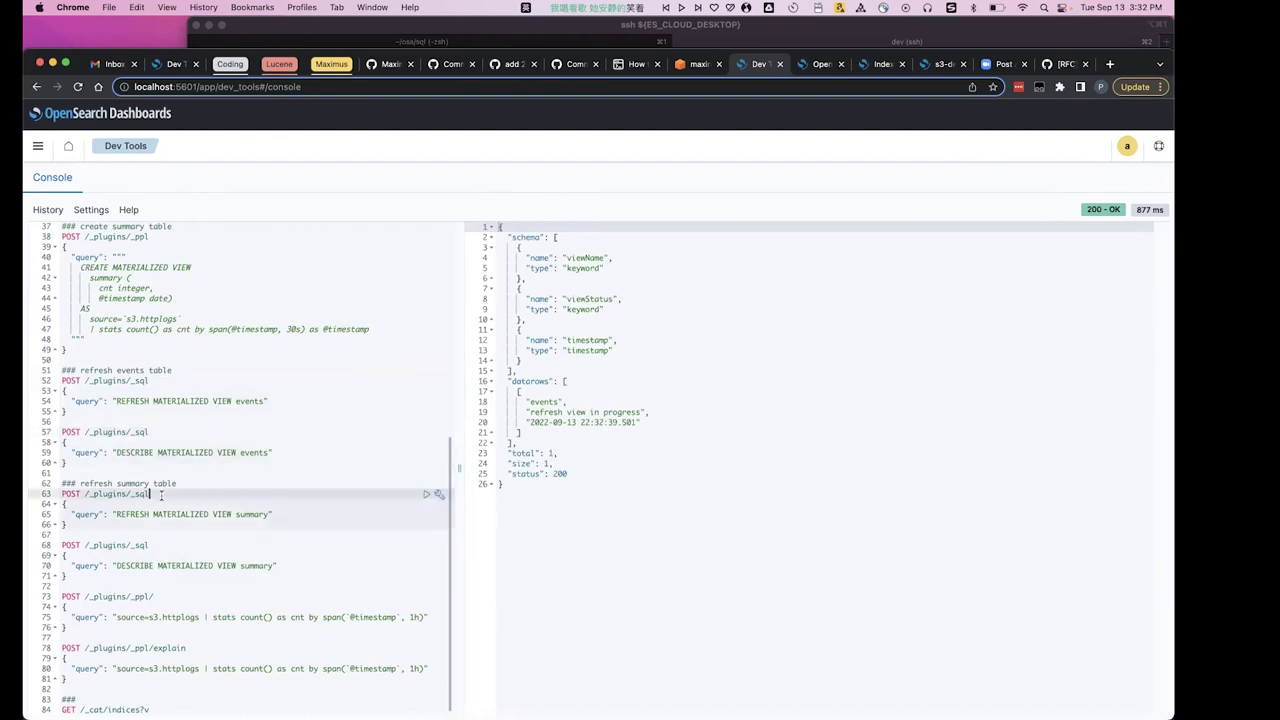
left_click(426, 494)
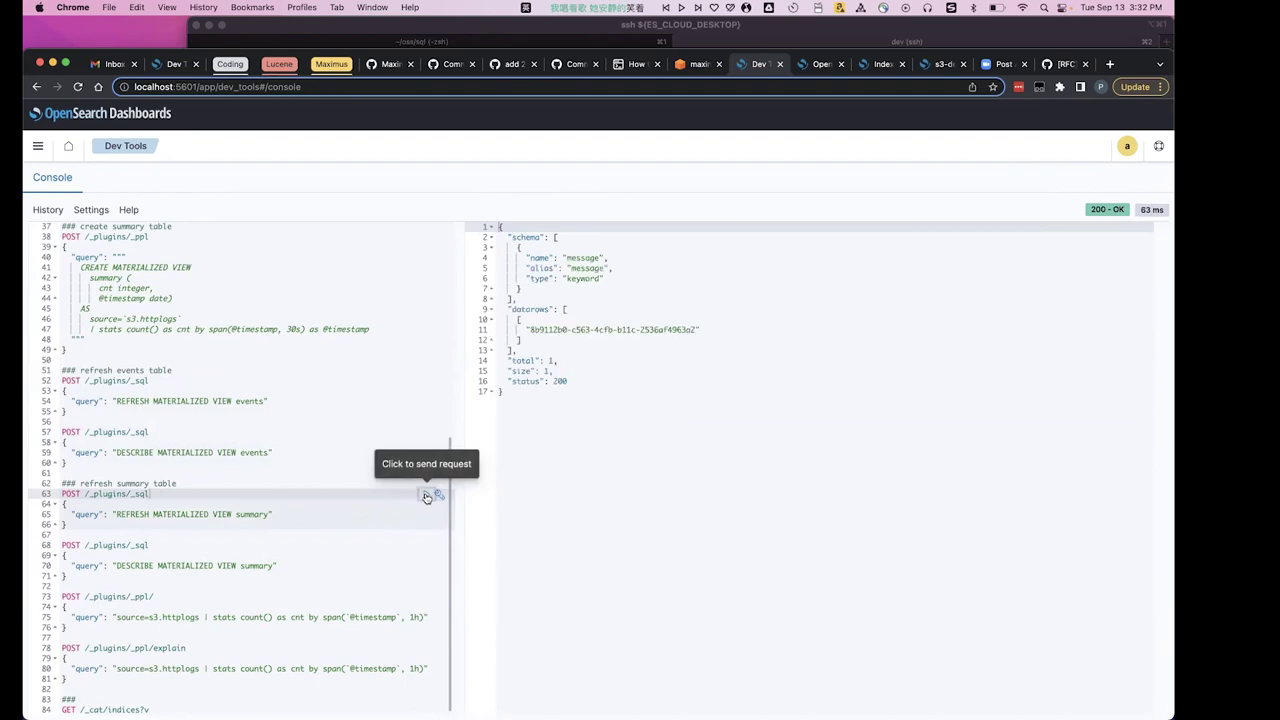
left_click(152, 545)
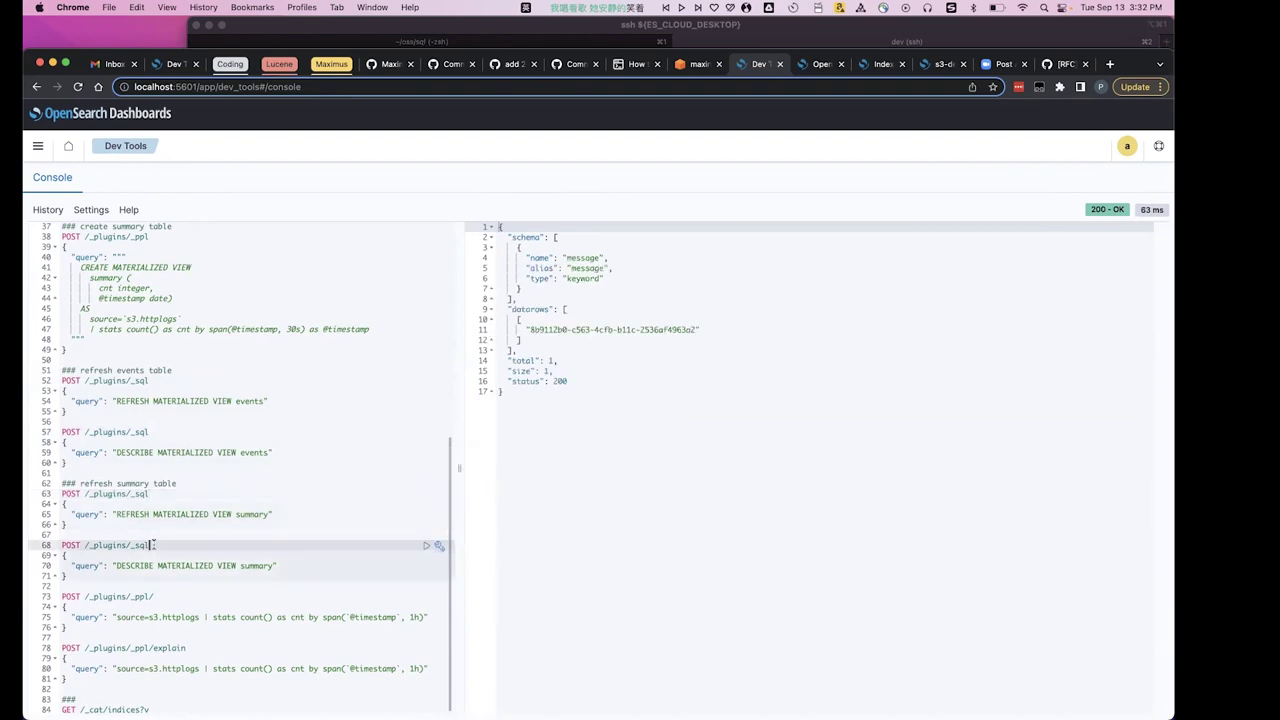
left_click(423, 546)
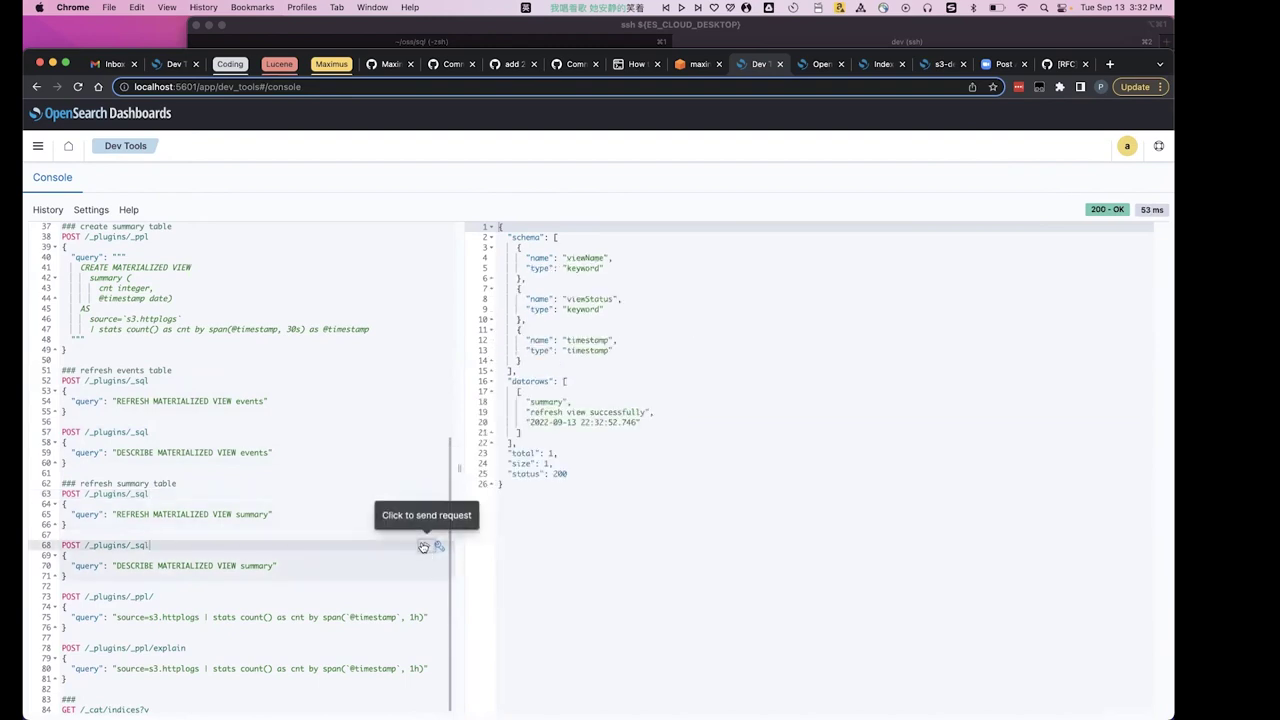
left_click(171, 432)
left_click(423, 435)
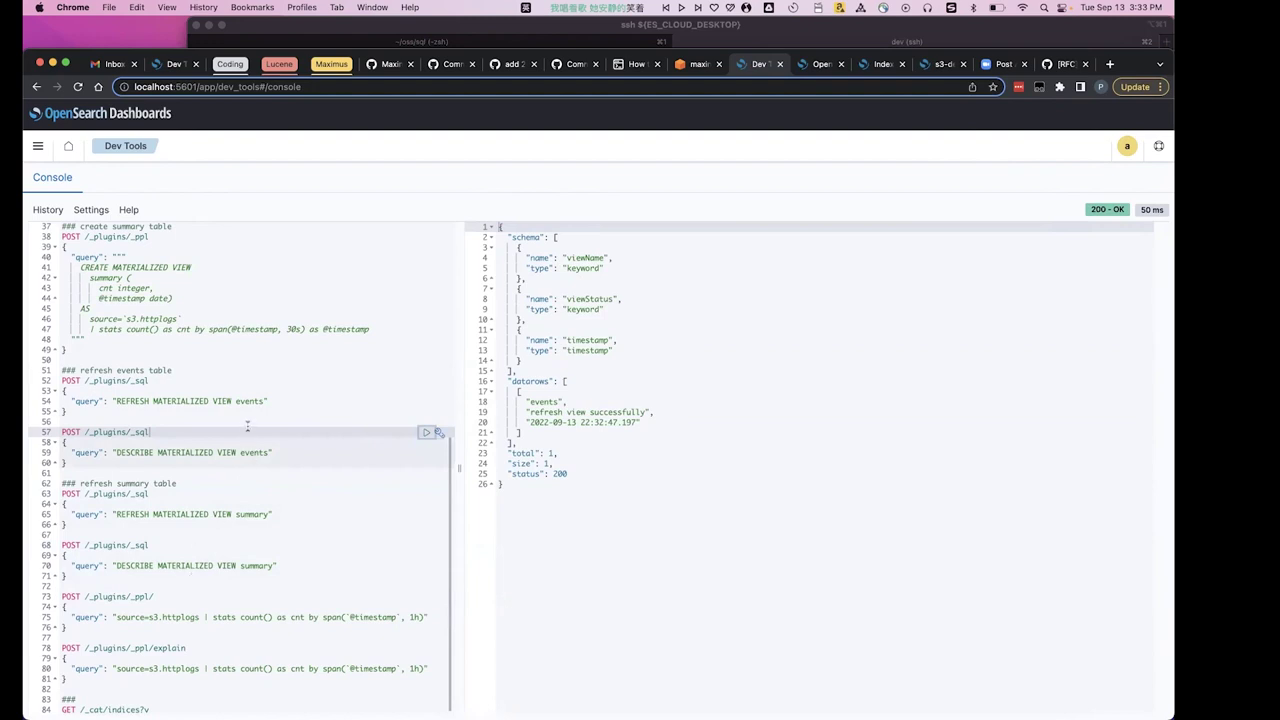
left_click(817, 66)
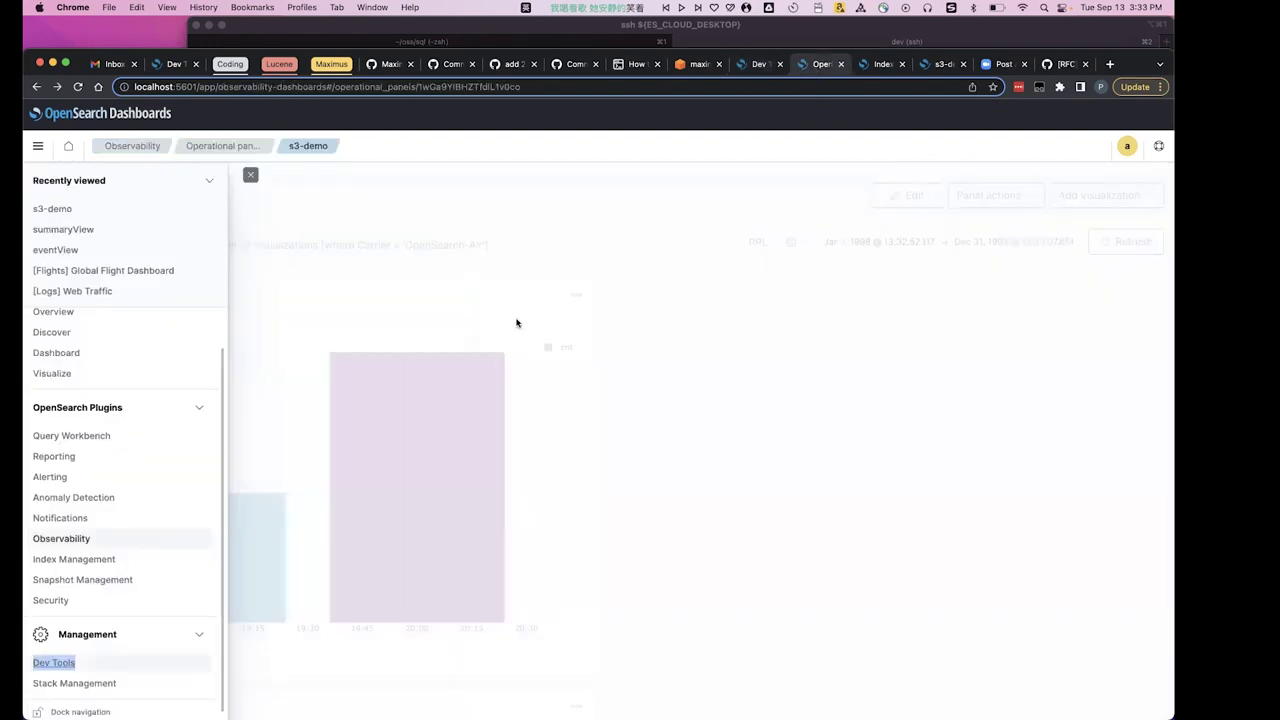
- Close the navigation drawer, refresh the s3-demo panel, and scroll through both view charts
left_click(311, 182)
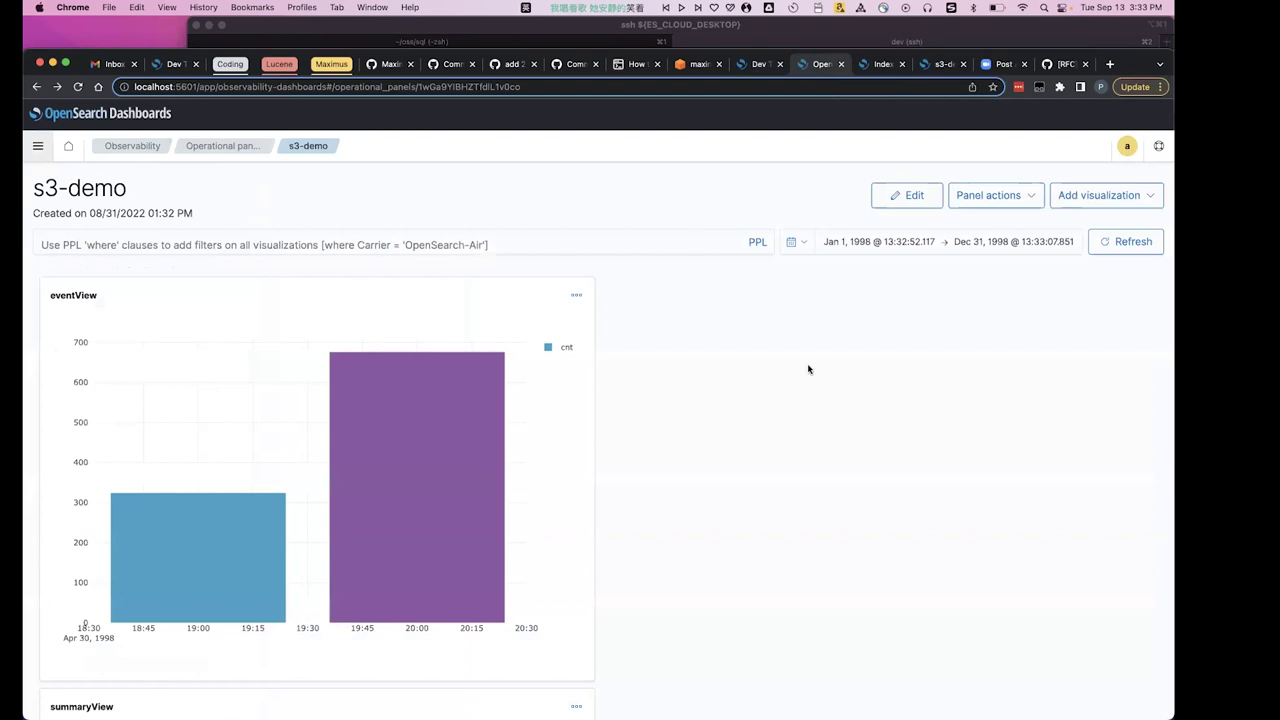
left_click(1133, 240)
scroll(775, 355, "down", 2)
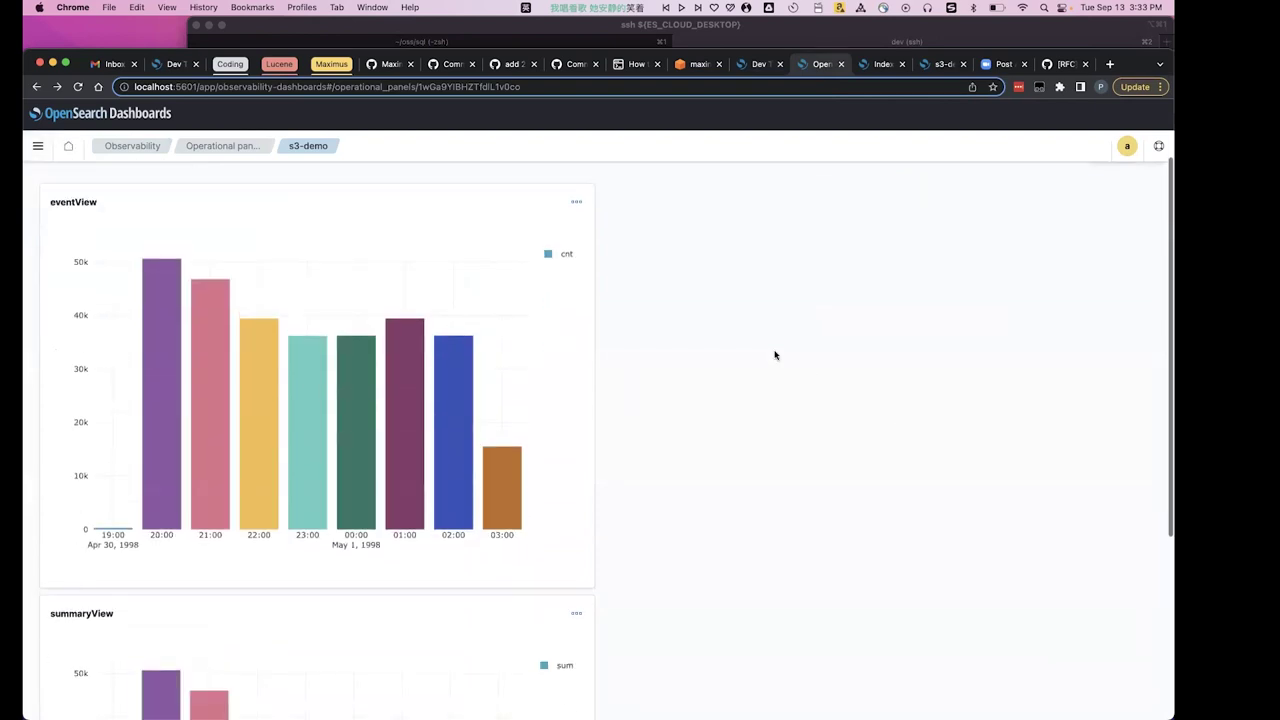
scroll(775, 355, "down", 5)
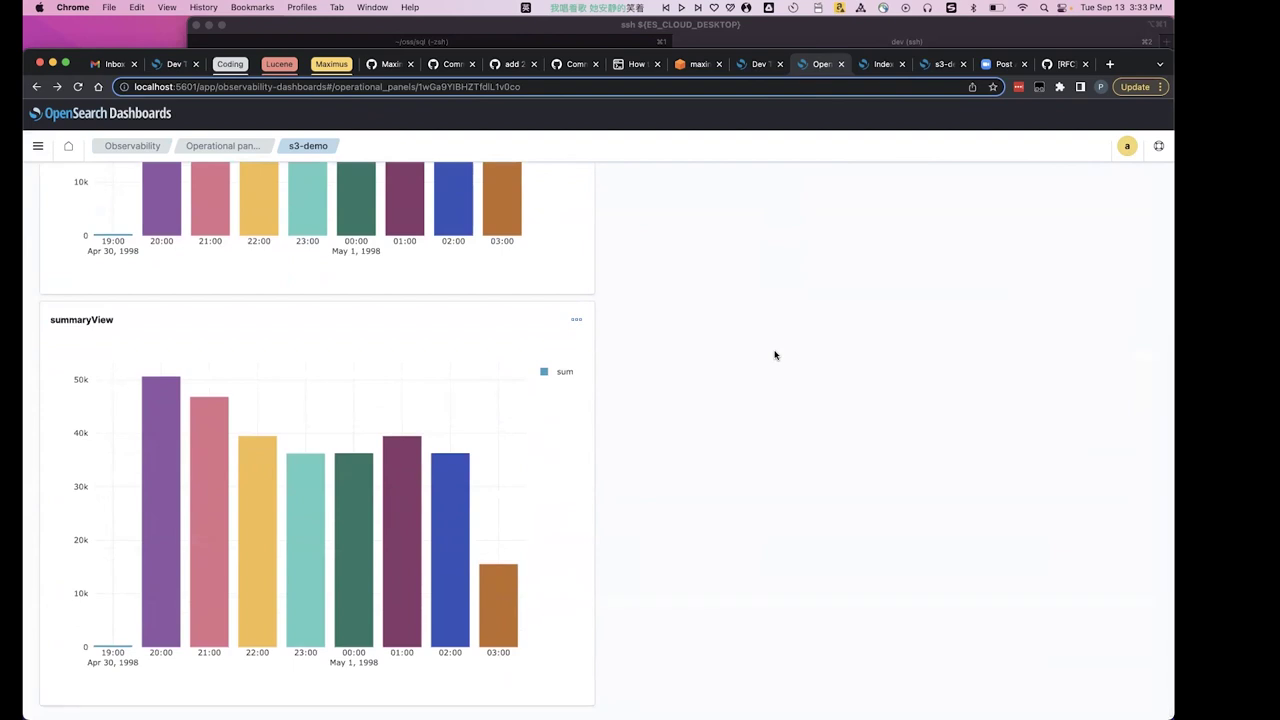
scroll(775, 355, "up", 1)
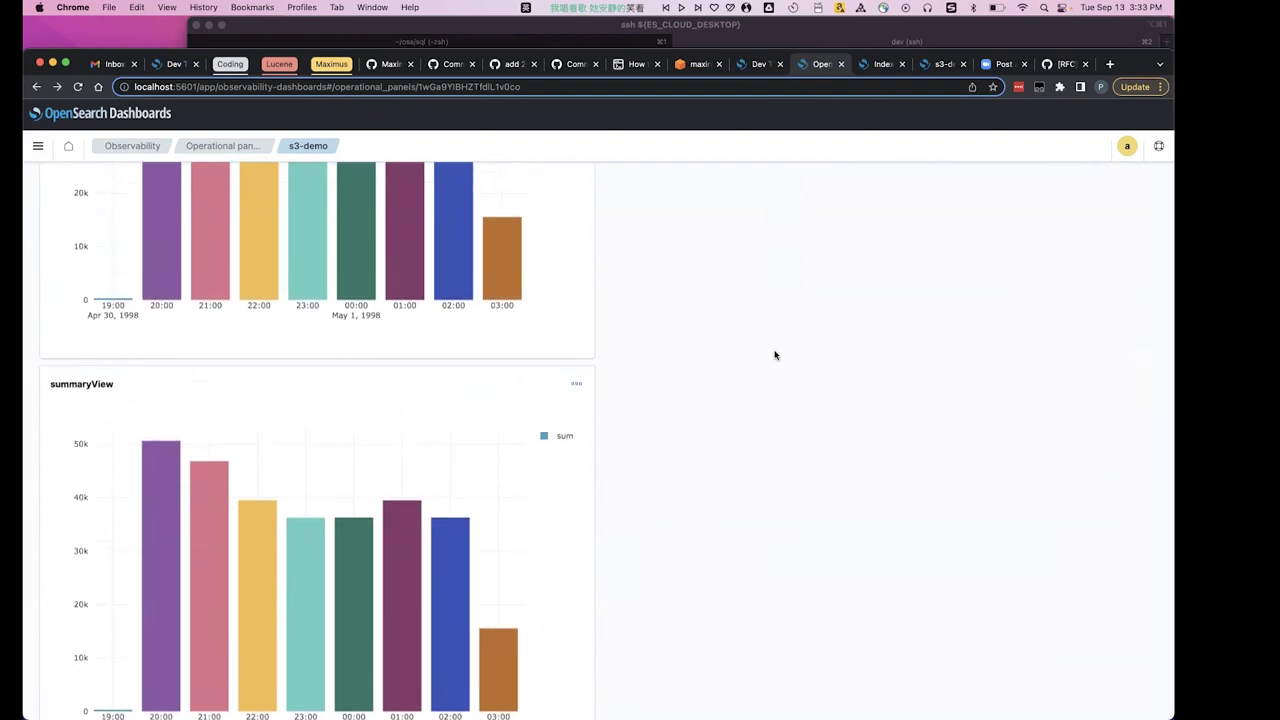
left_click(930, 66)
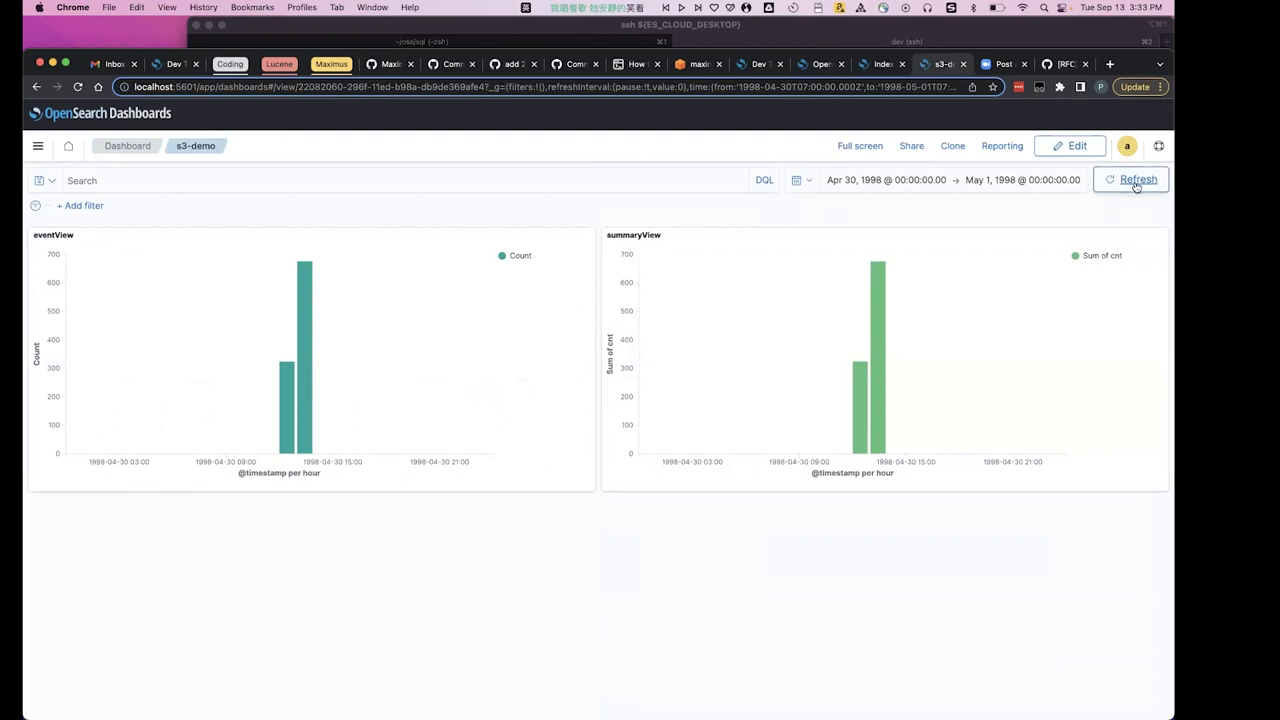
- Refresh the s3-demo dashboard charts and glance at the S3 http_log folder before returning to Dev Tools
left_click(1138, 181)
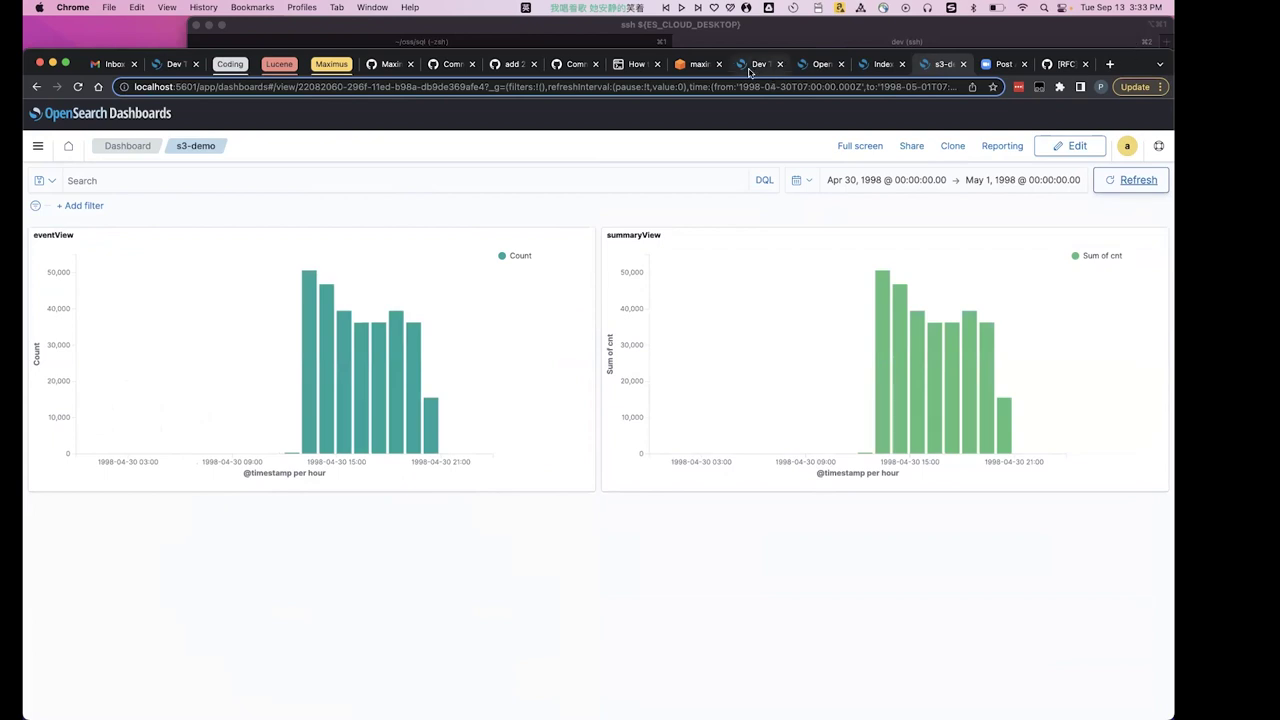
left_click(694, 68)
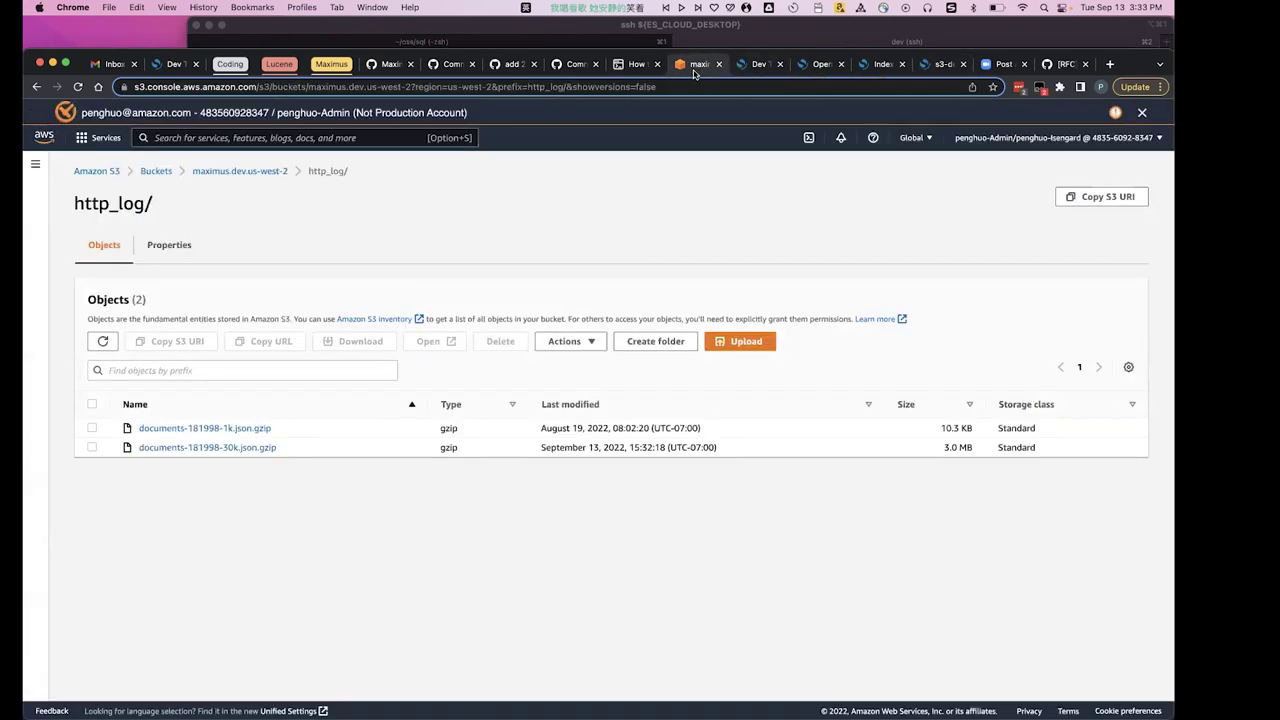
left_click(752, 66)
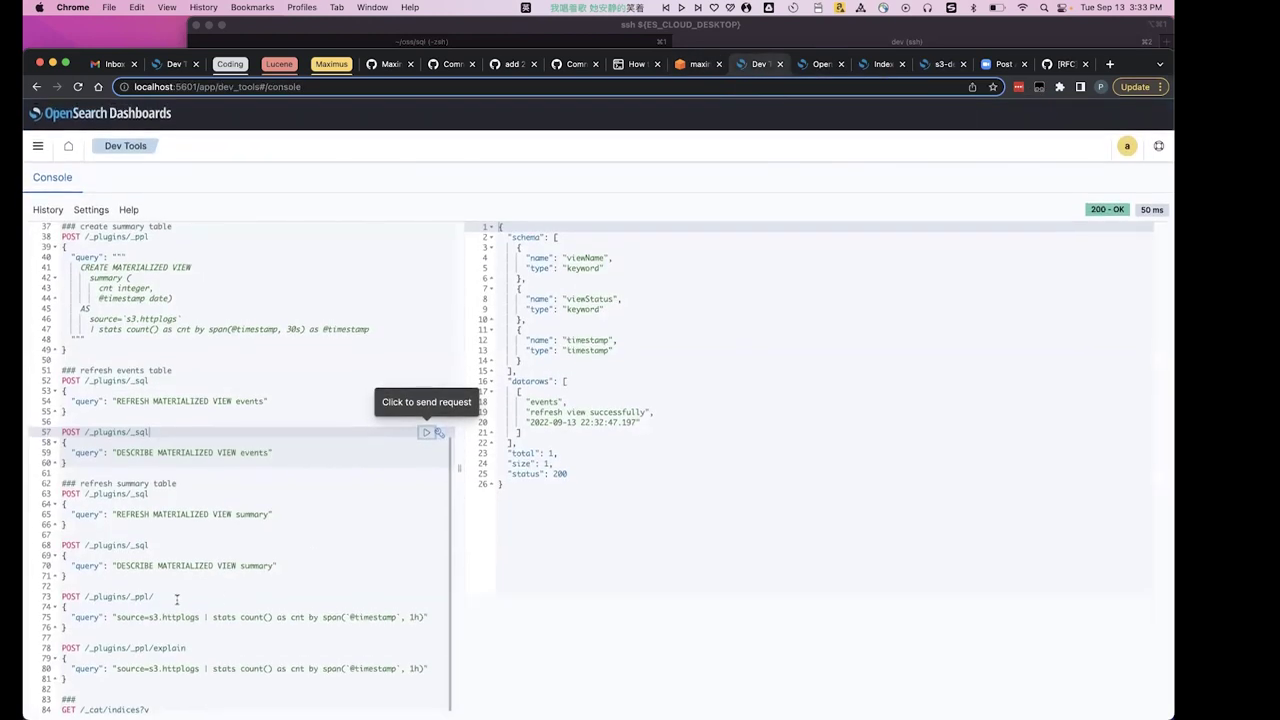
- Run the PPL hourly count directly on s3.httplogs, then list indices with GET /_cat/indices?v
left_click(175, 599)
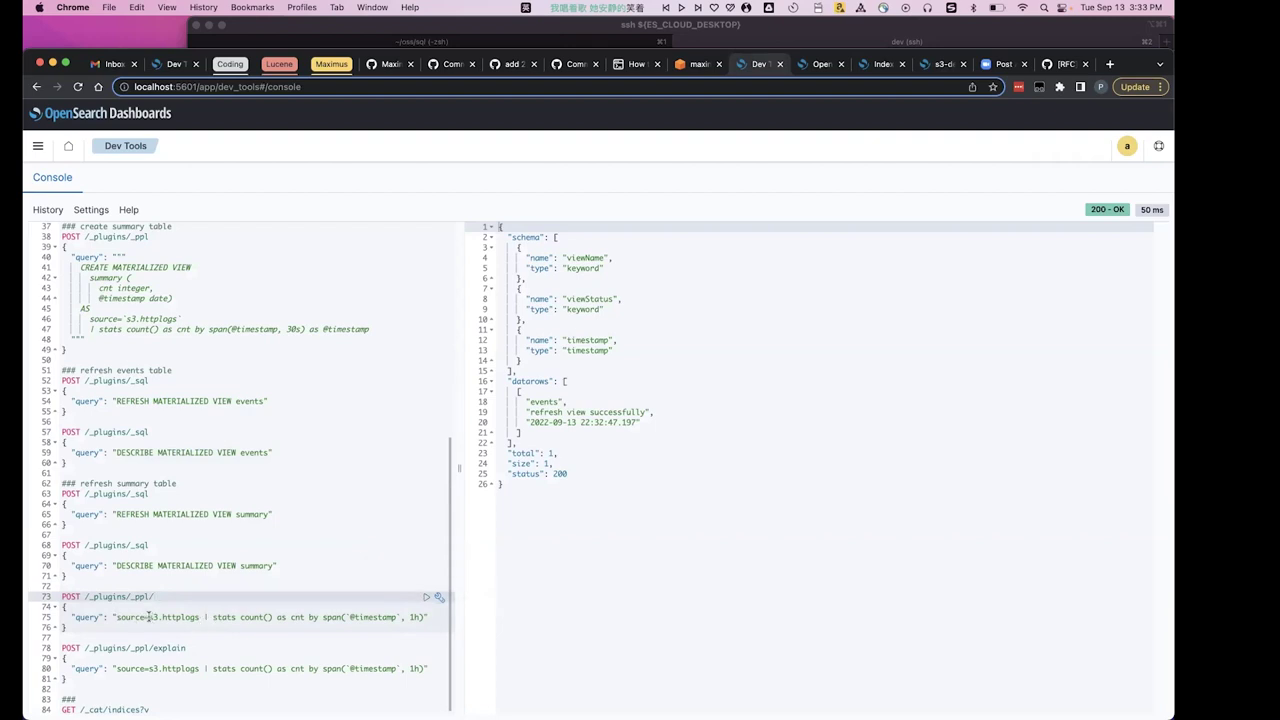
left_click_drag(148, 617, 200, 614)
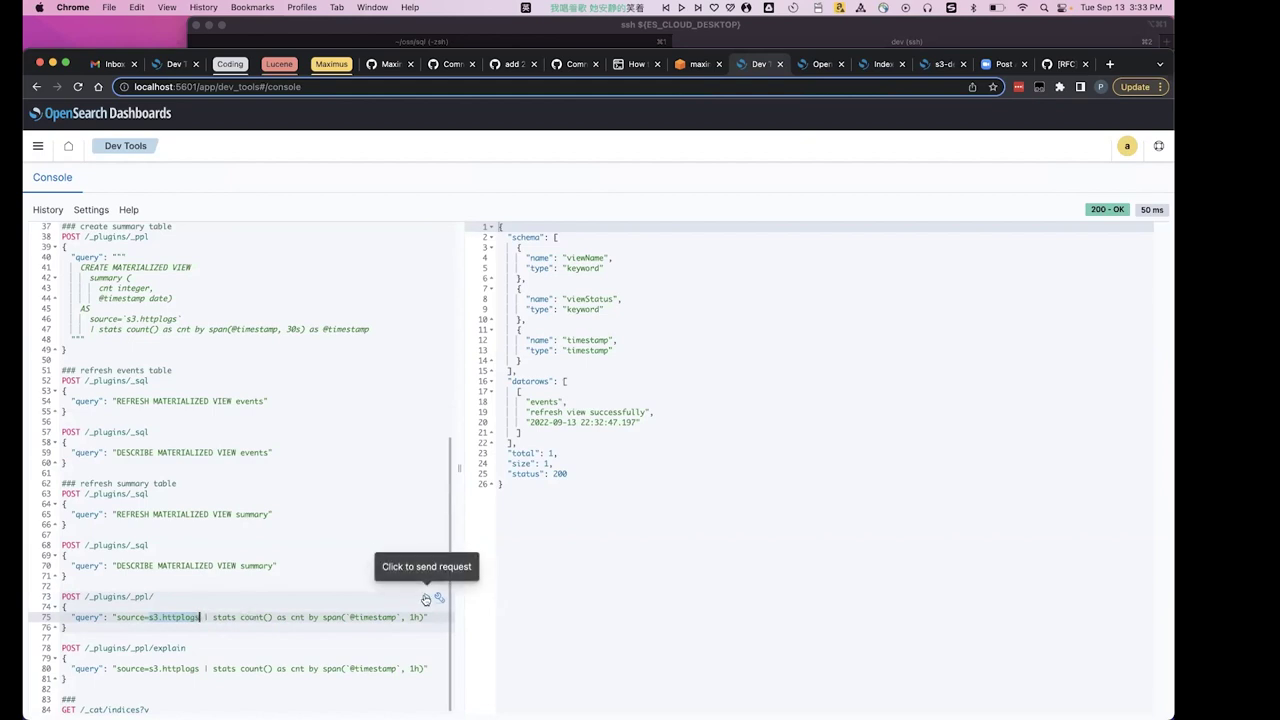
left_click(426, 598)
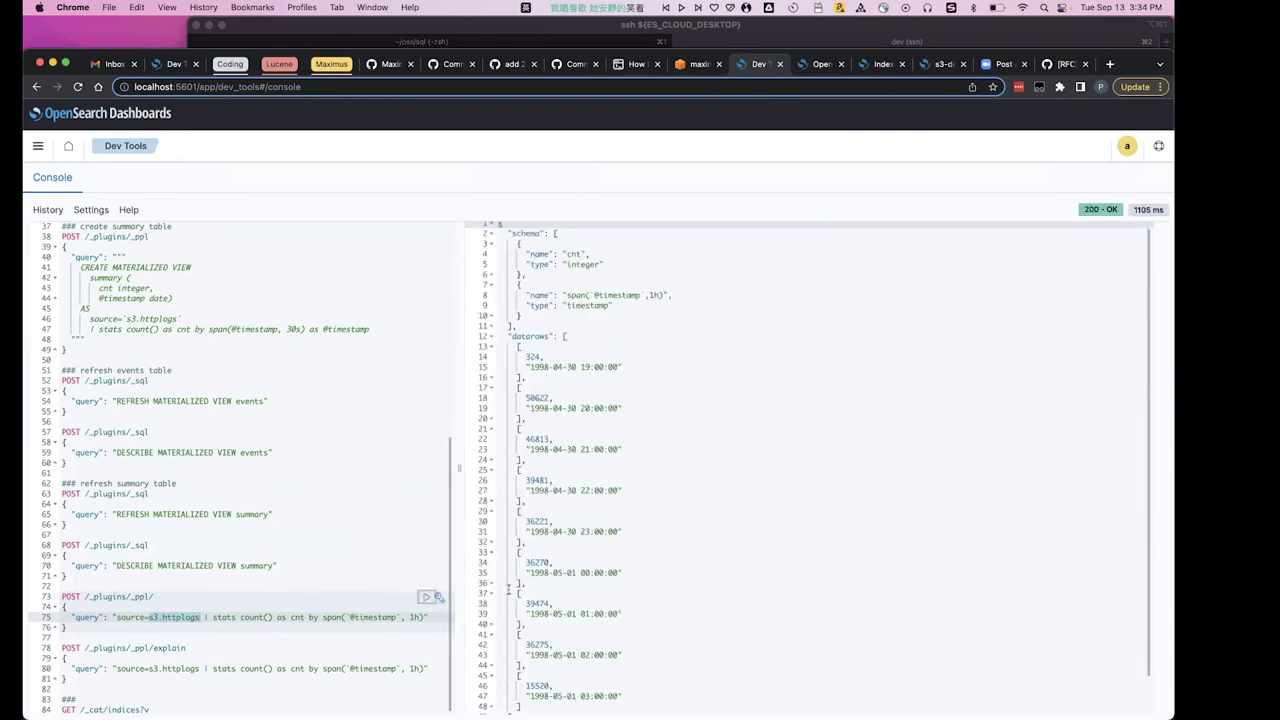
scroll(857, 514, "down", 2)
scroll(840, 520, "up", 2)
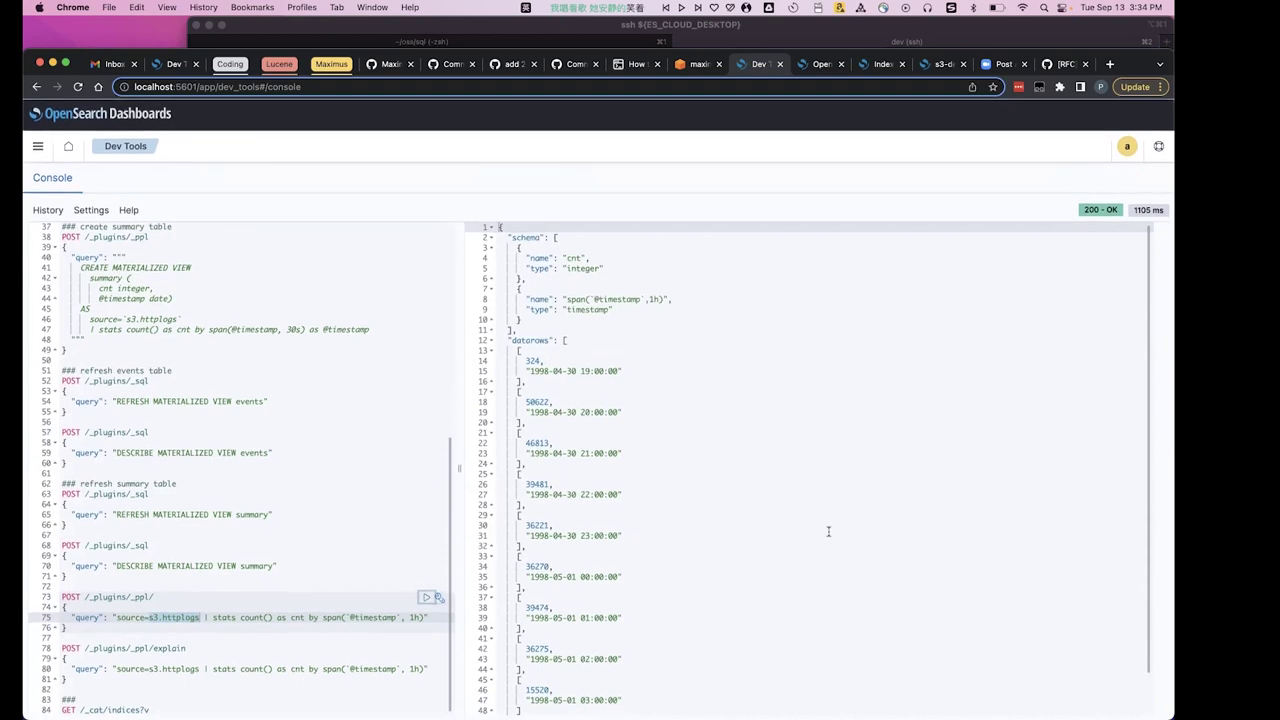
left_click(165, 710)
left_click(424, 709)
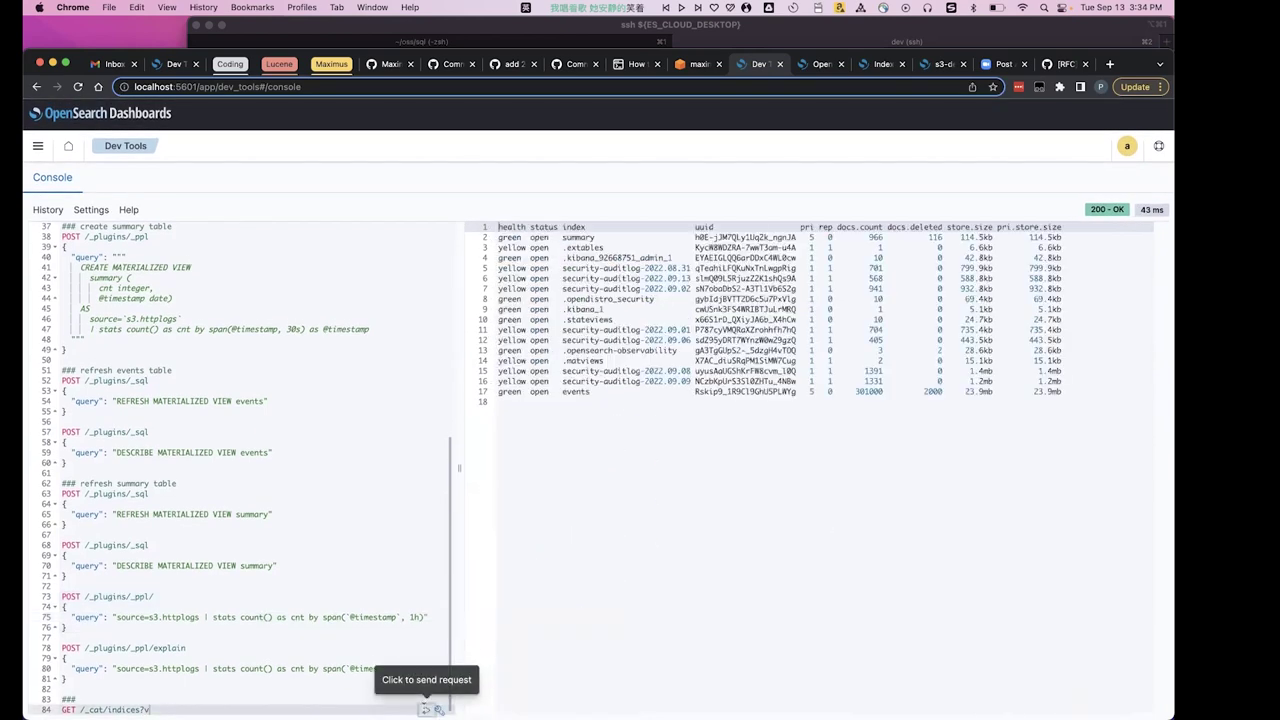
left_click(671, 434)
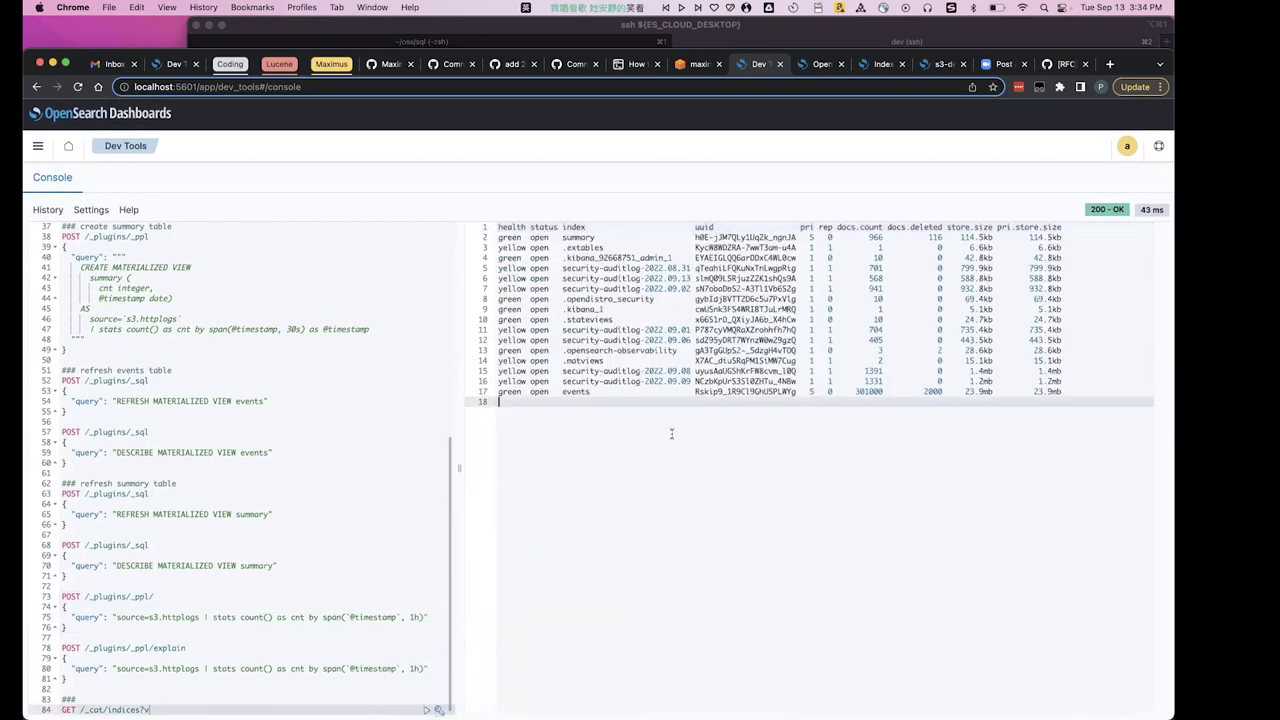
left_click(572, 392)
double_click(572, 392)
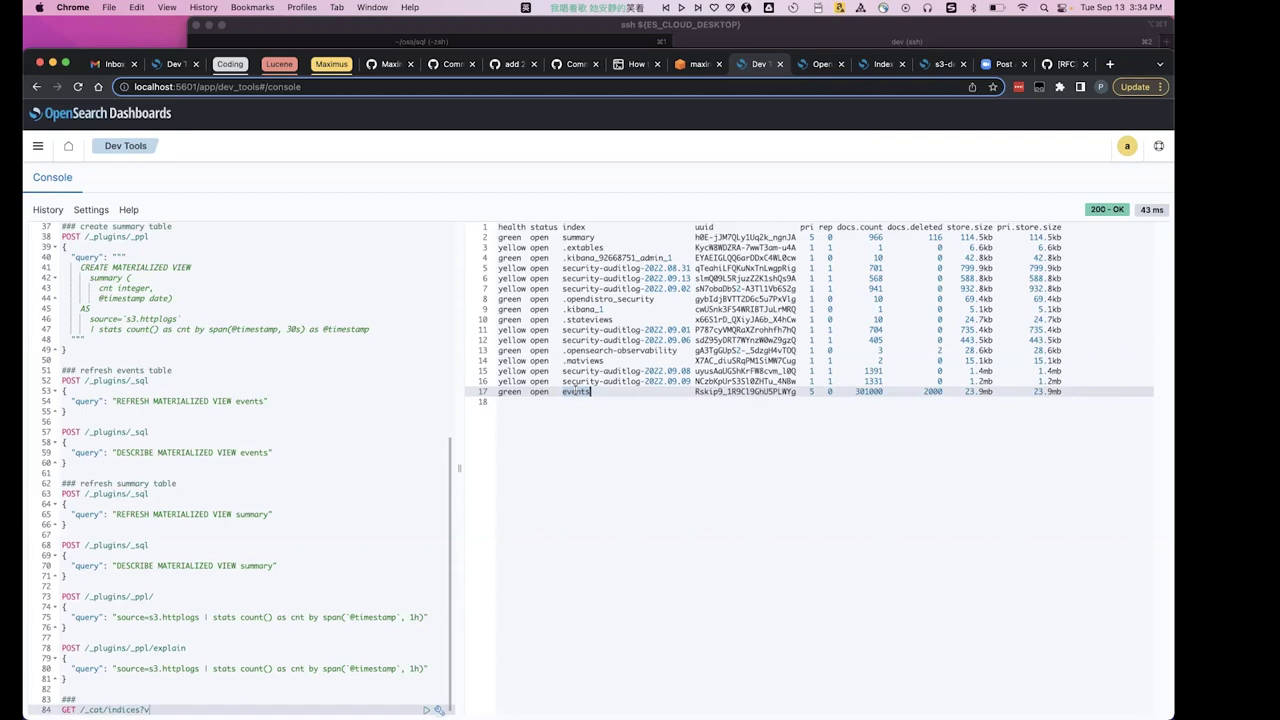
left_click(564, 237)
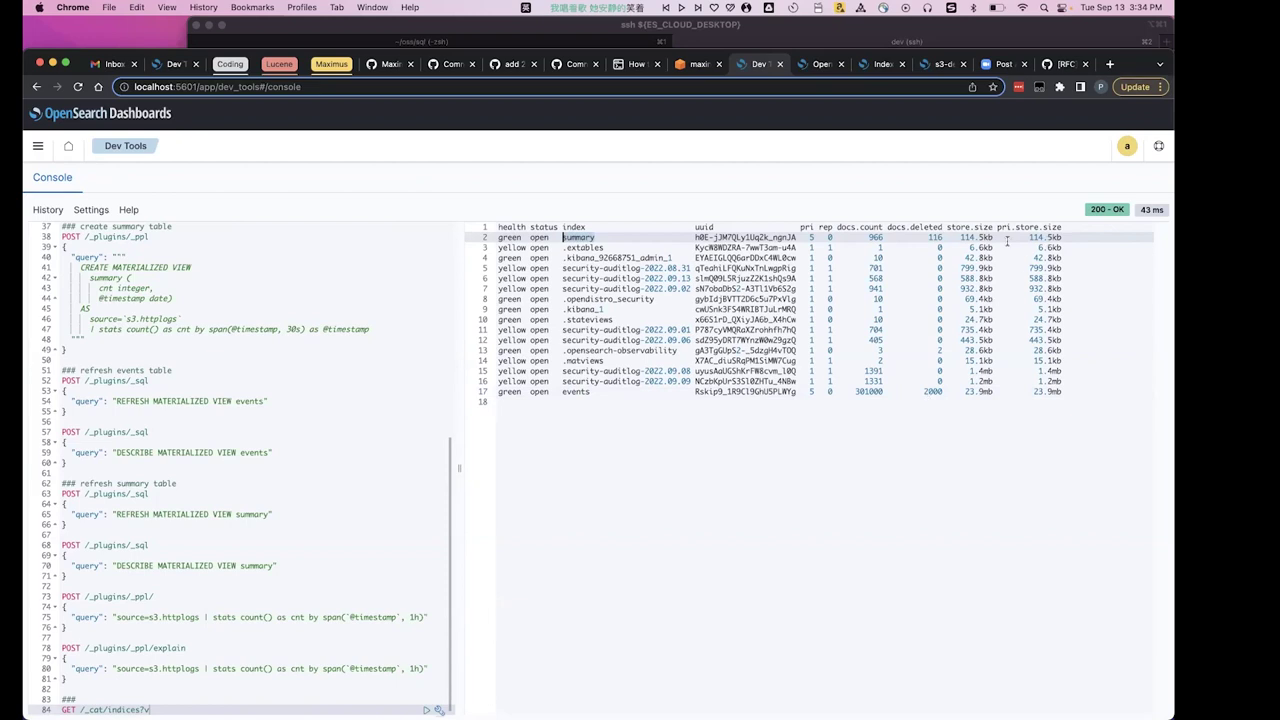
left_click_drag(960, 237, 997, 237)
left_click_drag(965, 391, 993, 391)
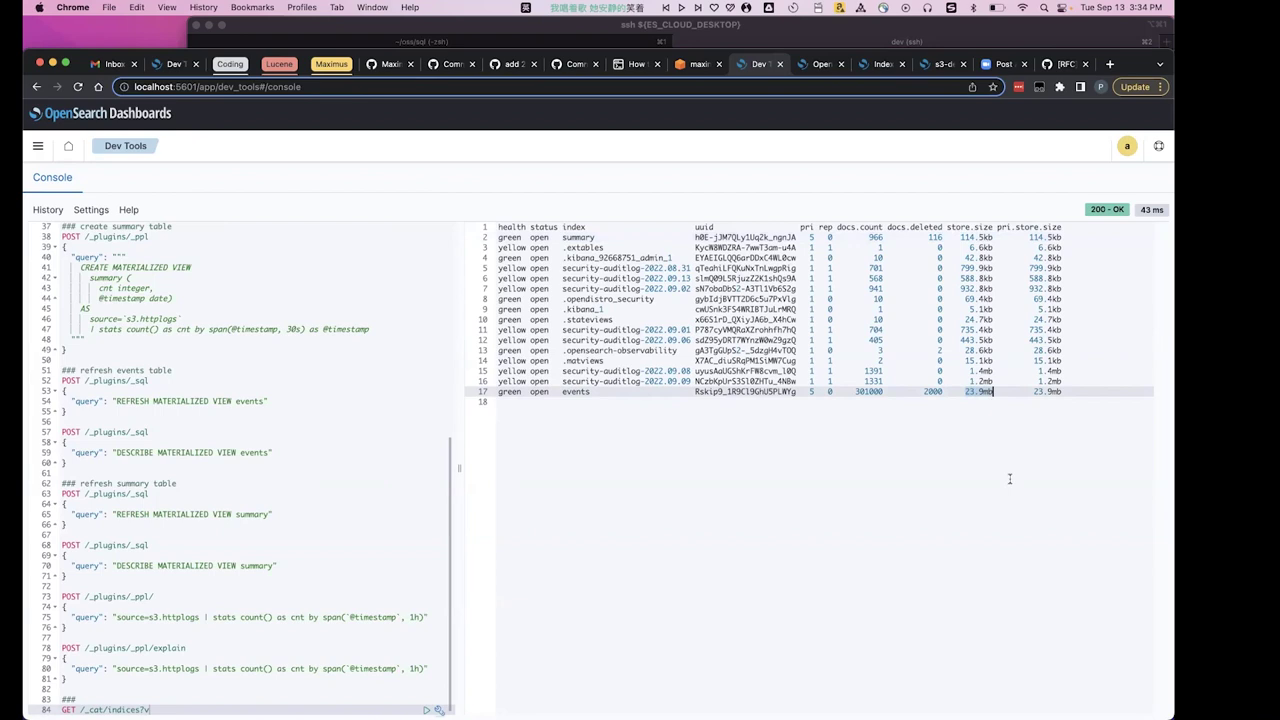
mouse_move(1166, 258)
left_click(919, 449)
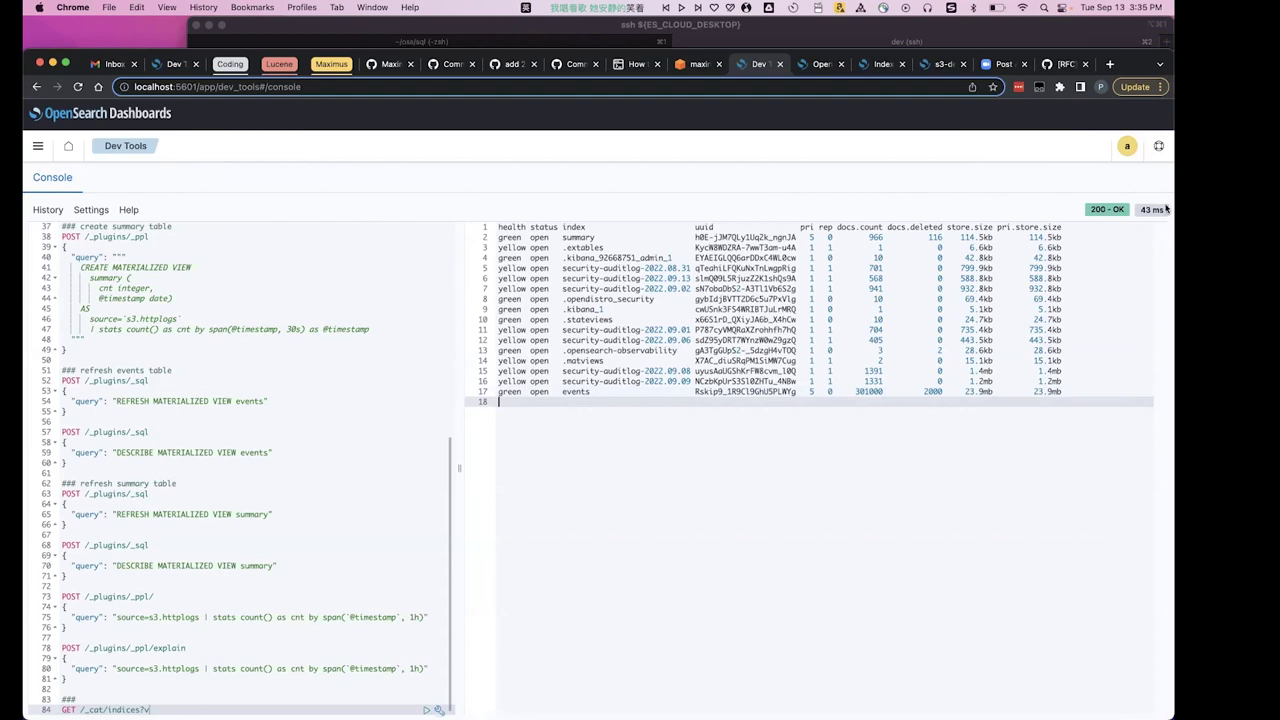
mouse_move(1163, 232)
scroll(258, 444, "up", 10)
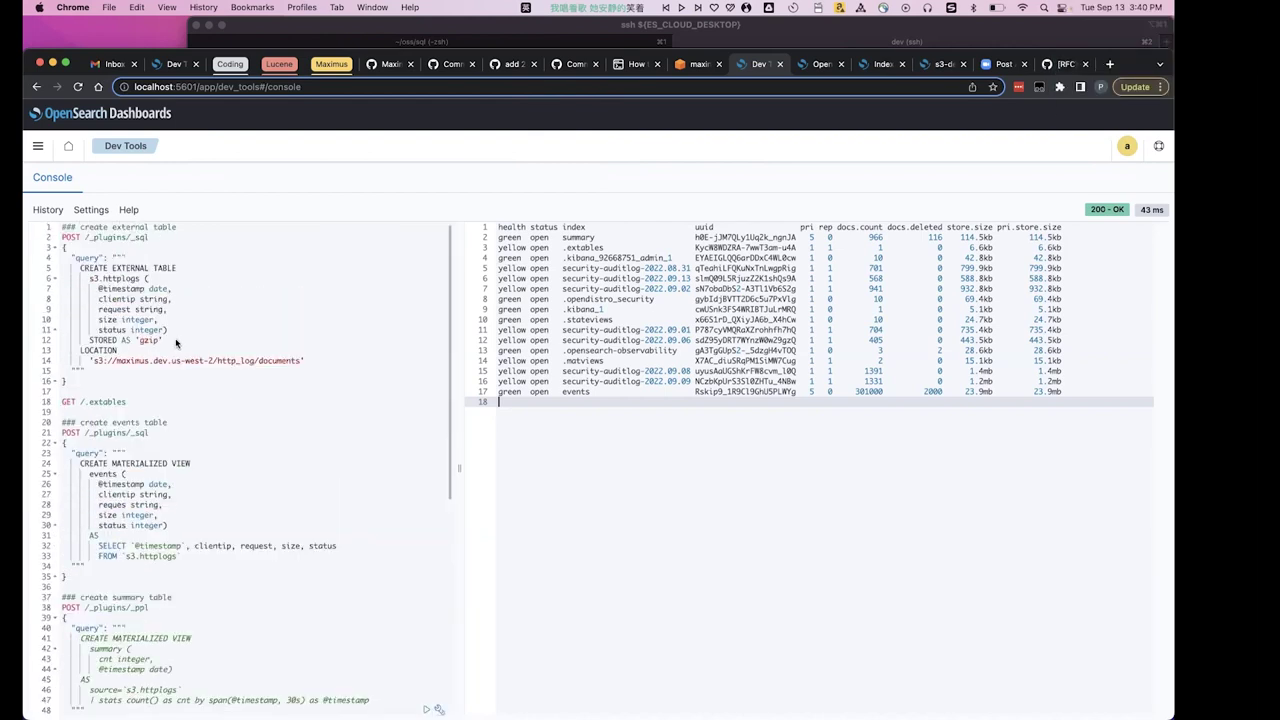
left_click(163, 330)
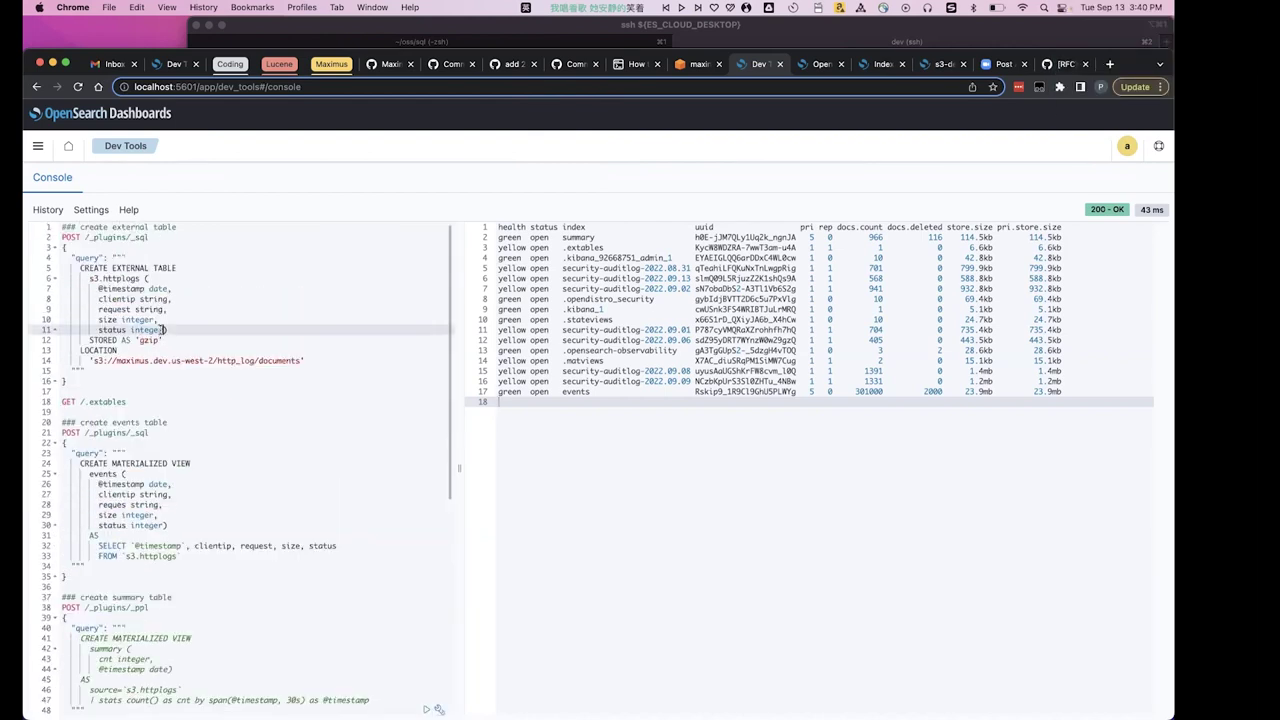
left_click_drag(165, 330, 88, 318)
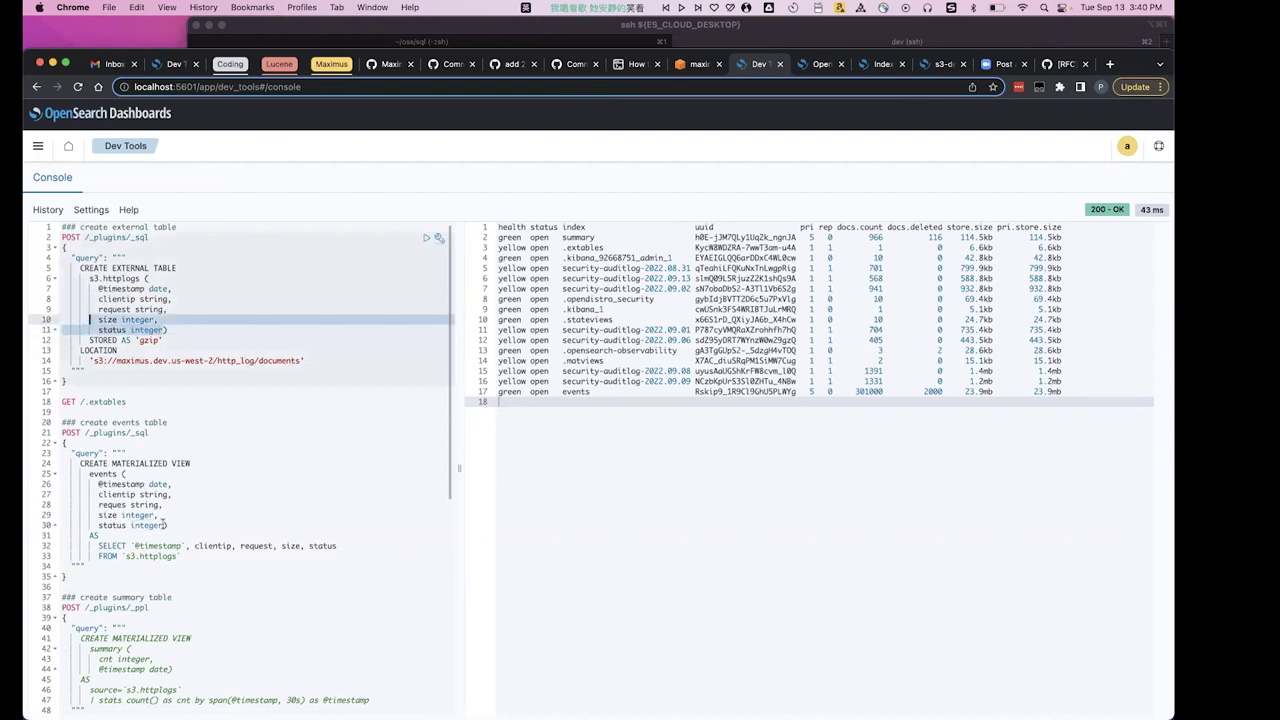
left_click_drag(125, 525, 98, 484)
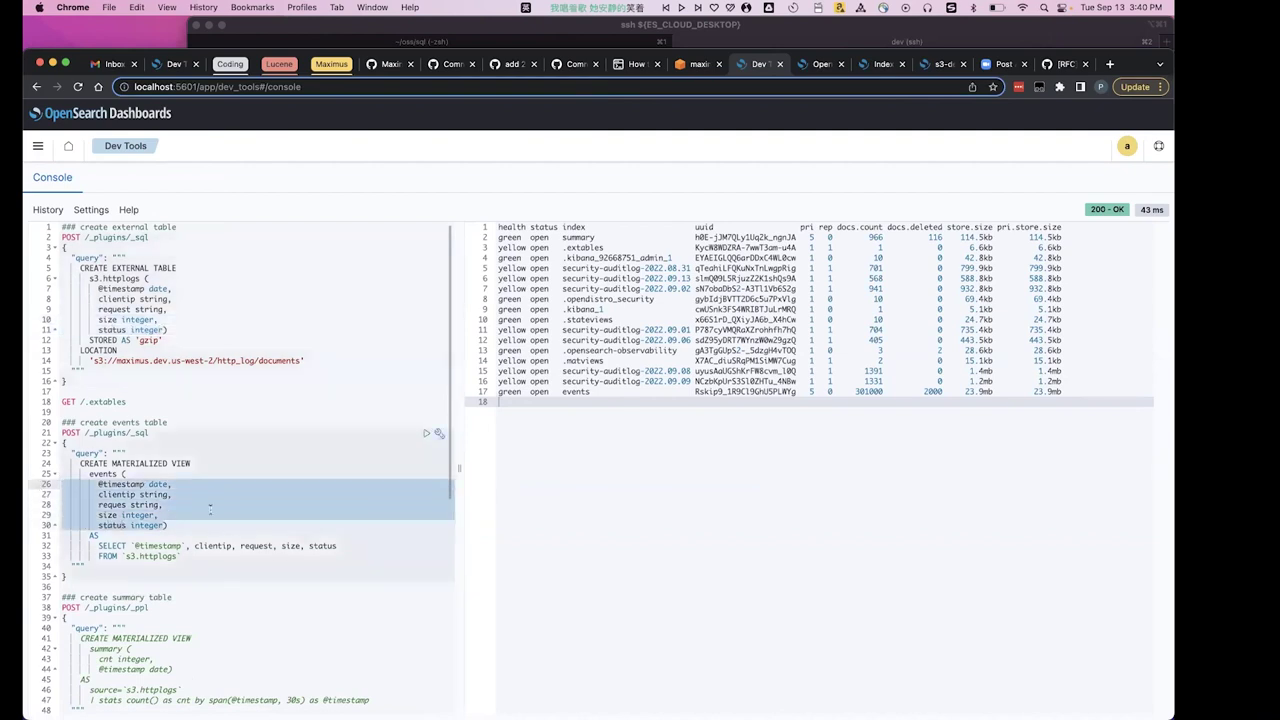
scroll(210, 510, "down", 2)
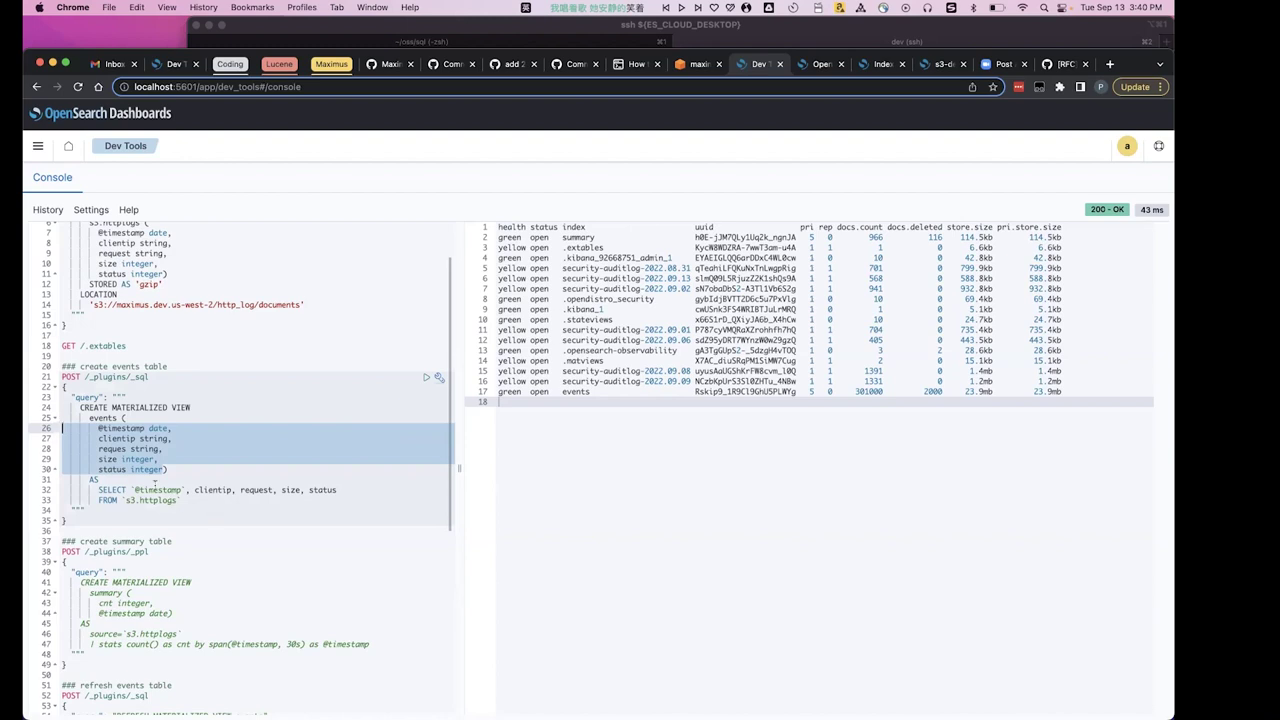
left_click(164, 469)
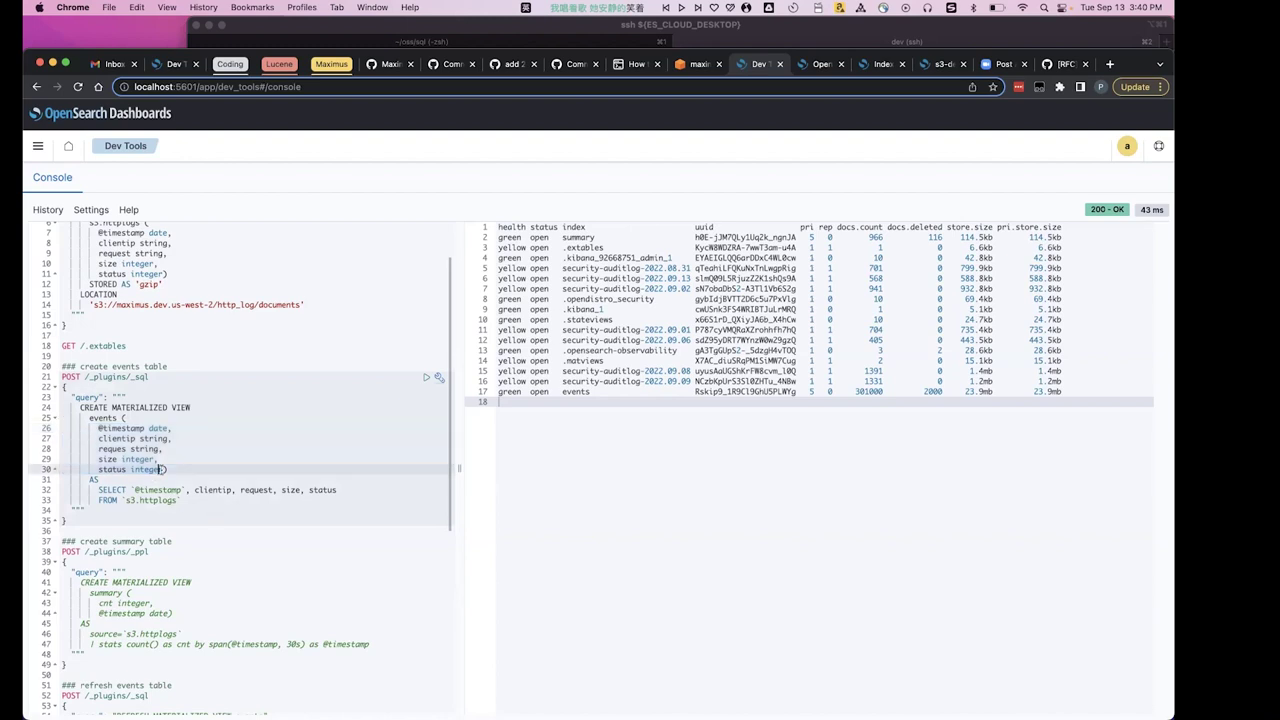
mouse_move(164, 469)
left_mouse_down()
mouse_move(80, 468)
mouse_move(35, 430)
left_mouse_up()
left_click(122, 428)
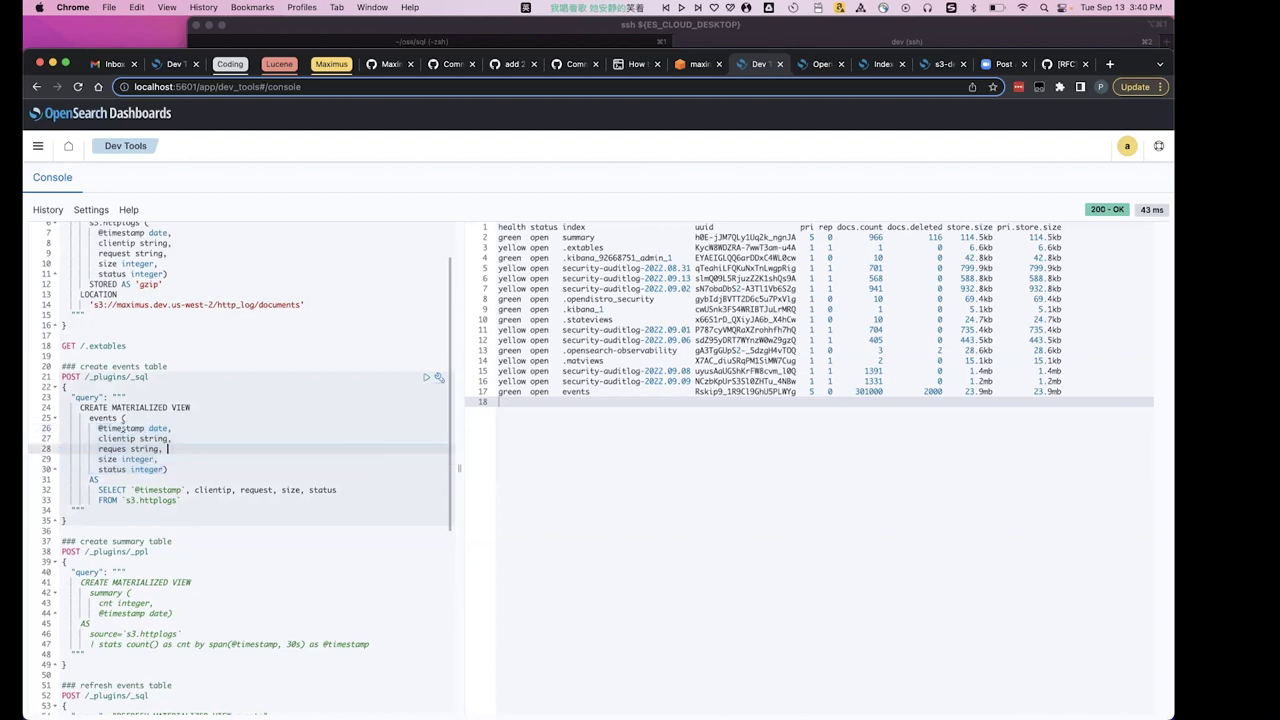
double_click(122, 428)
double_click(158, 428)
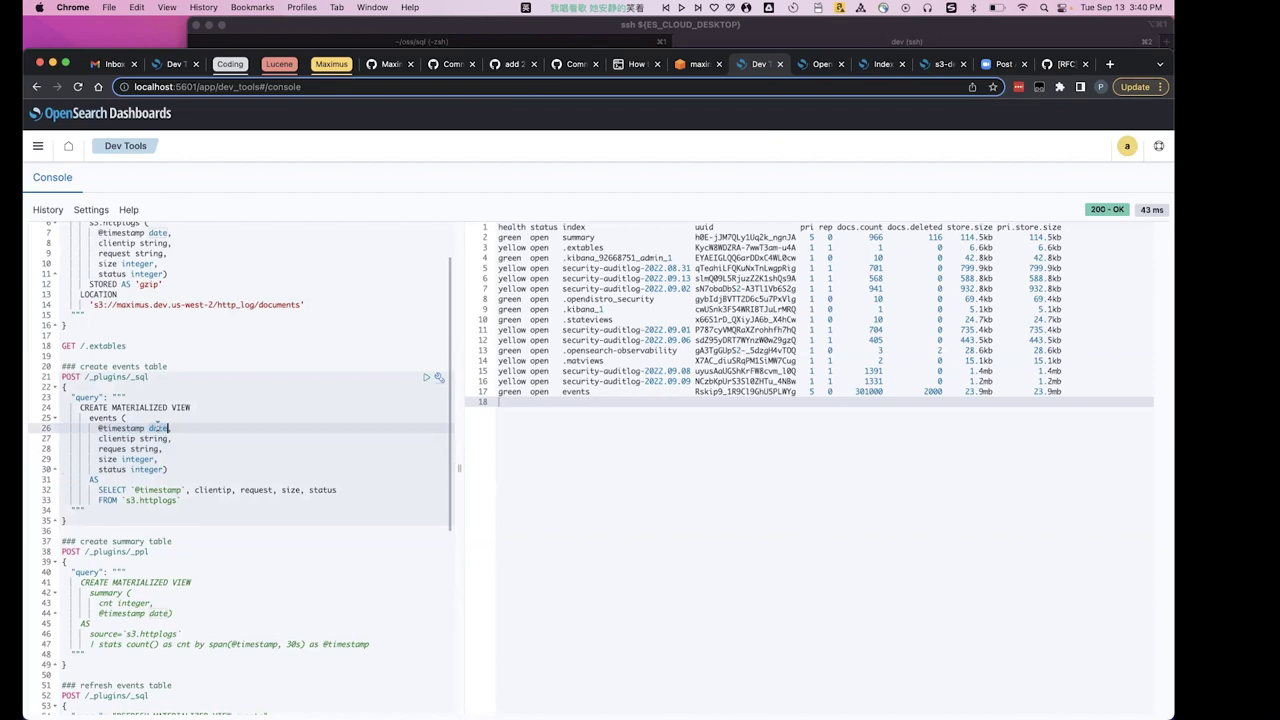
left_click(143, 438)
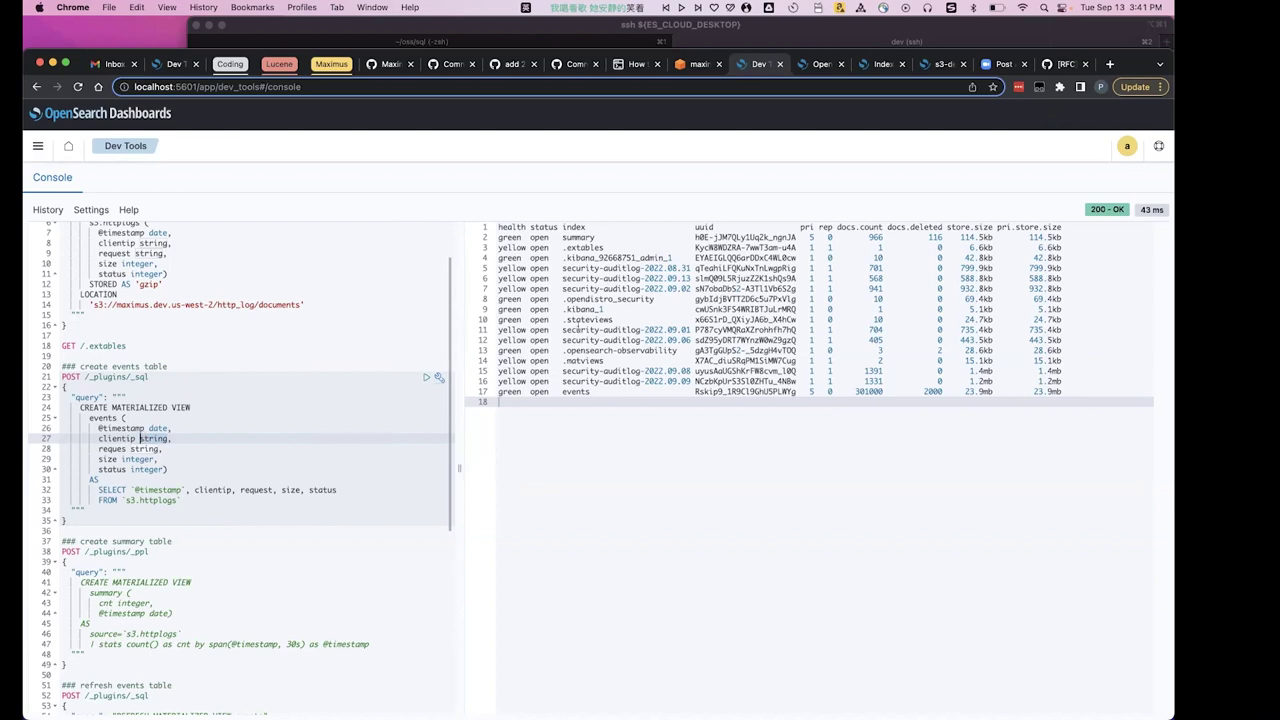
- Highlight the summary index row (114.5kb) and the events index row (23.9mb) to compare sizes
left_click(566, 237)
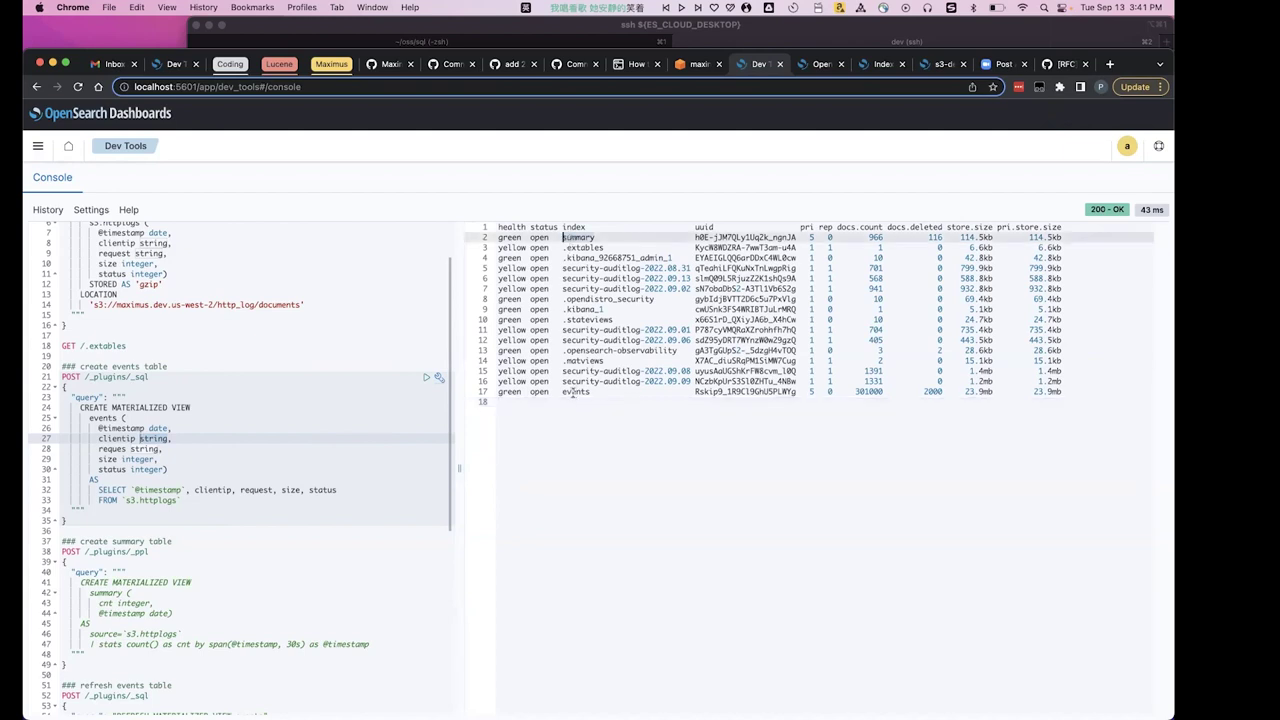
left_click(568, 392)
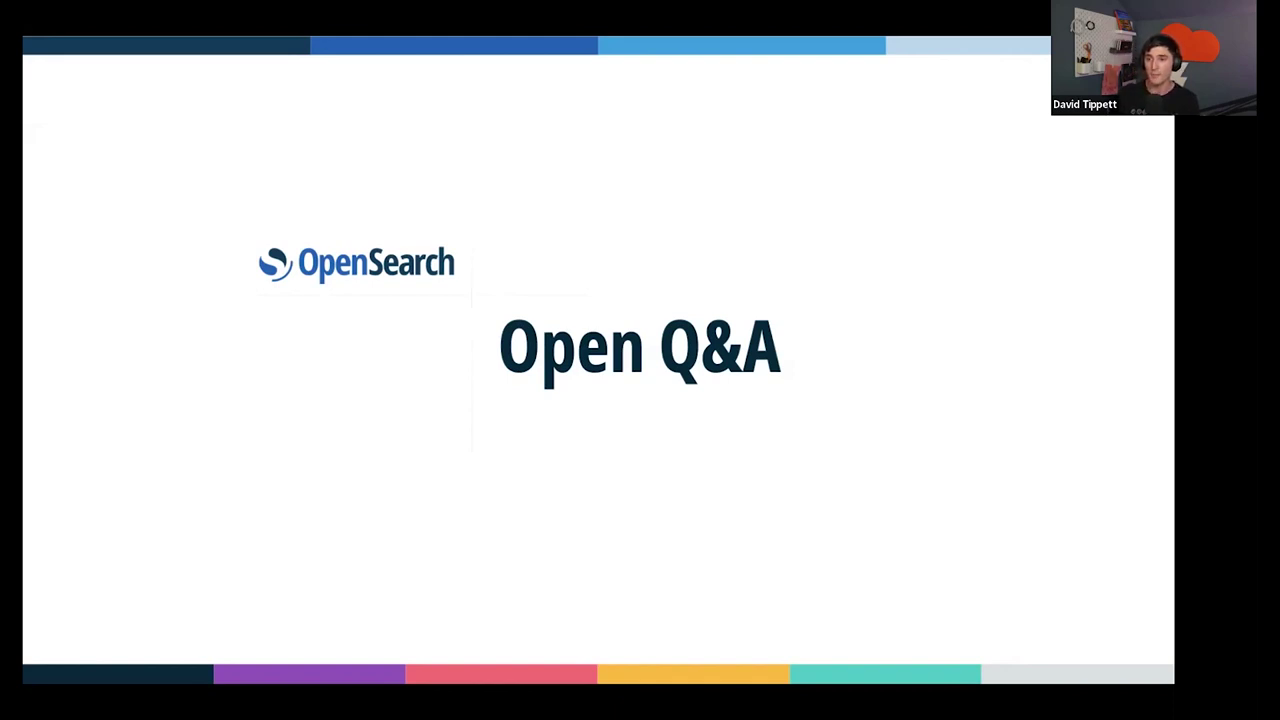
- Advance from Open Q&A to the 'See you next time!' slide announcing the September 27 meeting
key("Right")
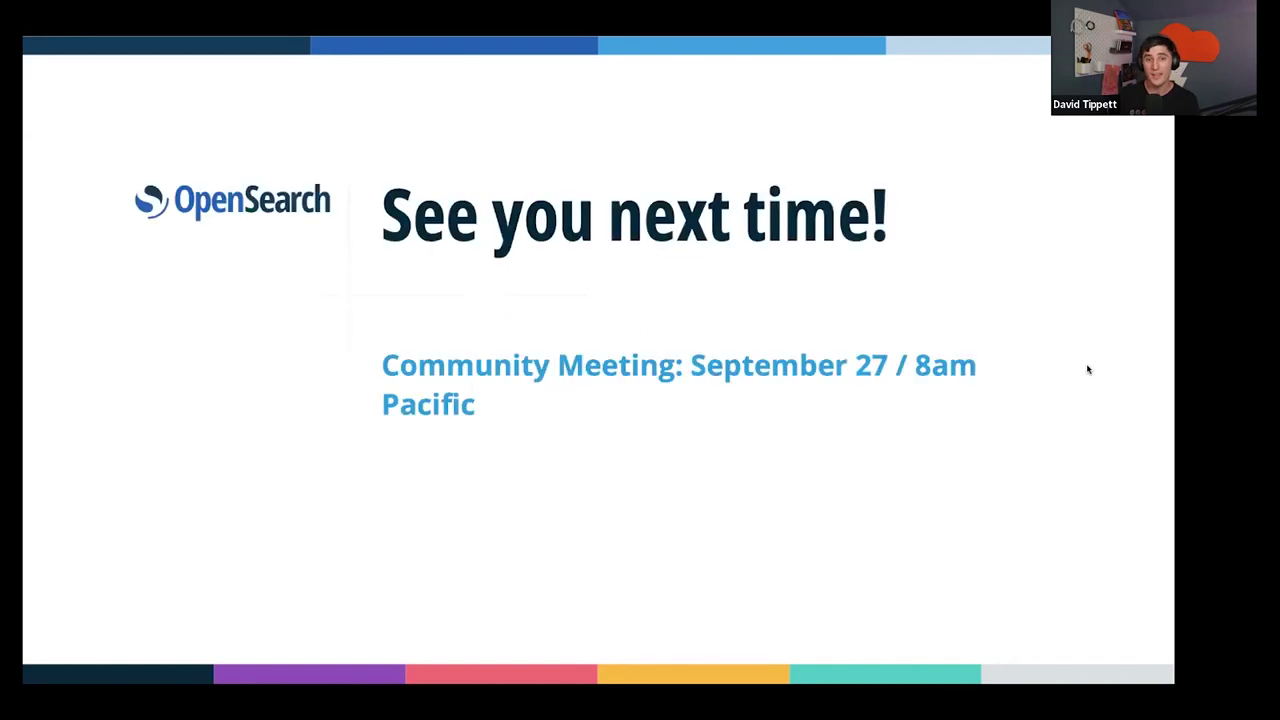